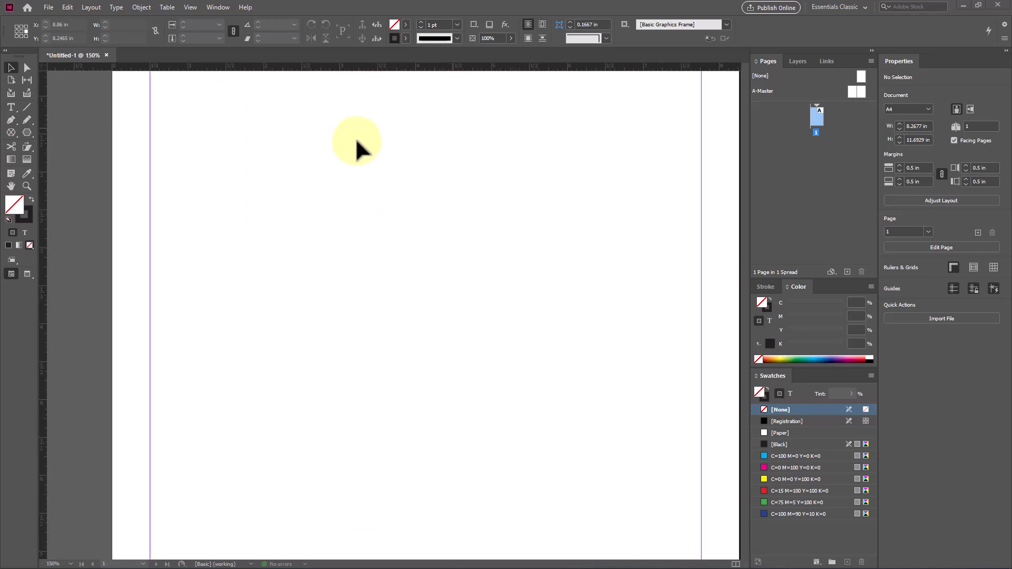
# Step: Create a text frame about 3.46 by 2.02 in near the page's upper area containing the lines "Text / Character Formating" and "Paragraph Formating"
pyautogui.click(12, 107)
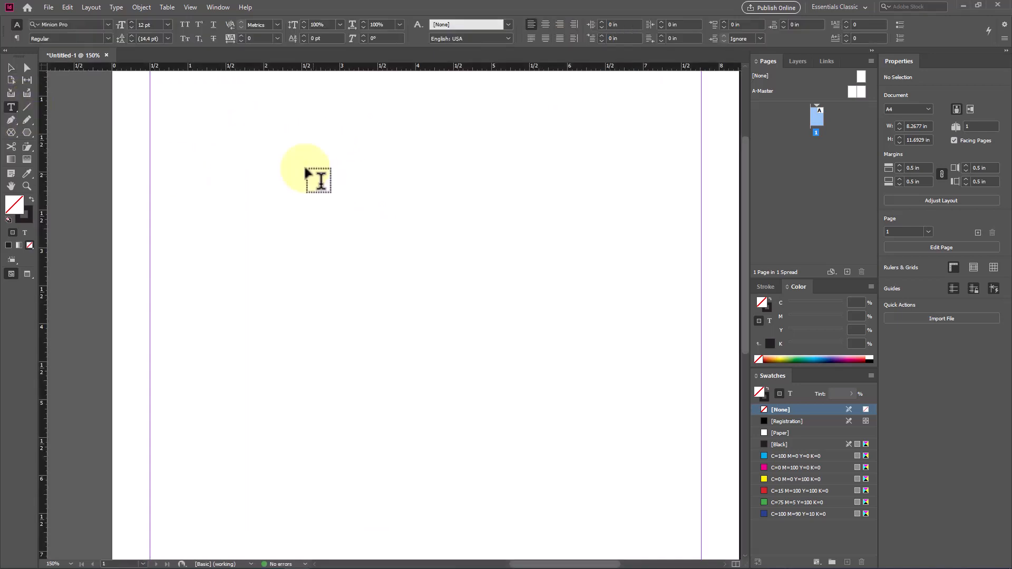
pyautogui.moveTo(221, 127); pyautogui.dragTo(485, 280)
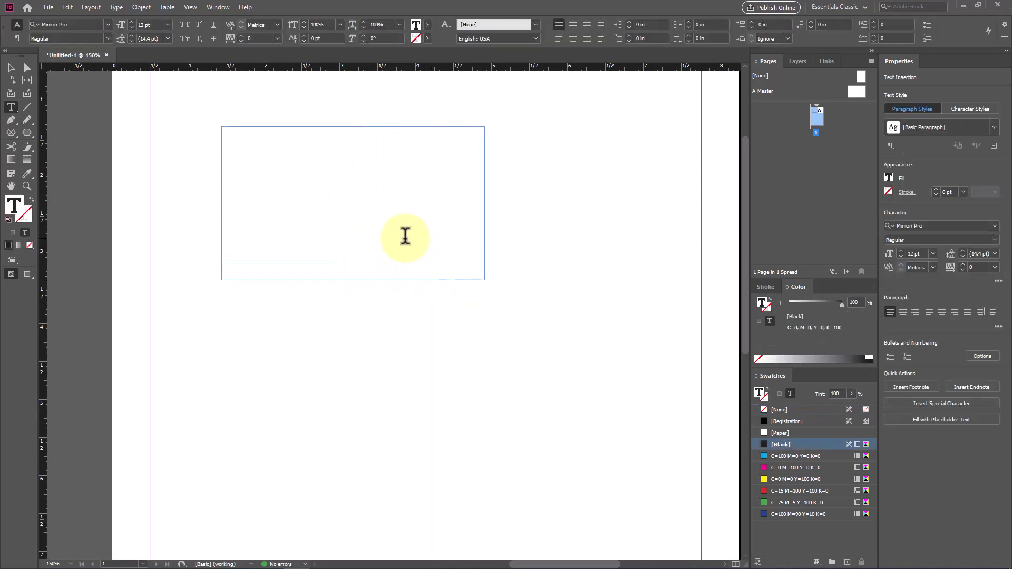
pyautogui.write('Text / Character Formating ')
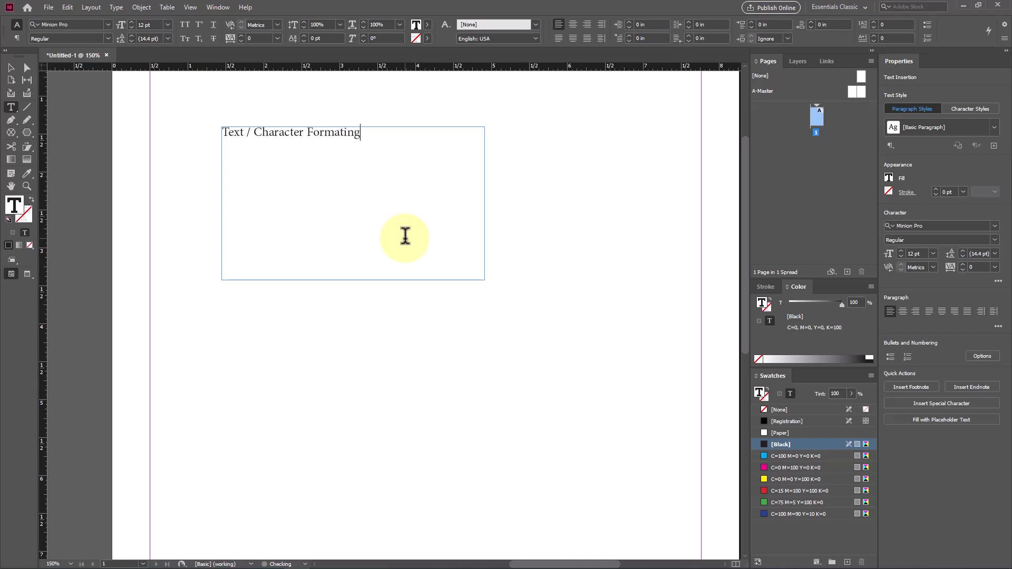
pyautogui.write('Paragraph Formating')
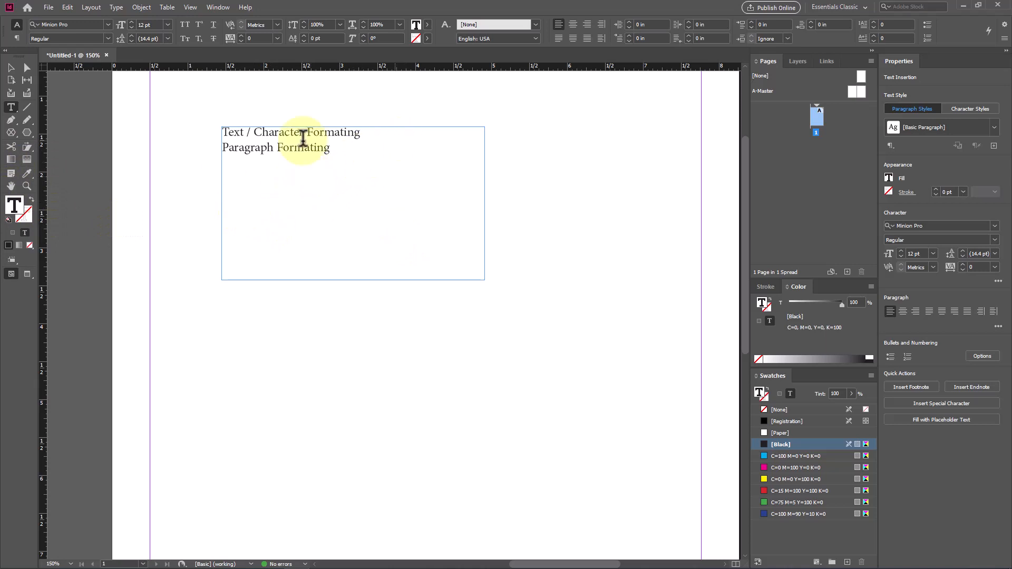
# Step: Draw a second text frame below the first and fill it with placeholder text
pyautogui.scroll(-2, 268, 169)
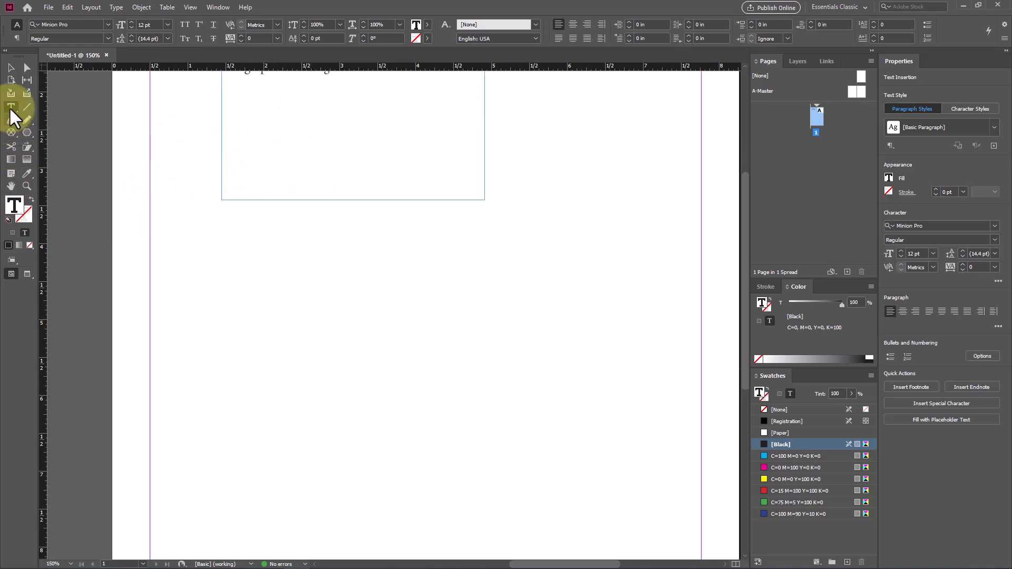
pyautogui.scroll(2, 379, 292)
pyautogui.moveTo(226, 339); pyautogui.dragTo(497, 493)
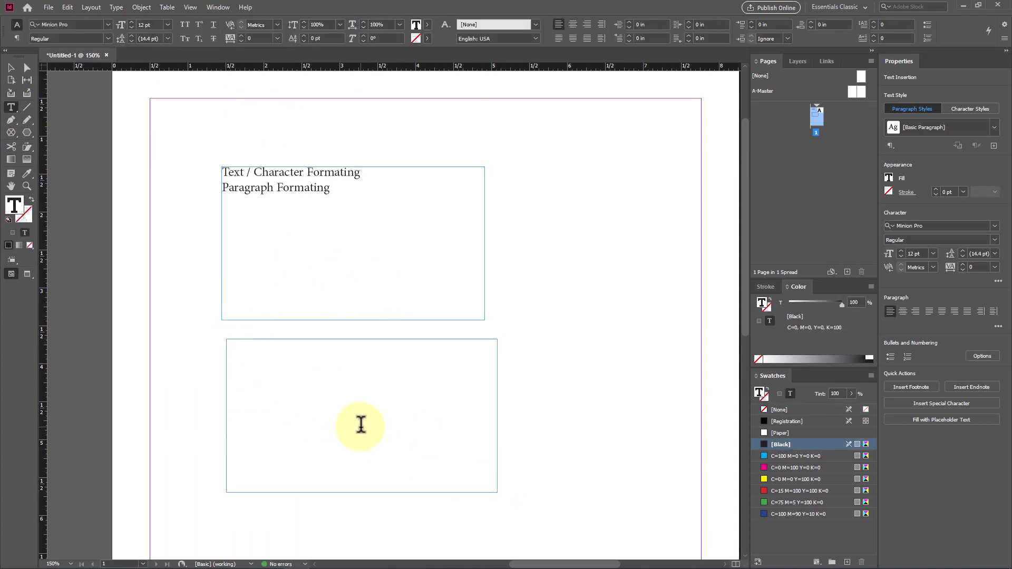
pyautogui.rightClick(306, 371)
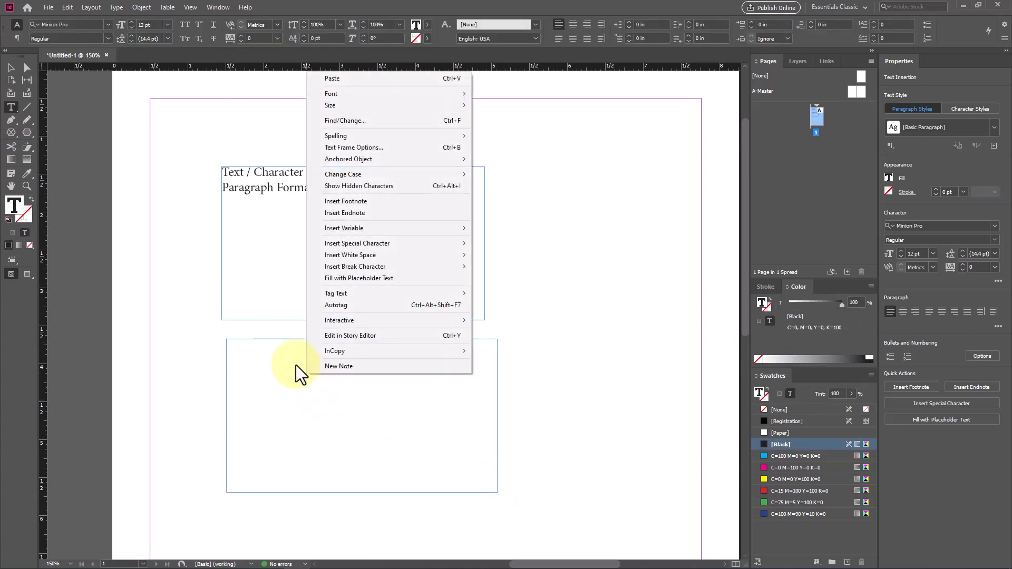
pyautogui.click(400, 280)
# Step: Shorten the upper text frame to about 0.565 in high and reposition it at about Y 1.66 in
pyautogui.scroll(-2, 321, 373)
pyautogui.scroll(3, 316, 370)
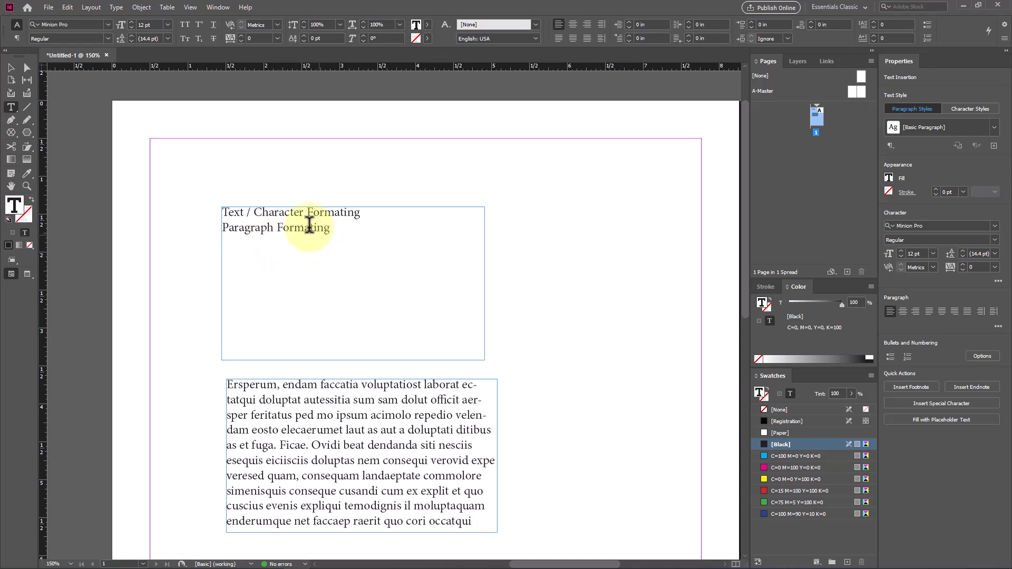
pyautogui.scroll(1, 308, 227)
pyautogui.scroll(1, 308, 227)
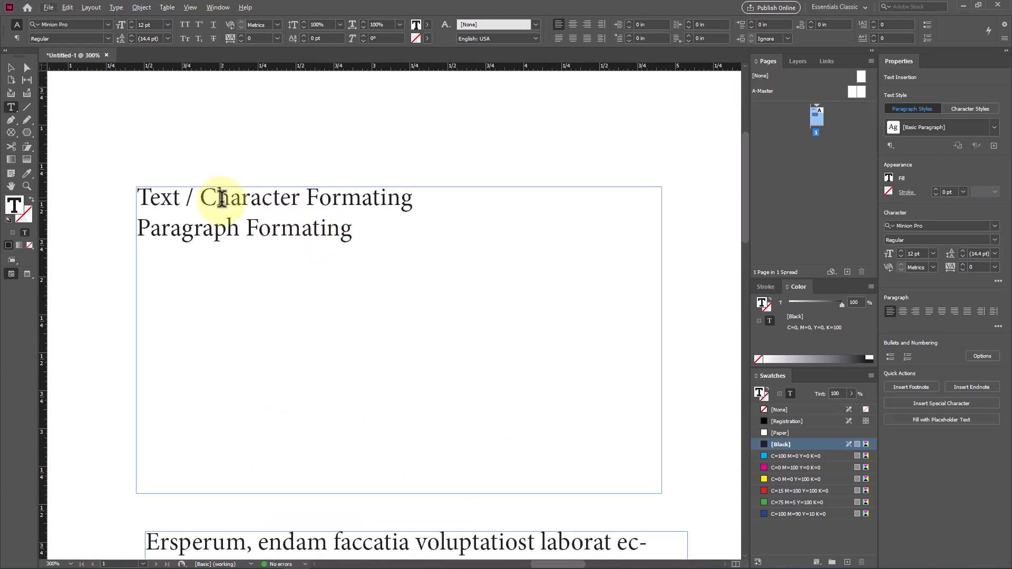
pyautogui.click(10, 67)
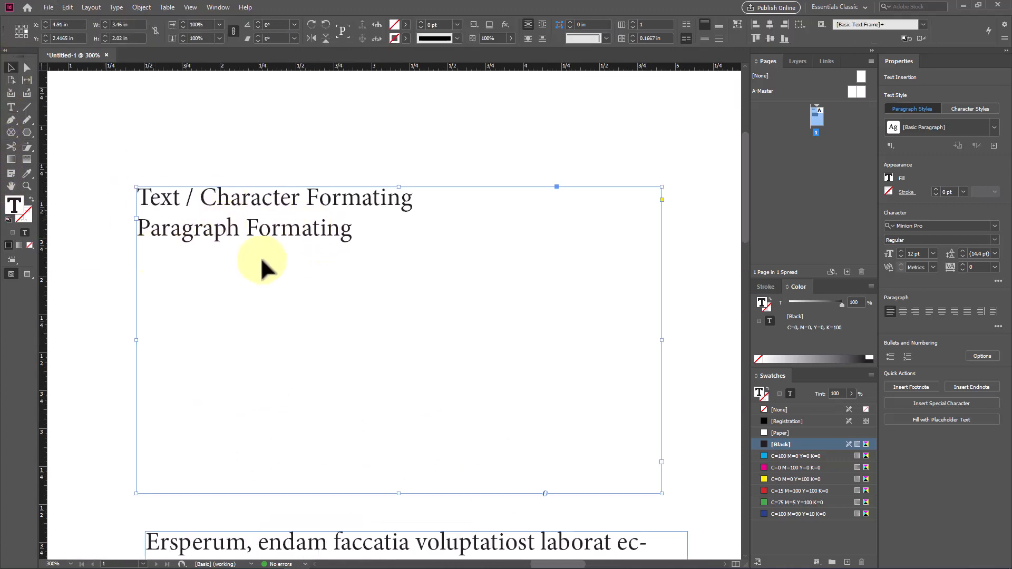
pyautogui.moveTo(281, 217); pyautogui.dragTo(281, 197)
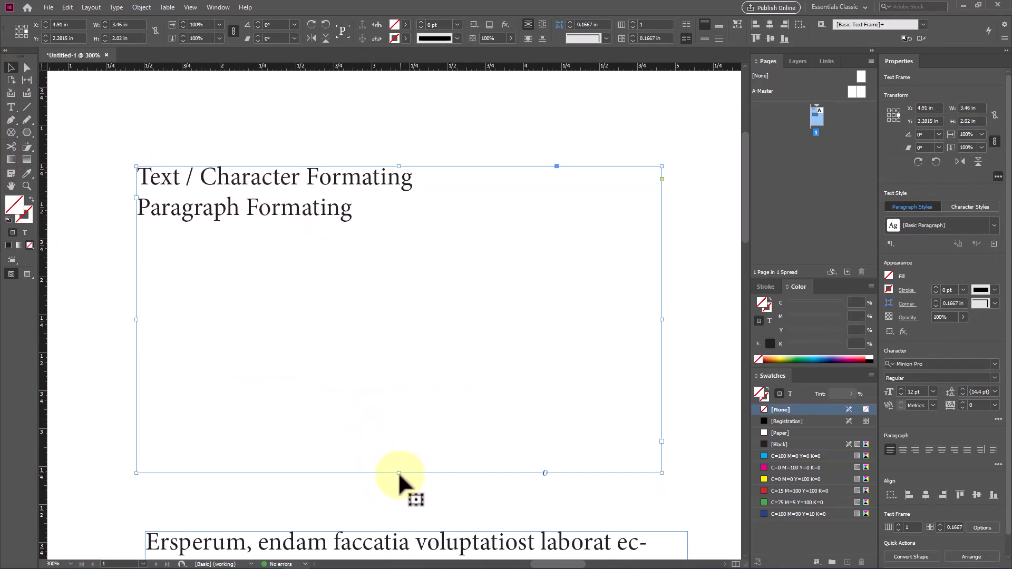
pyautogui.moveTo(399, 473); pyautogui.dragTo(399, 255)
pyautogui.moveTo(332, 195); pyautogui.dragTo(330, 212)
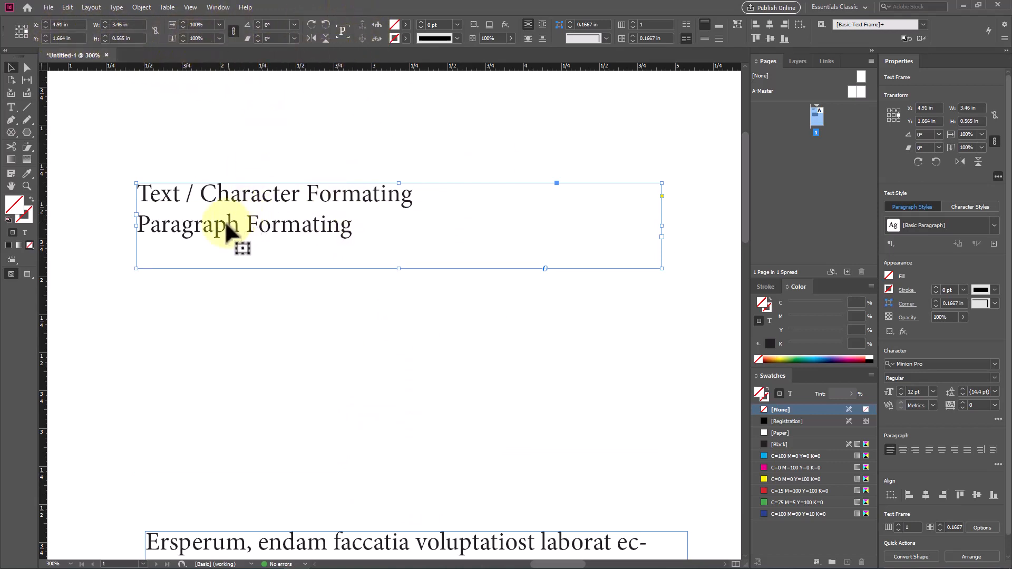
# Step: Move the upper text frame slightly up, to about X 4.93 in and Y 1.58 in
pyautogui.doubleClick(217, 195)
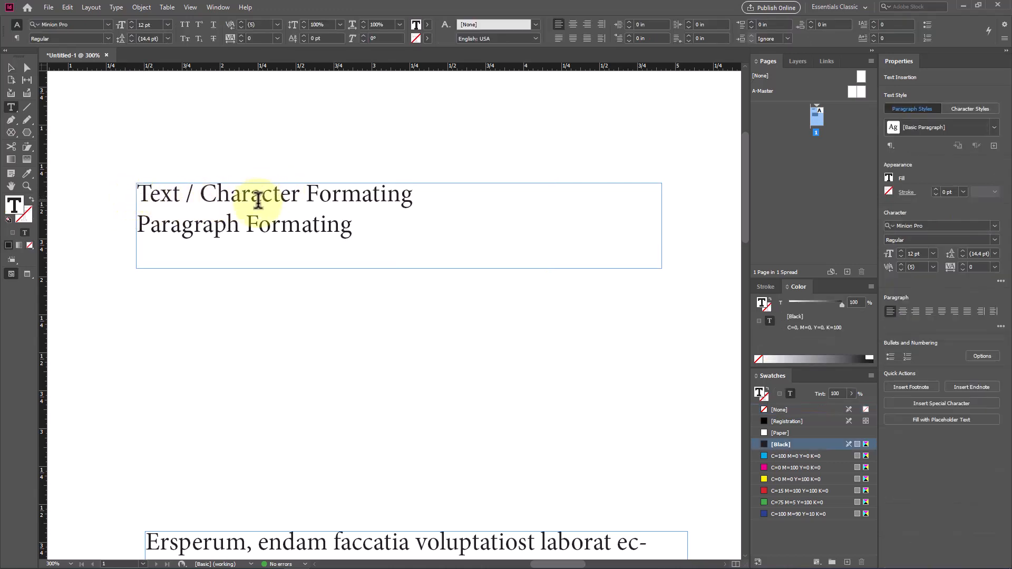
pyautogui.click(11, 68)
pyautogui.click(176, 201)
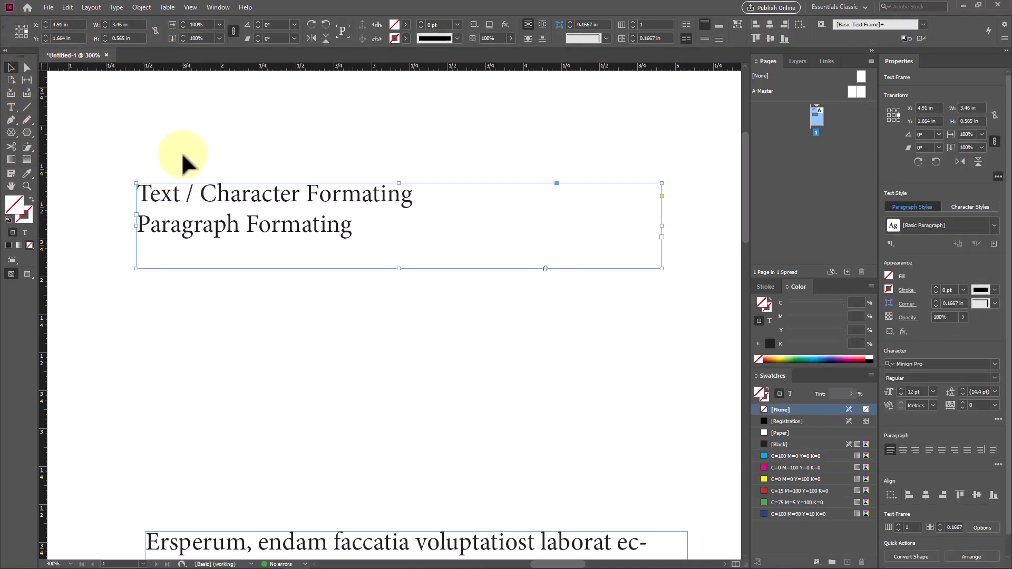
pyautogui.moveTo(311, 205); pyautogui.dragTo(313, 192)
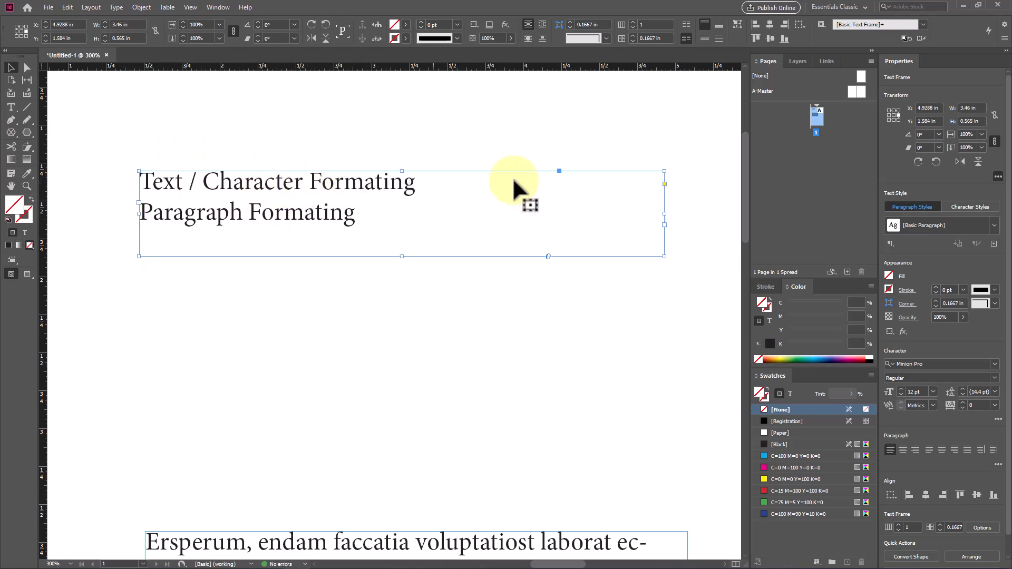
# Step: Select both text lines in the upper frame and compare the paragraph and character formatting controls, ending with the character controls
pyautogui.doubleClick(219, 193)
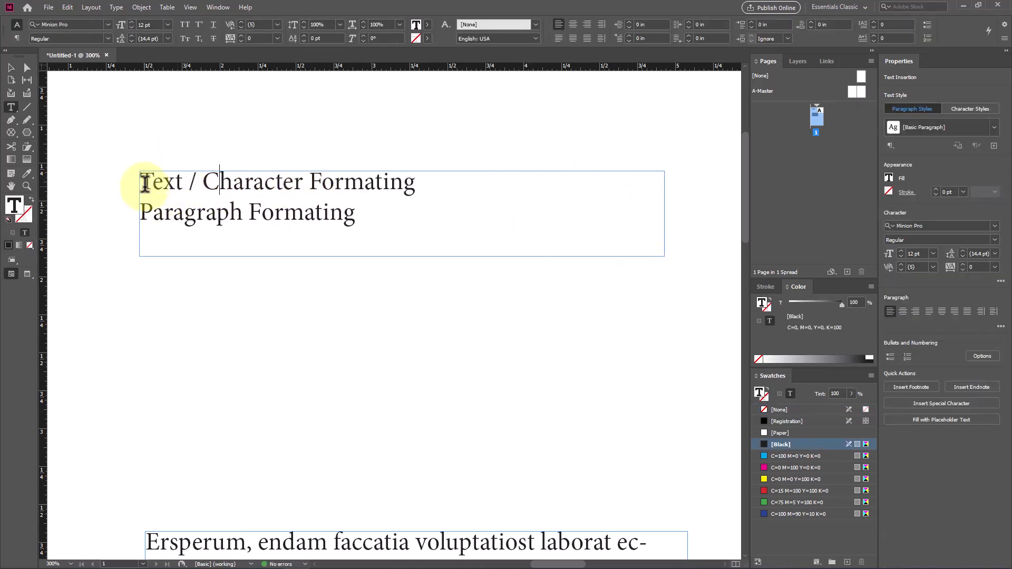
pyautogui.moveTo(140, 181); pyautogui.dragTo(356, 214)
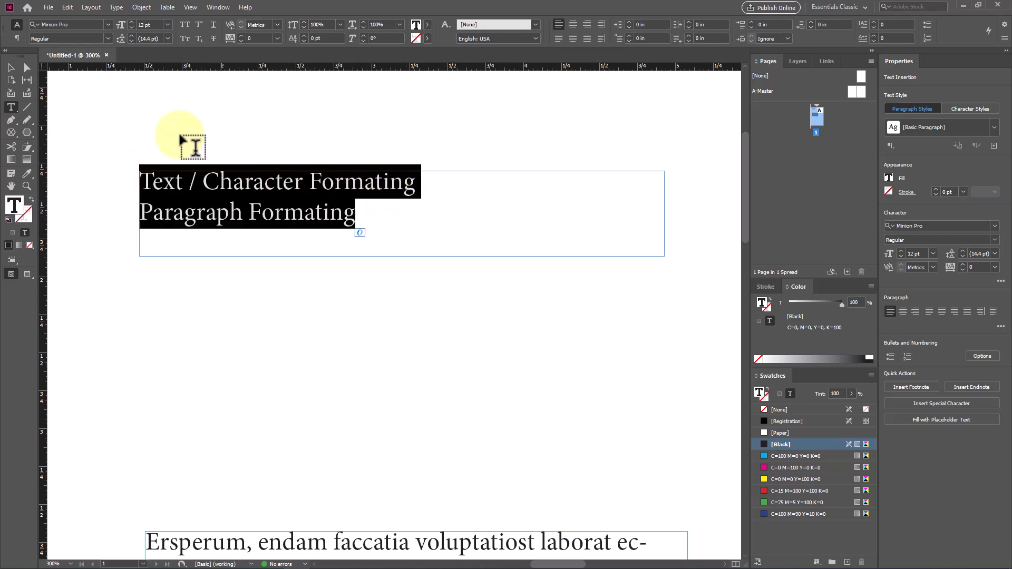
pyautogui.click(17, 39)
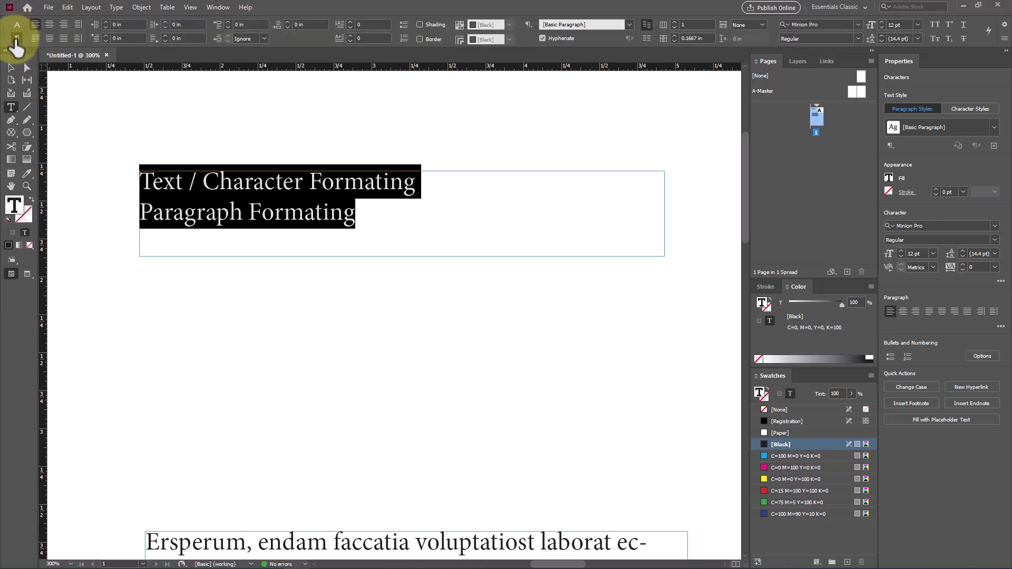
pyautogui.click(17, 24)
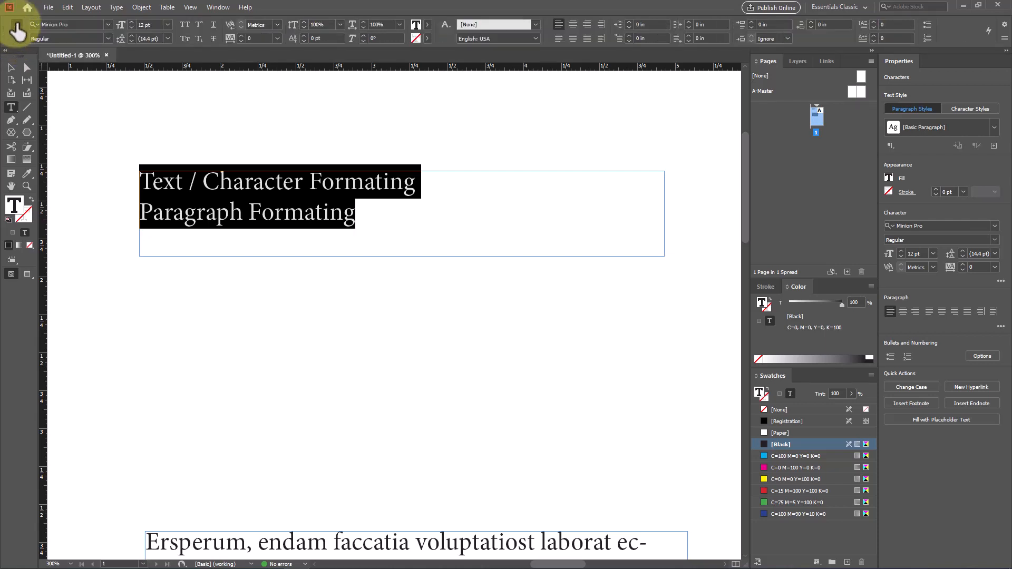
pyautogui.click(16, 38)
pyautogui.click(17, 25)
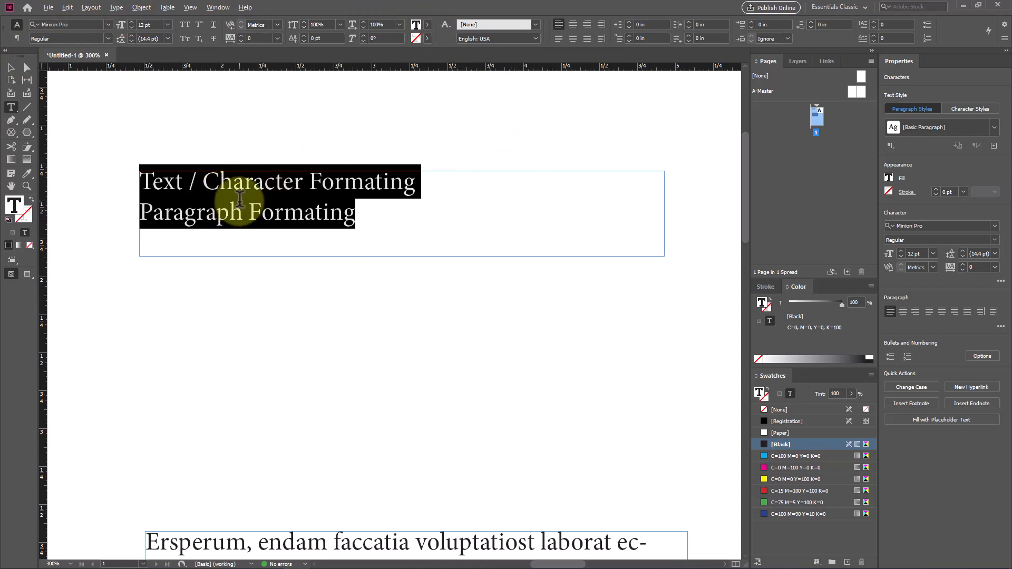
# Step: Change the font of both selected text lines to Impact
pyautogui.scroll(2, 232, 206)
pyautogui.scroll(-2, 359, 220)
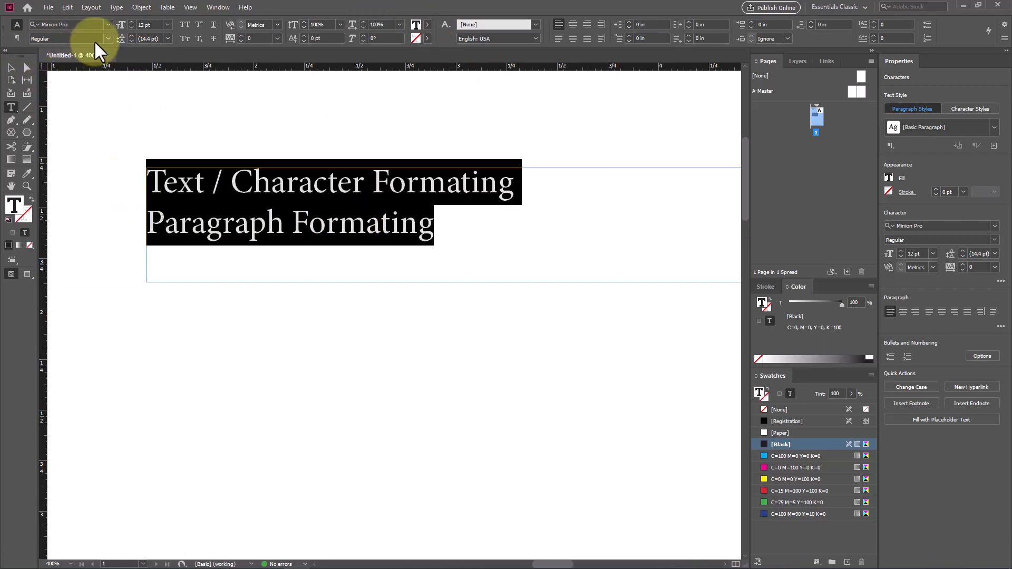
pyautogui.click(104, 21)
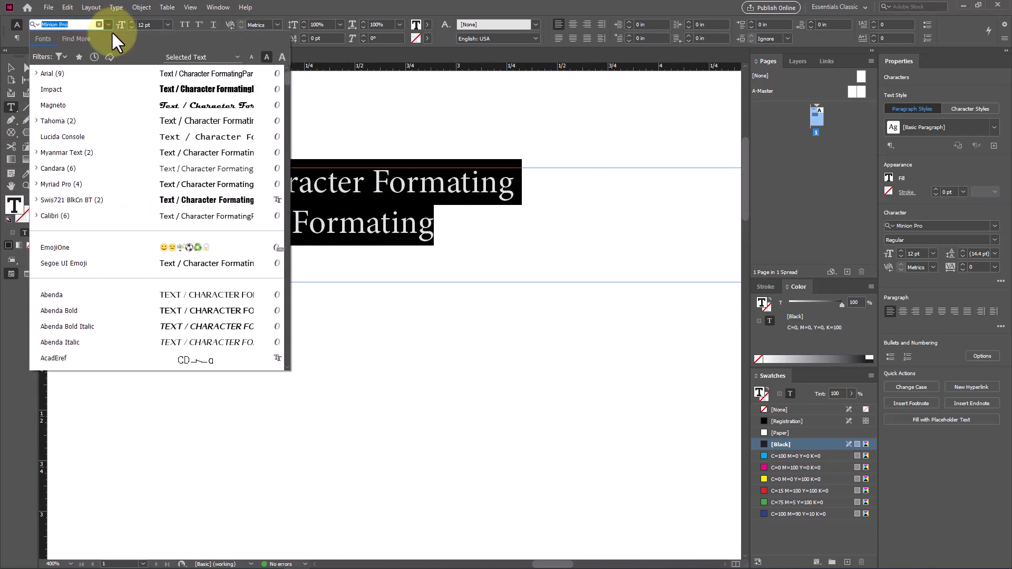
pyautogui.click(225, 90)
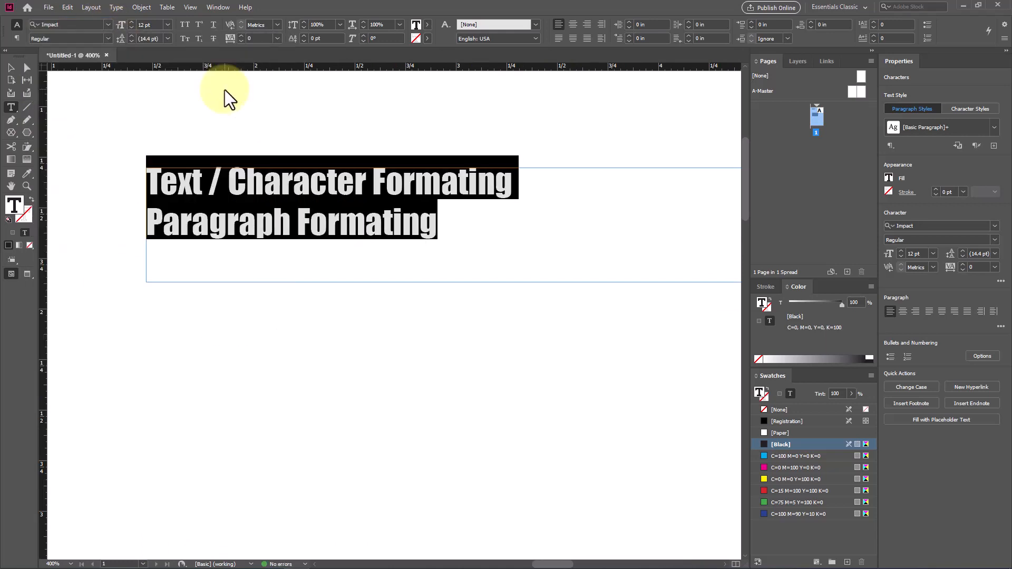
# Step: Check the styles available for the current font, and format the selected lines in Arial Bold
pyautogui.click(108, 38)
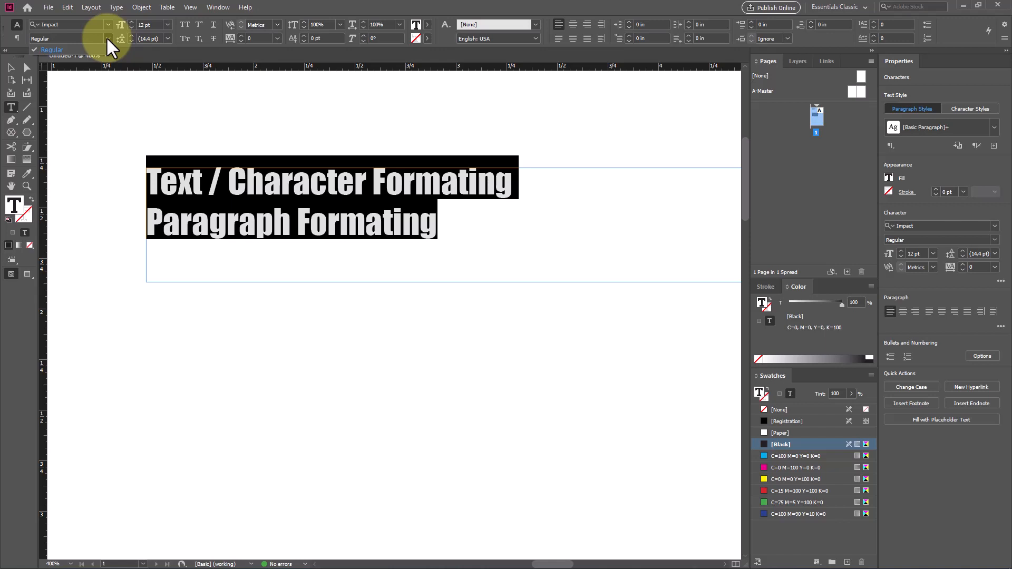
pyautogui.click(107, 24)
pyautogui.click(107, 22)
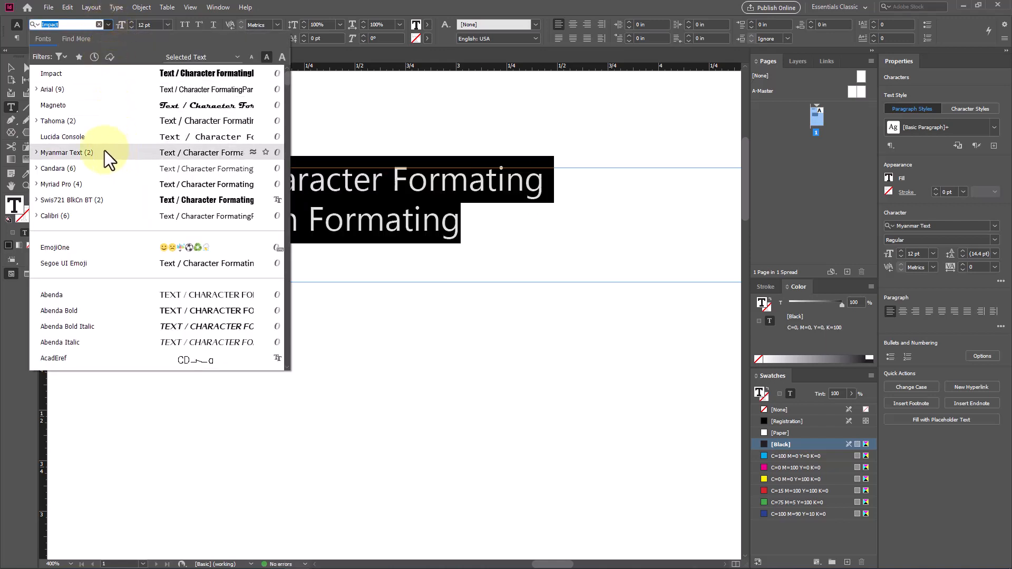
pyautogui.click(61, 90)
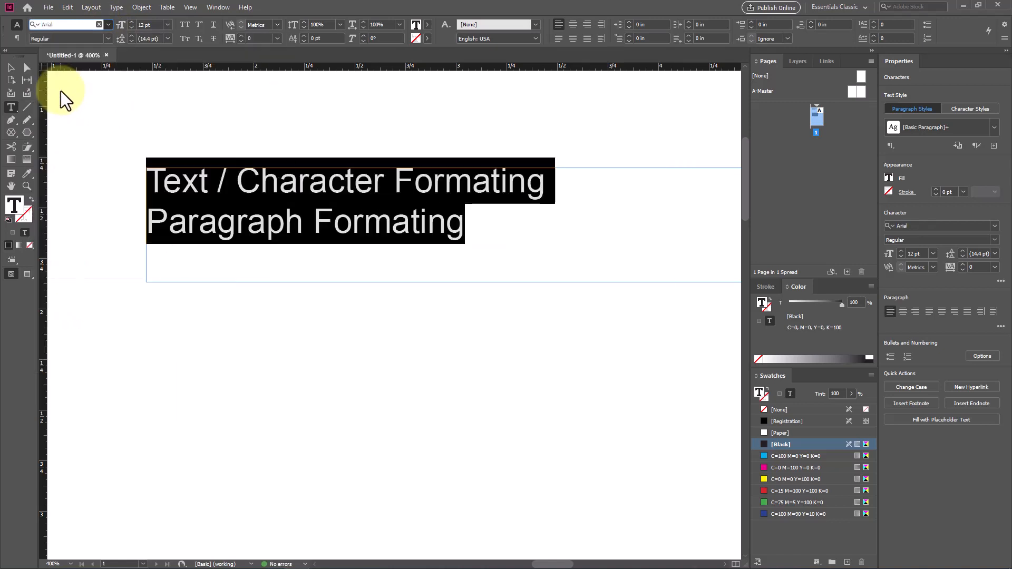
pyautogui.click(107, 38)
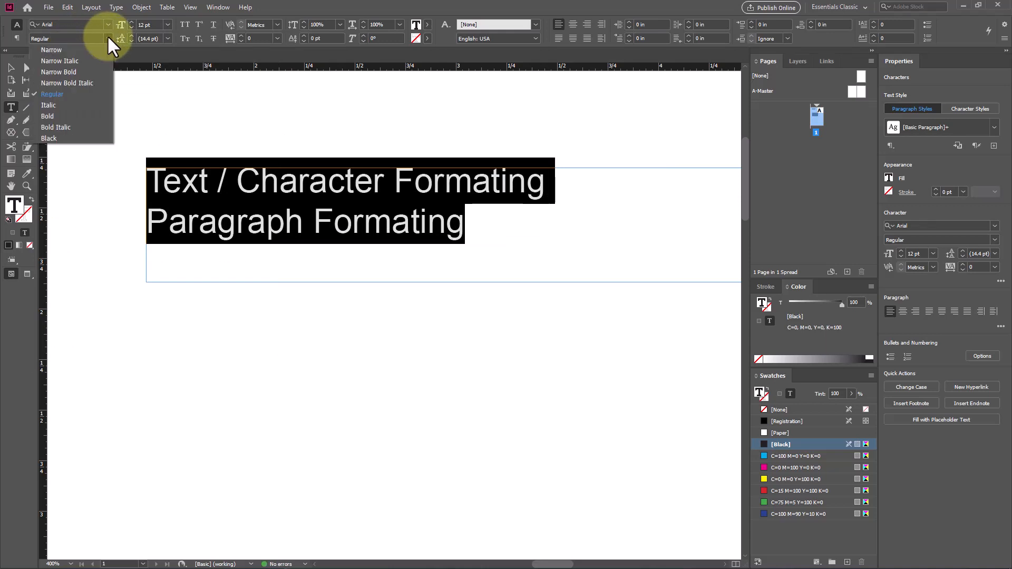
pyautogui.click(78, 115)
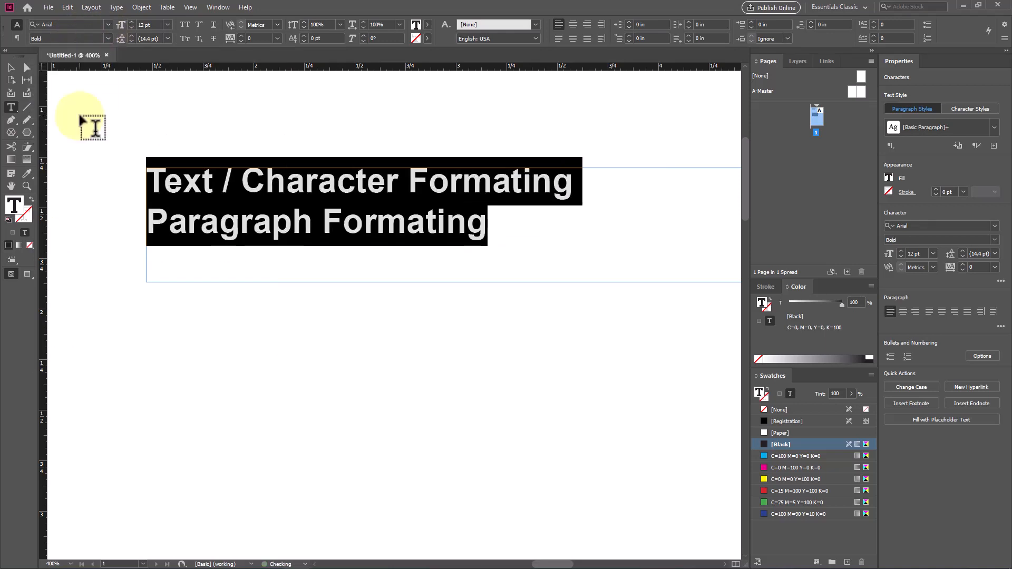
# Step: Change the selected lines to the Myriad Pro font in the Bold Italic style
pyautogui.click(108, 25)
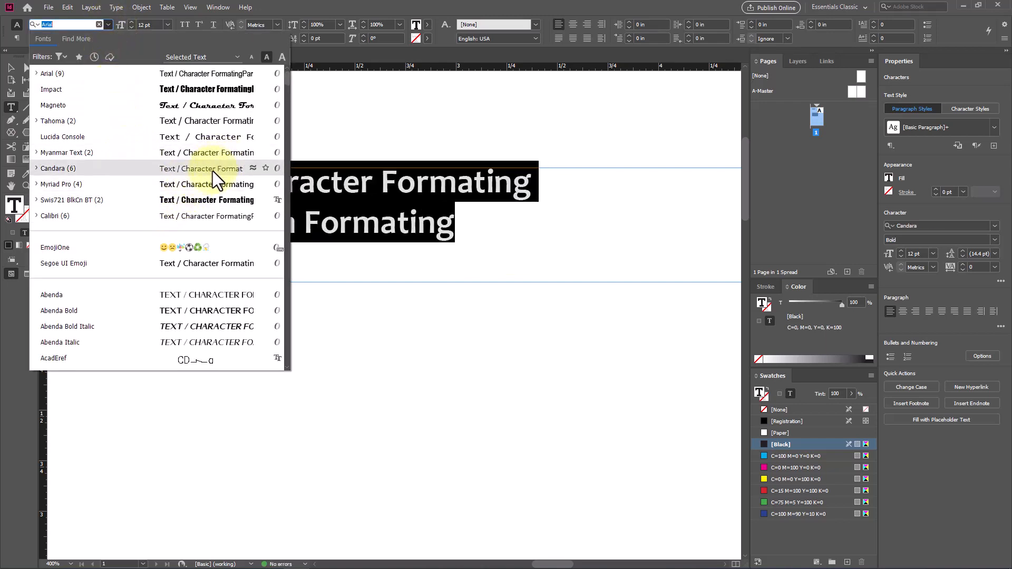
pyautogui.click(78, 185)
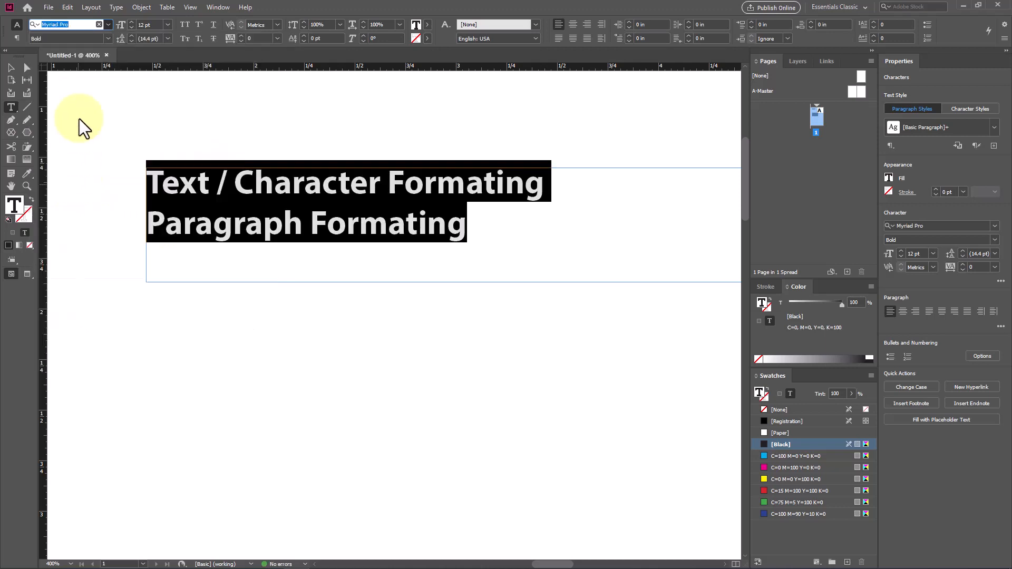
pyautogui.click(107, 39)
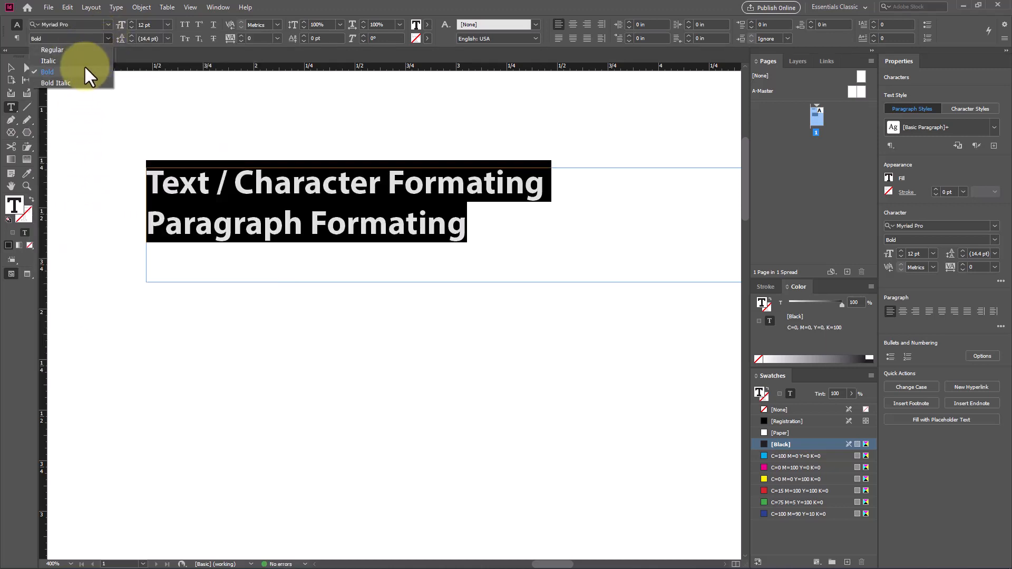
pyautogui.click(87, 83)
# Step: Switch the two selected text lines from Myriad Pro to the Impact font
pyautogui.click(106, 22)
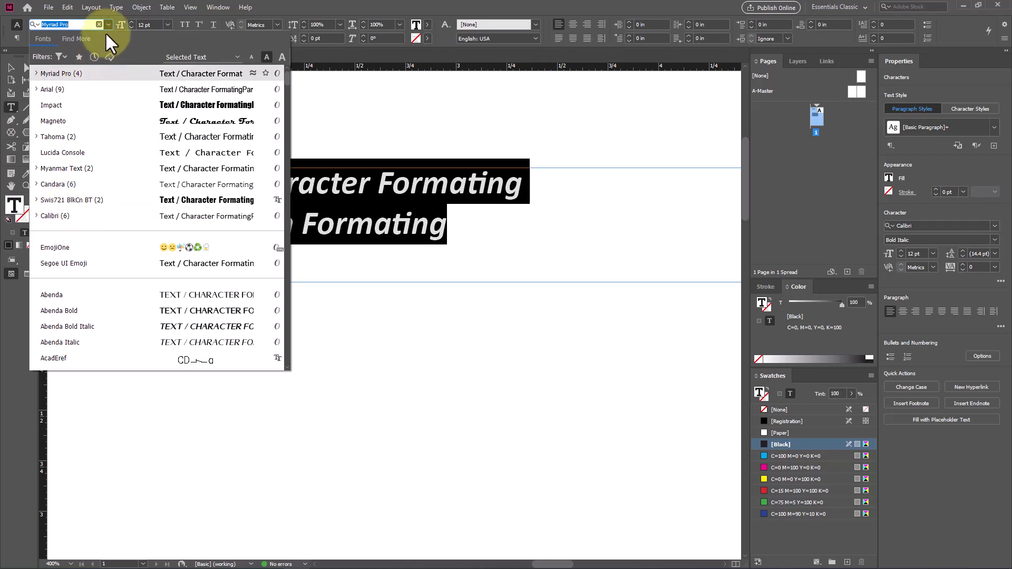
pyautogui.click(64, 25)
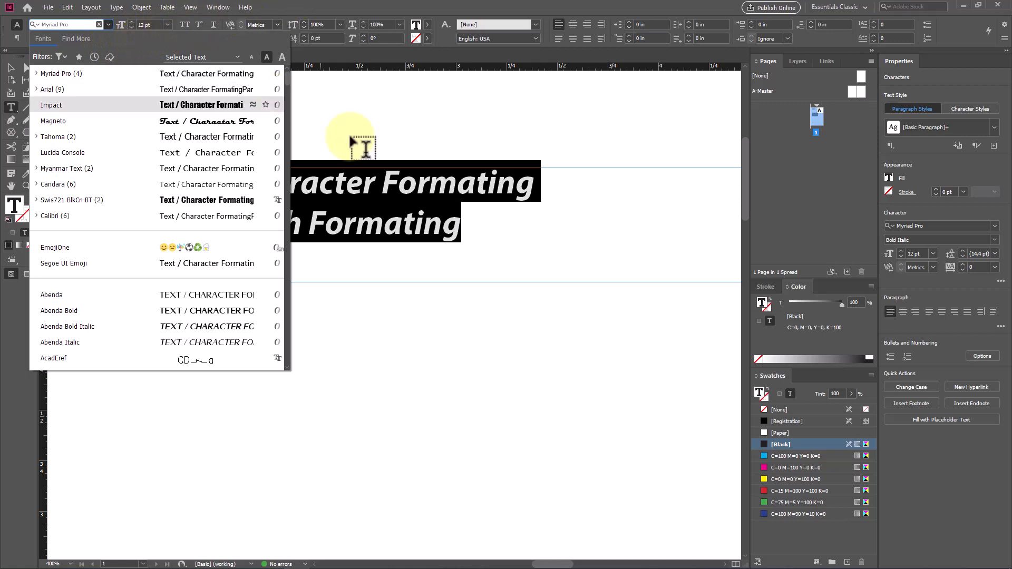
pyautogui.click(214, 106)
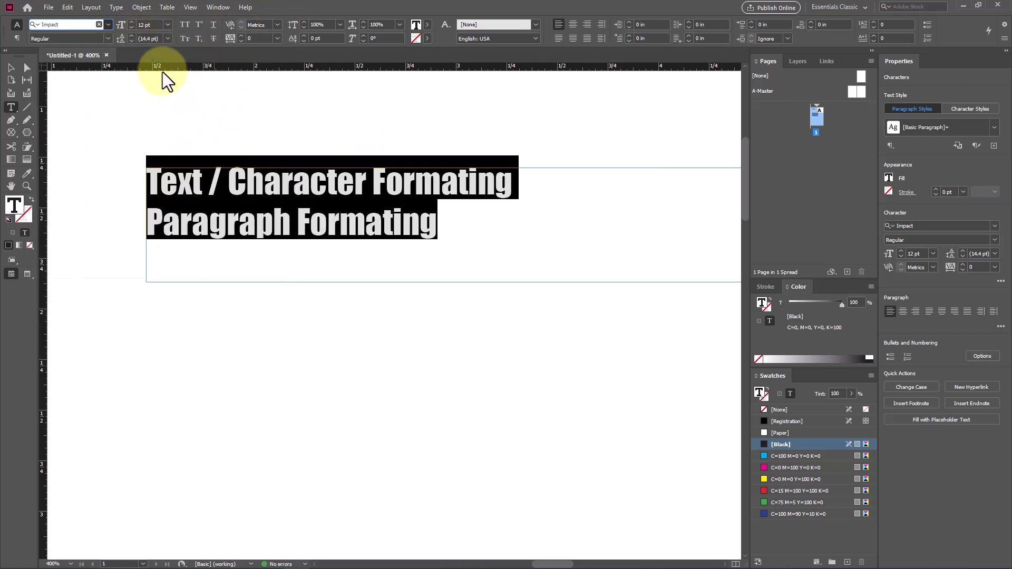
# Step: Enlarge the two selected Impact text lines to 14 pt and finally to 18 pt, and leave text editing
pyautogui.click(166, 23)
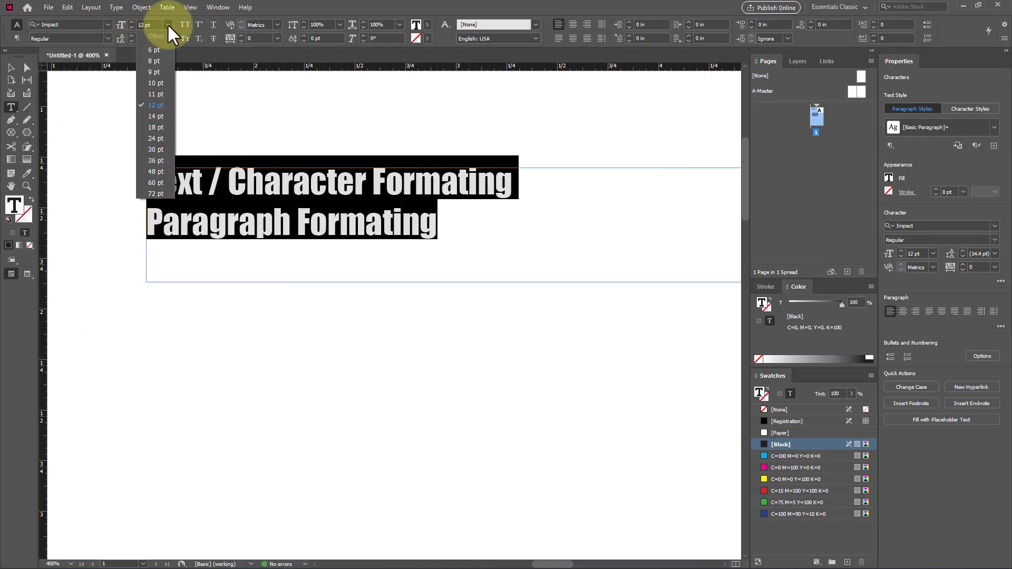
pyautogui.click(160, 116)
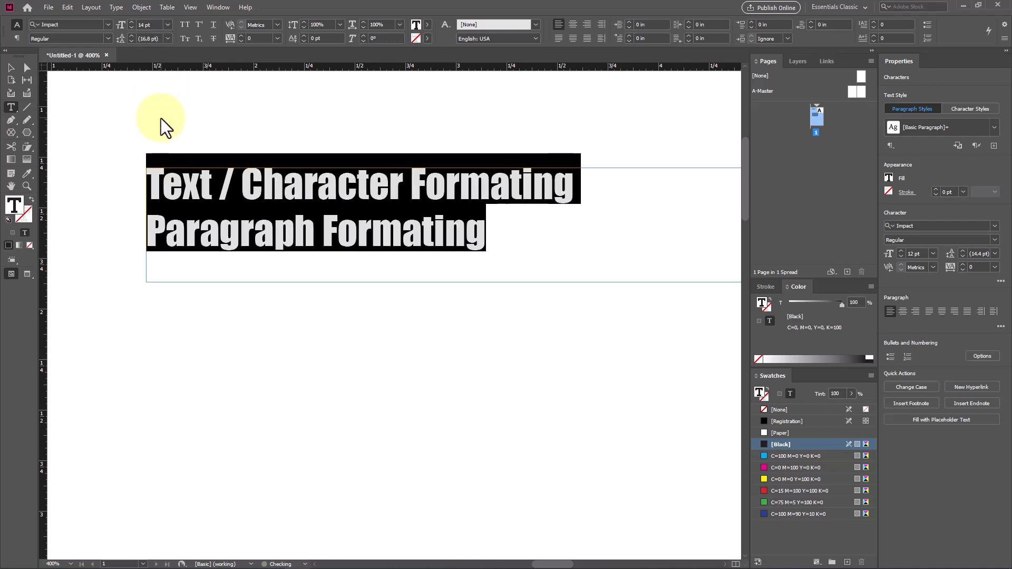
pyautogui.click(167, 24)
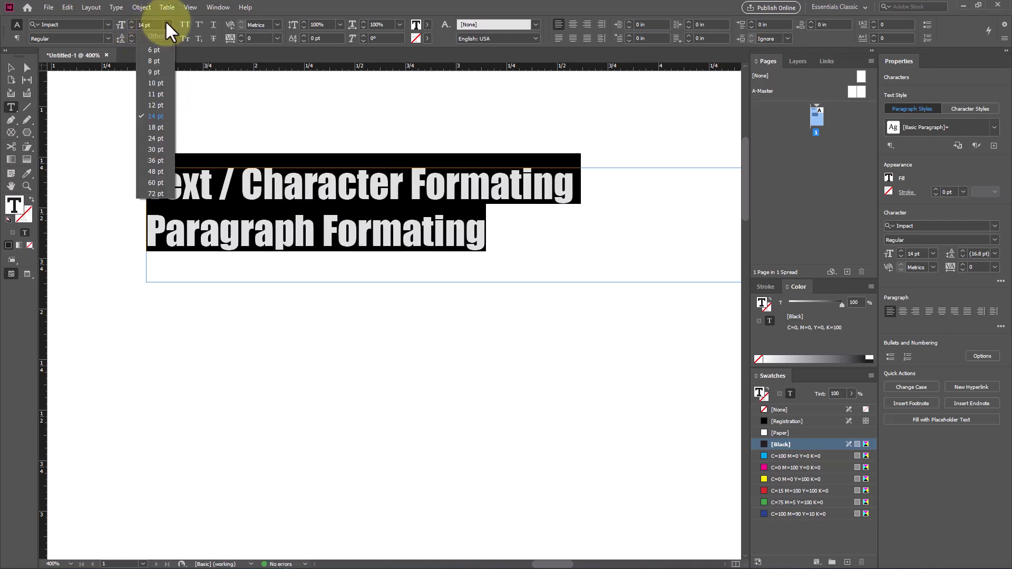
pyautogui.click(163, 127)
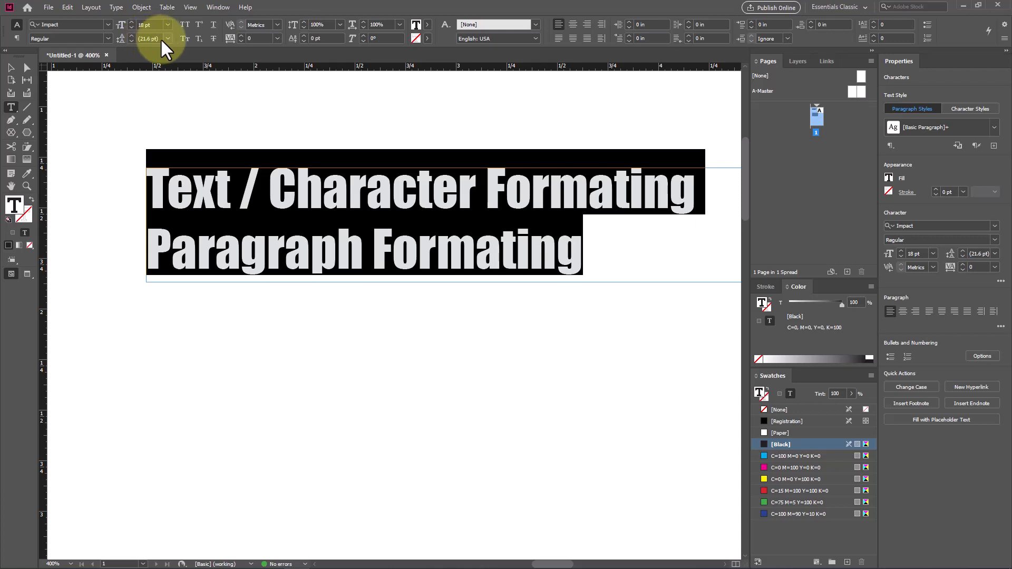
pyautogui.click(11, 68)
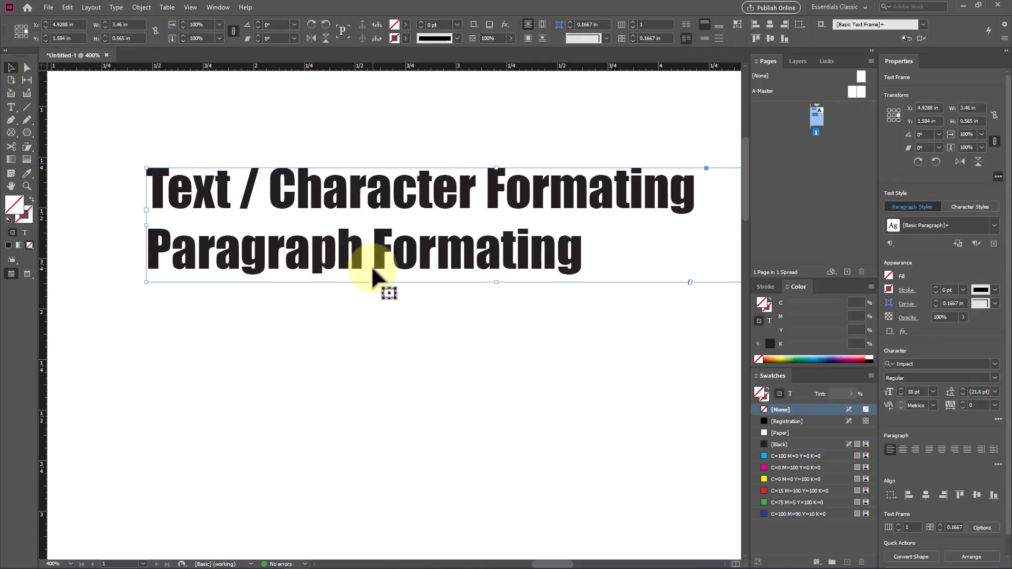
pyautogui.doubleClick(393, 253)
pyautogui.moveTo(632, 248); pyautogui.dragTo(125, 189)
pyautogui.scroll(-3, 332, 314)
pyautogui.scroll(3, 331, 314)
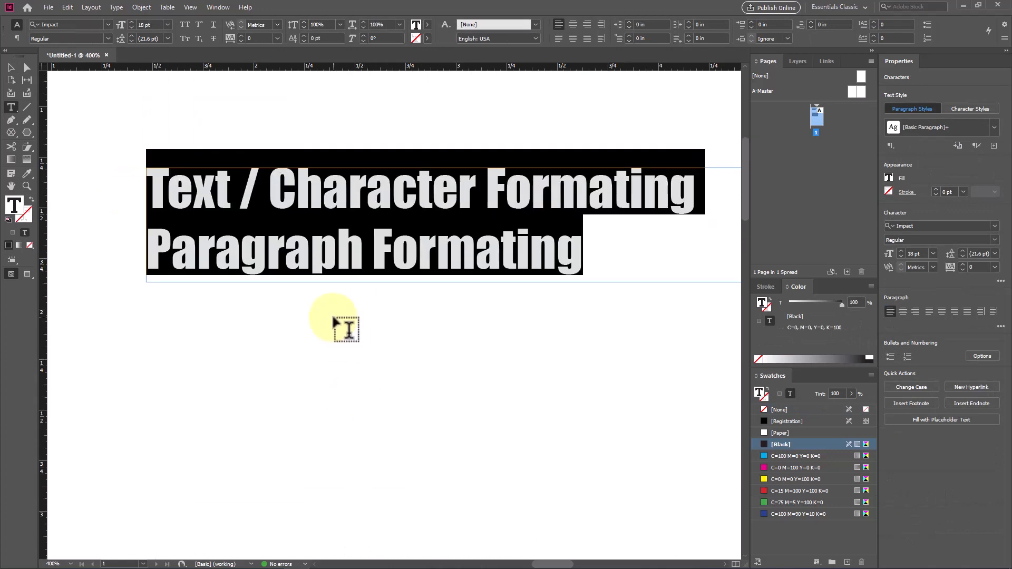
pyautogui.press('Escape')
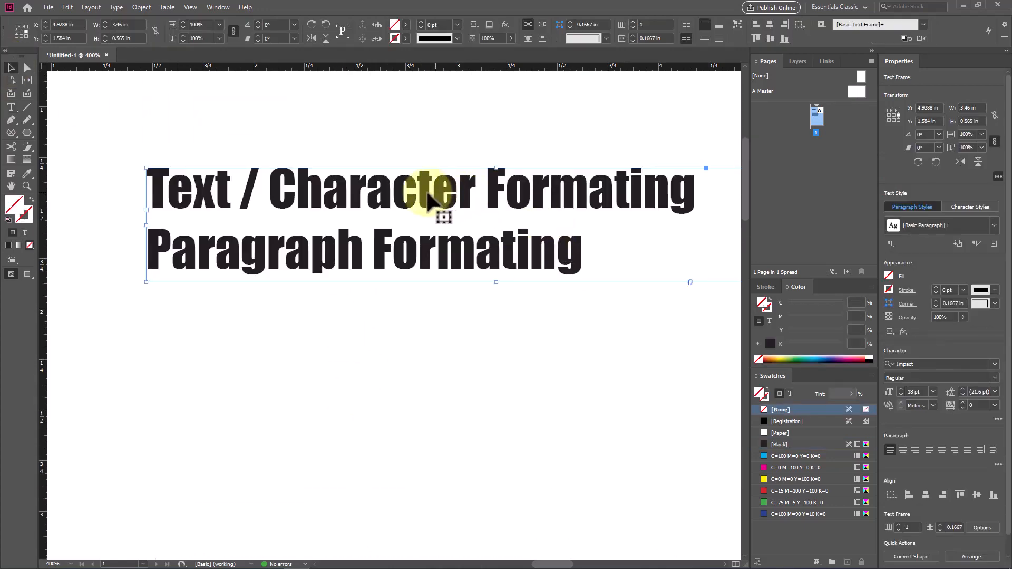
# Step: Duplicate the text frame just below the original and replace the text of the copy with "LKT"
pyautogui.moveTo(428, 192); pyautogui.dragTo(343, 308)
pyautogui.tripleClick(340, 295)
pyautogui.moveTo(540, 374); pyautogui.dragTo(93, 274)
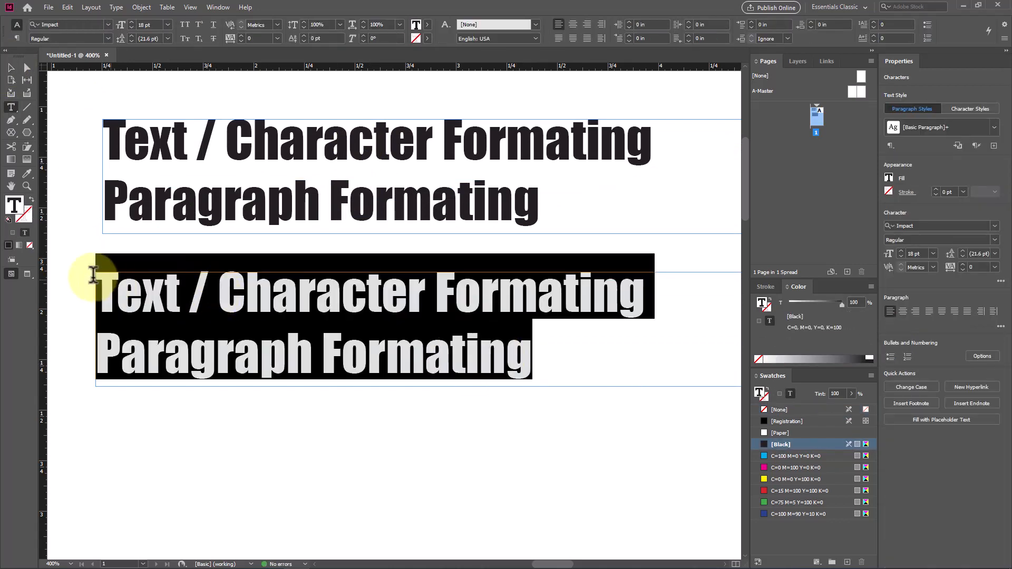
pyautogui.write('LKT')
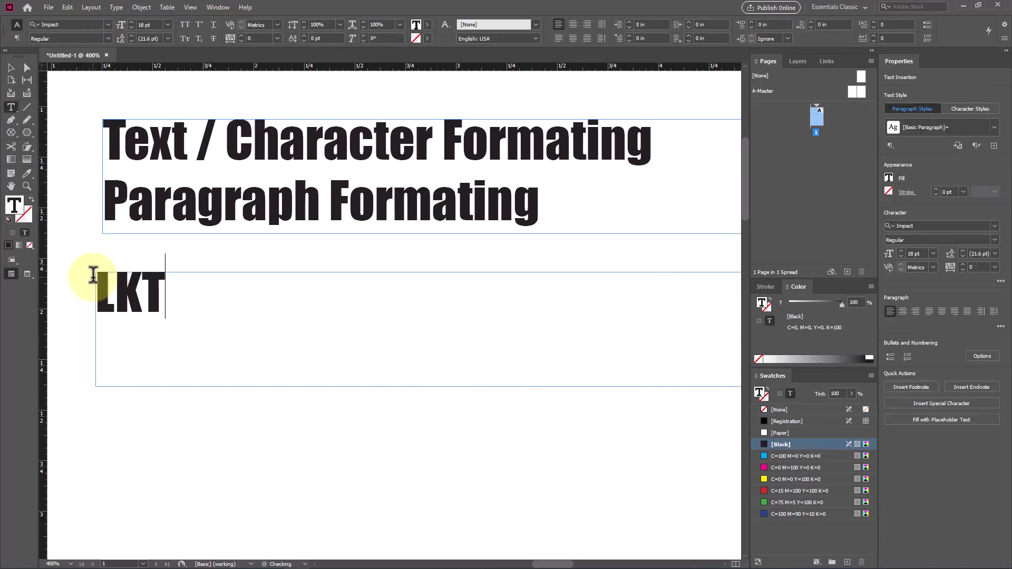
# Step: Add a second line under "LKT" reading "L=leading K=Kerning T=Tracking"
pyautogui.press('Return')
pyautogui.write('L')
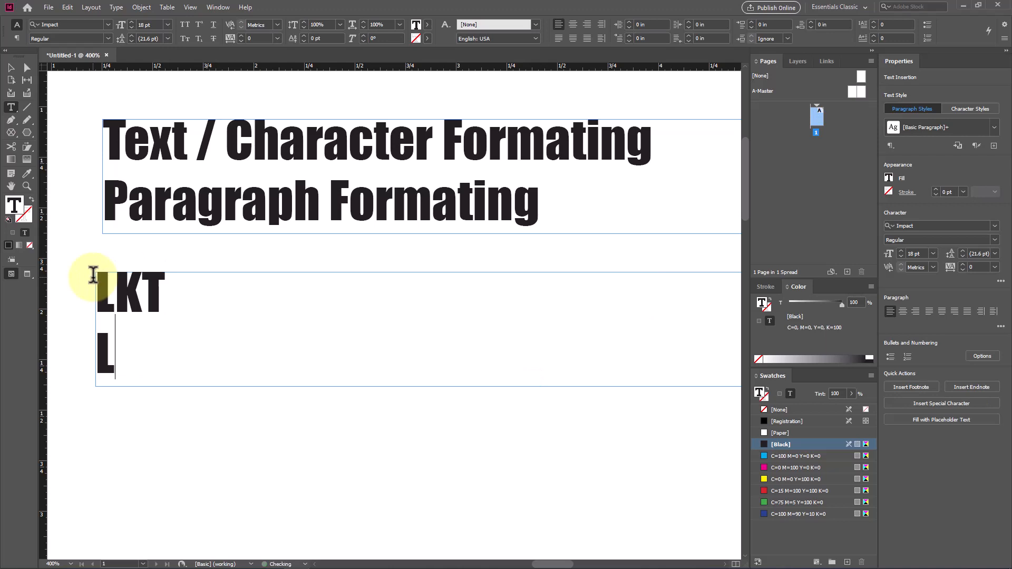
pyautogui.write('=leading K=K')
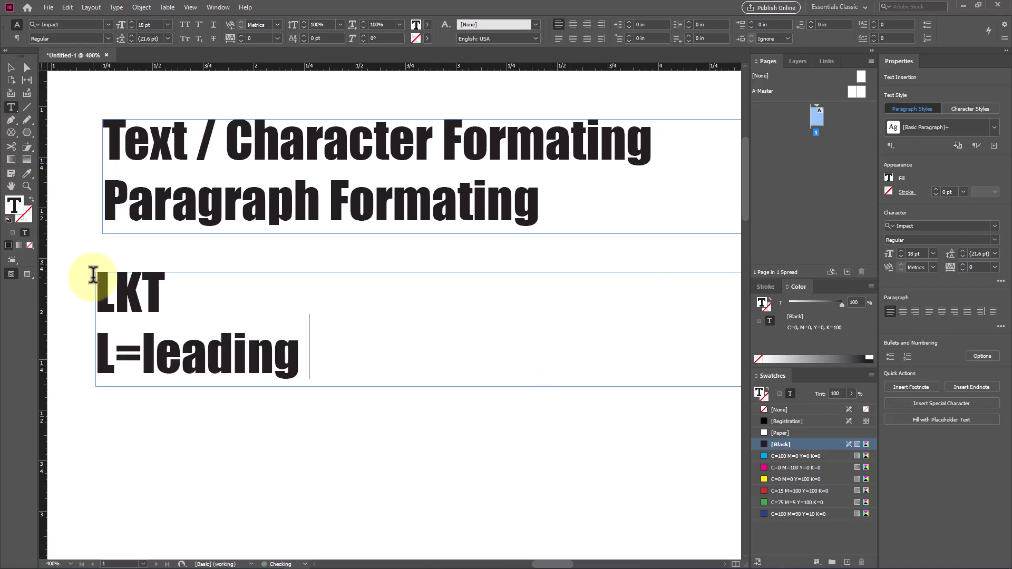
pyautogui.write('ern')
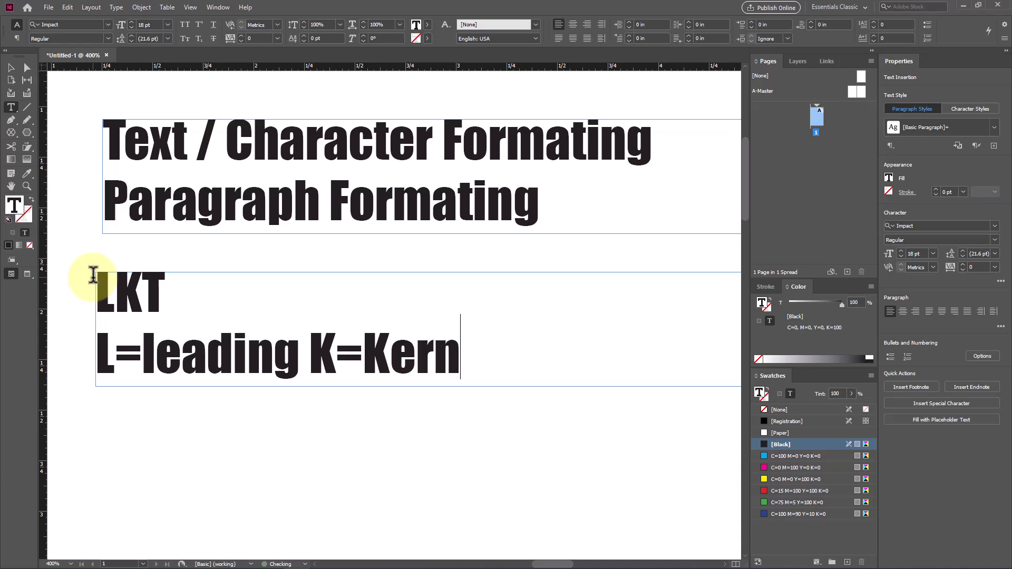
pyautogui.write('ing T')
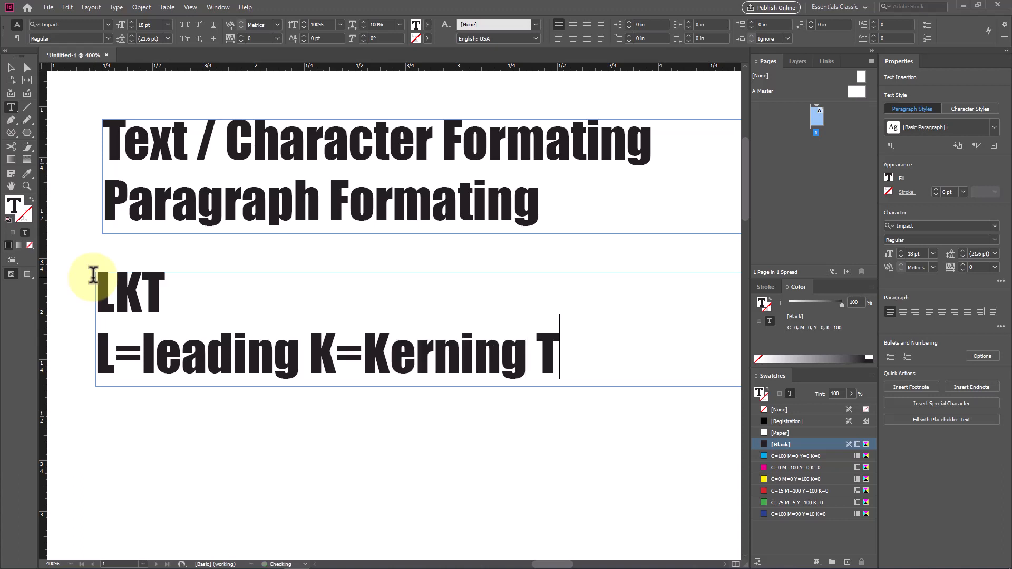
pyautogui.write('=Trac')
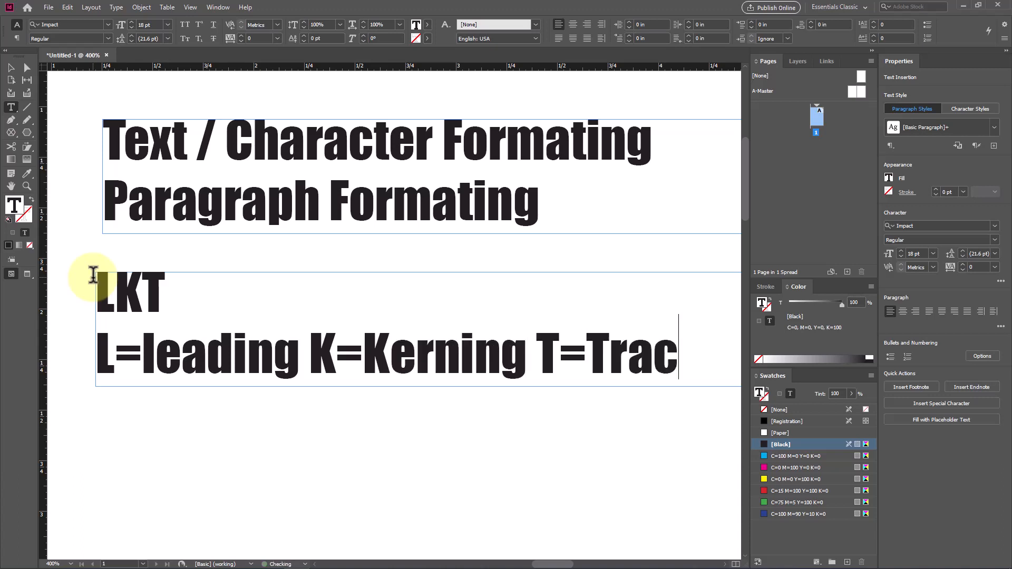
pyautogui.write('king')
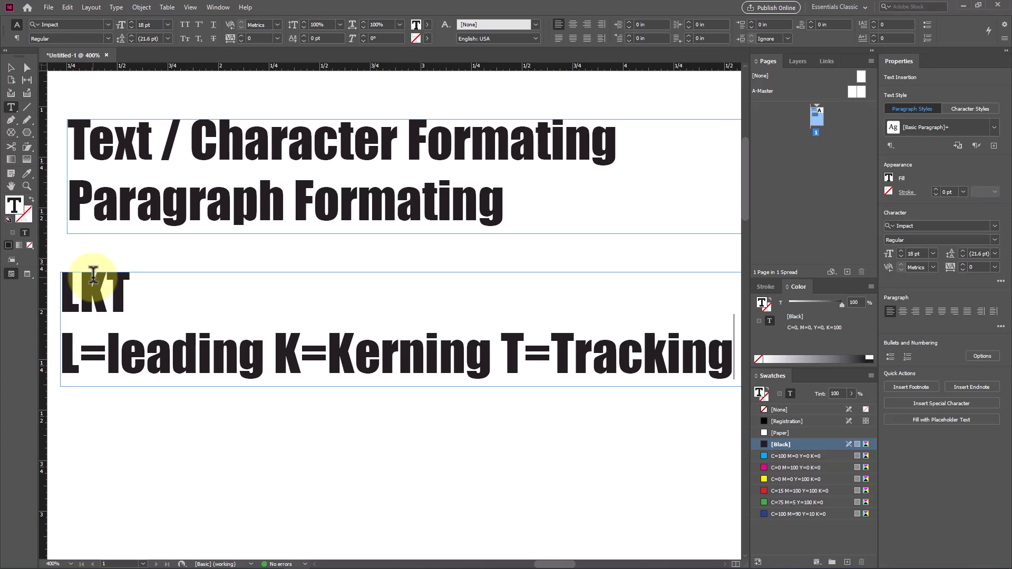
# Step: Try to move "K=Kerning T=Tracking" onto its own line, and undo the line break
pyautogui.click(272, 354)
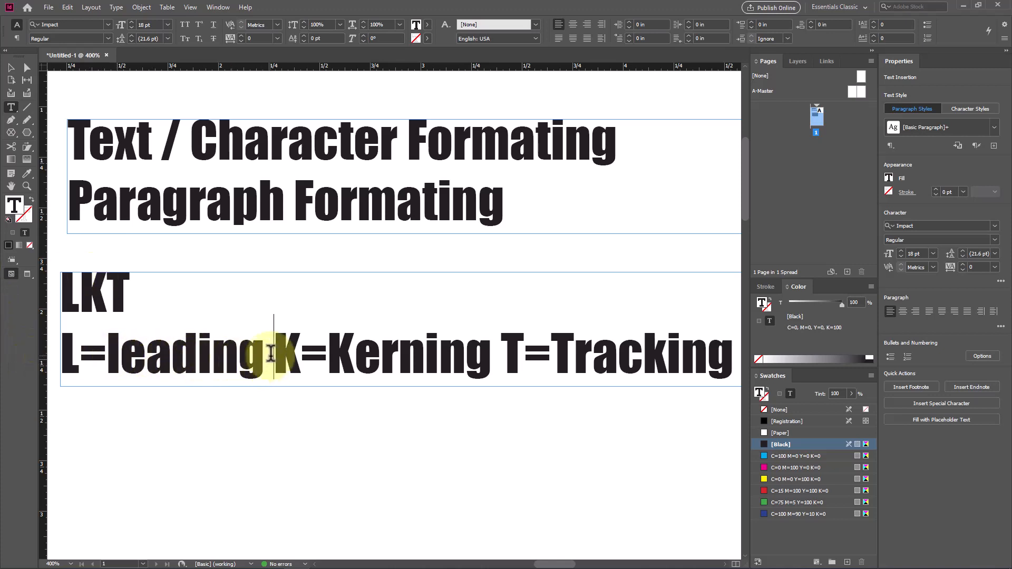
pyautogui.press('Return')
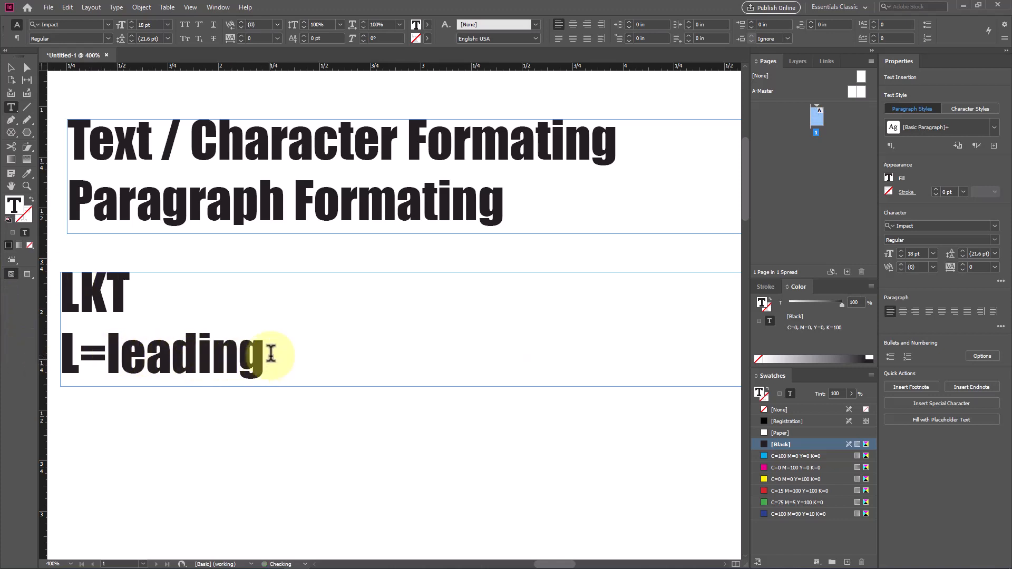
pyautogui.hotkey('ctrl', 'z')
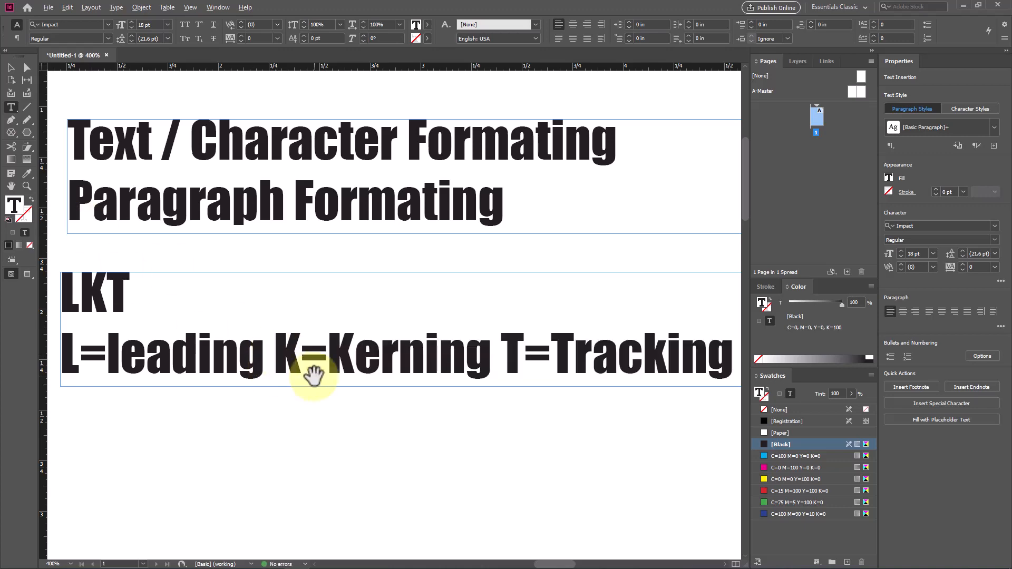
# Step: Extend the LKT text frame downward to a height of about 2.83 in
pyautogui.hotkey('ctrl', '-')
pyautogui.press('Escape')
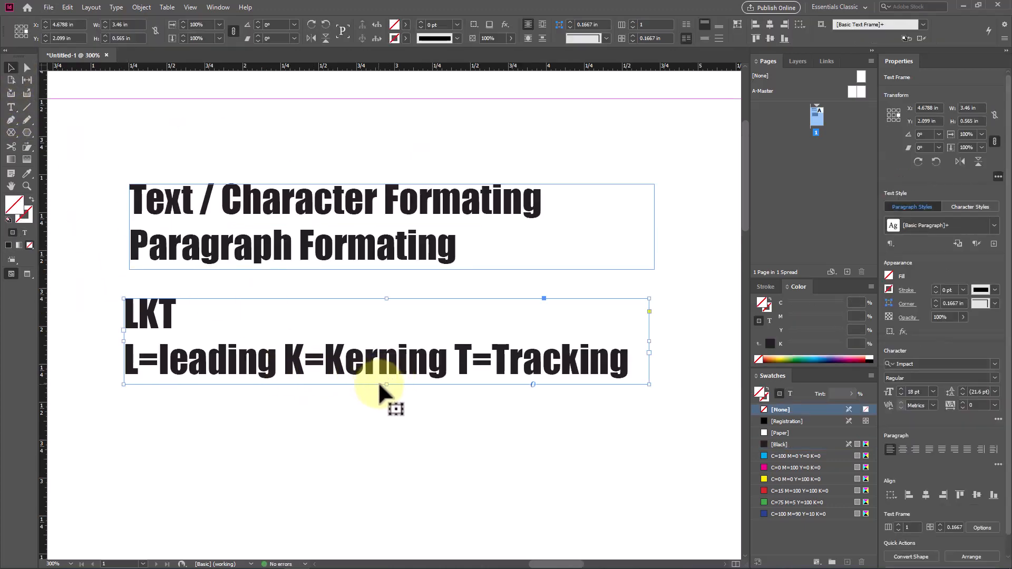
pyautogui.moveTo(386, 384); pyautogui.dragTo(387, 567)
pyautogui.scroll(2, 386, 381)
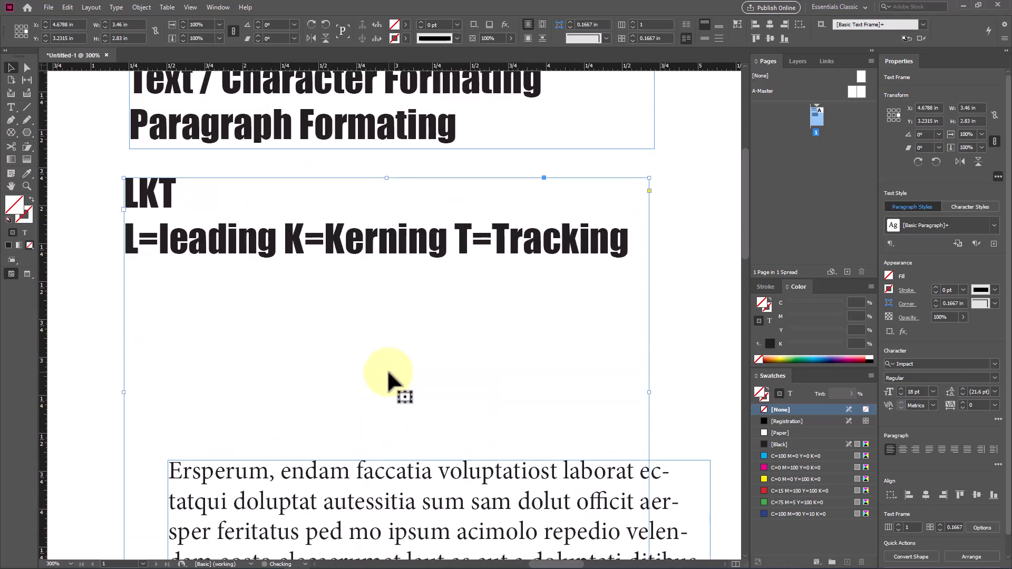
pyautogui.scroll(2, 235, 321)
pyautogui.scroll(-1, 346, 280)
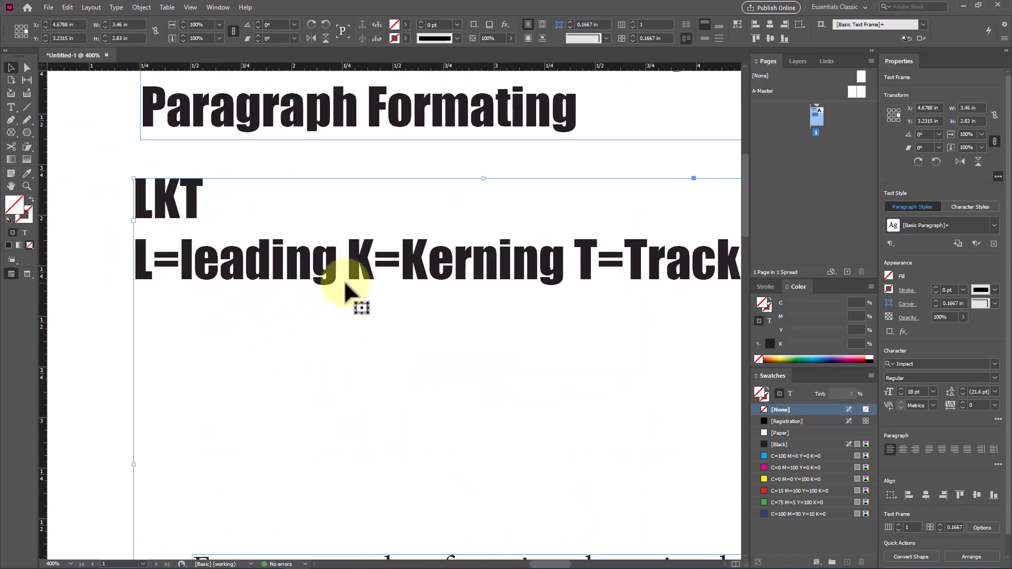
# Step: Break the line after "L=leading" and complete that line with "= Line Spacing"
pyautogui.doubleClick(335, 274)
pyautogui.press('Return')
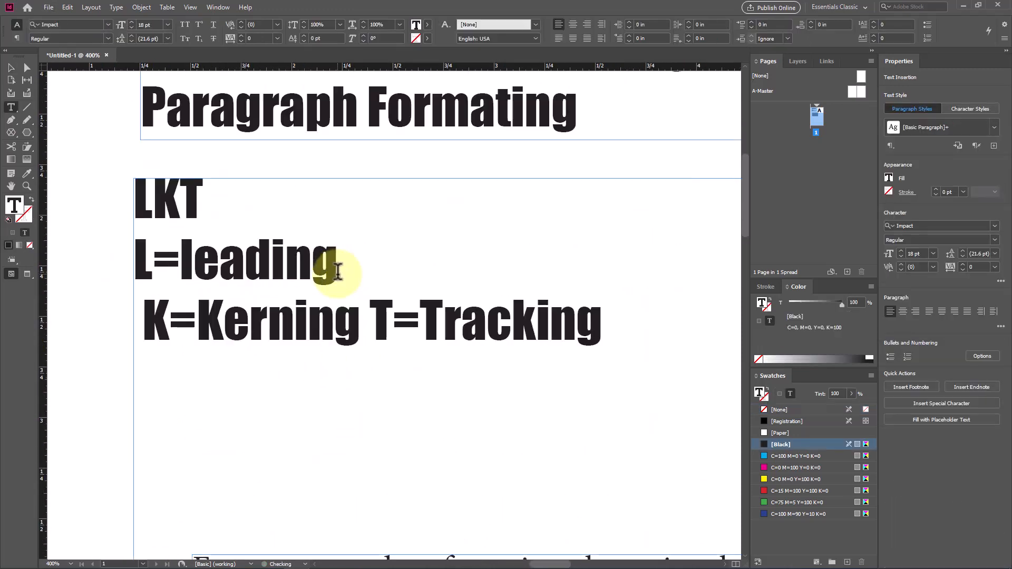
pyautogui.click(338, 272)
pyautogui.write('= ')
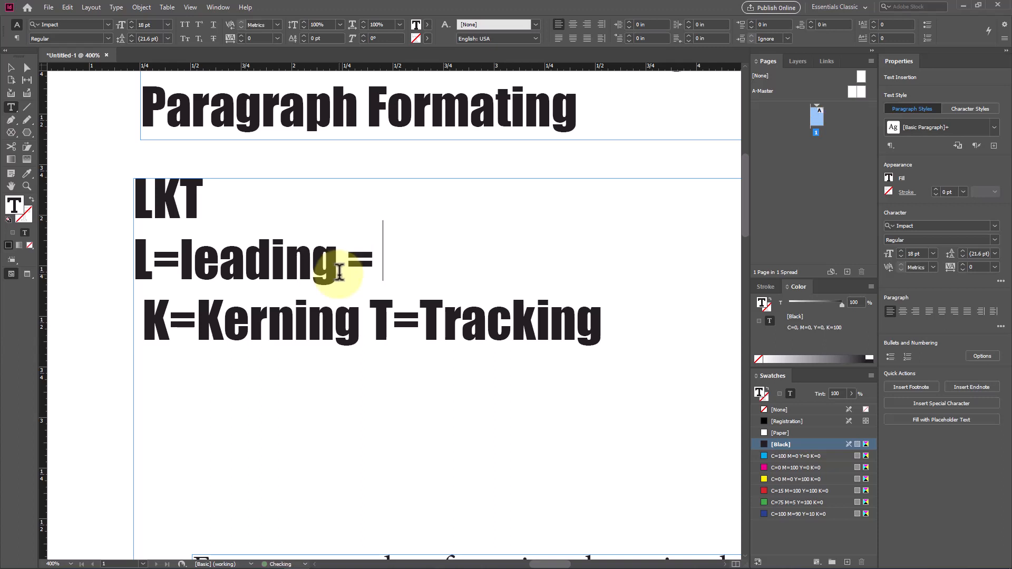
pyautogui.write('Line Spacing')
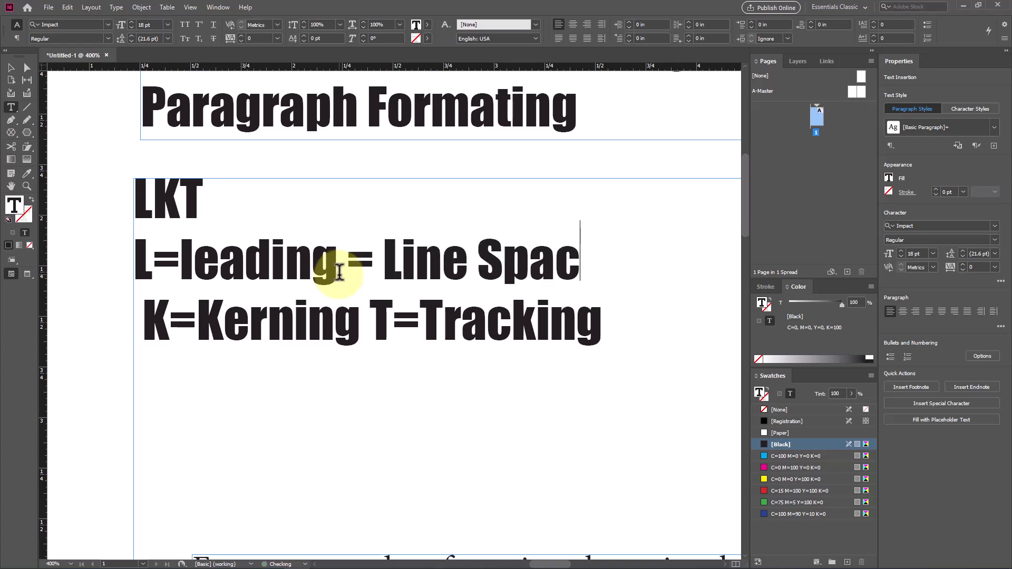
# Step: Put "T=Tracking" on its own line and complete the kerning line with "= Space btw 2 char"
pyautogui.click(361, 322)
pyautogui.press('Return')
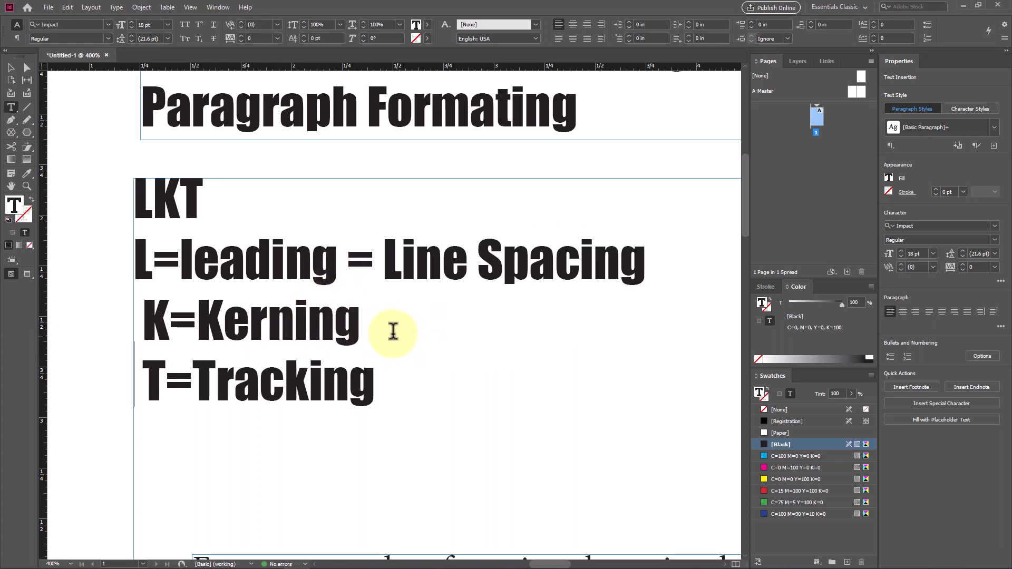
pyautogui.write('= ')
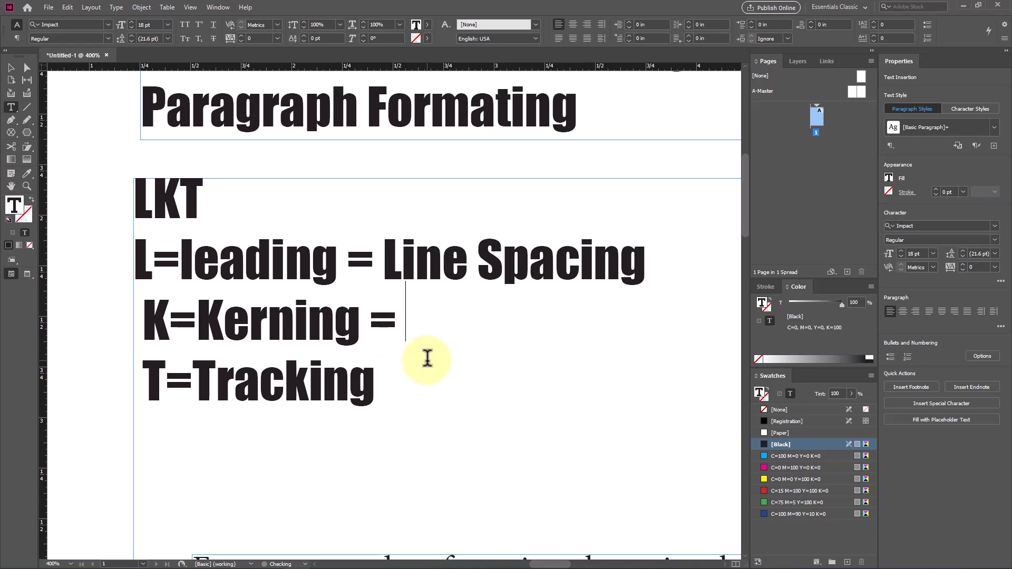
pyautogui.write('Space btw t')
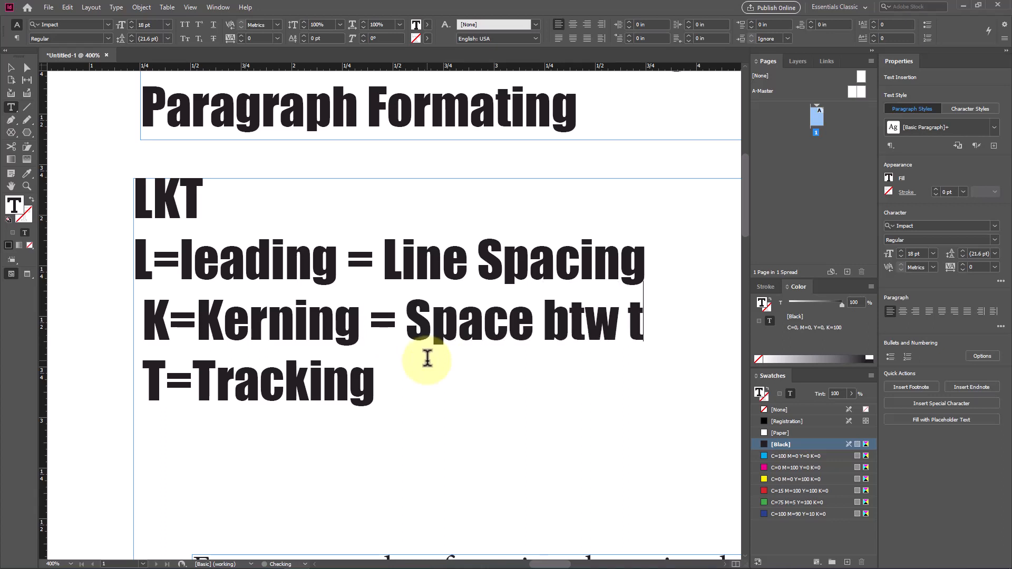
pyautogui.press('BackSpace')
pyautogui.write('2 char')
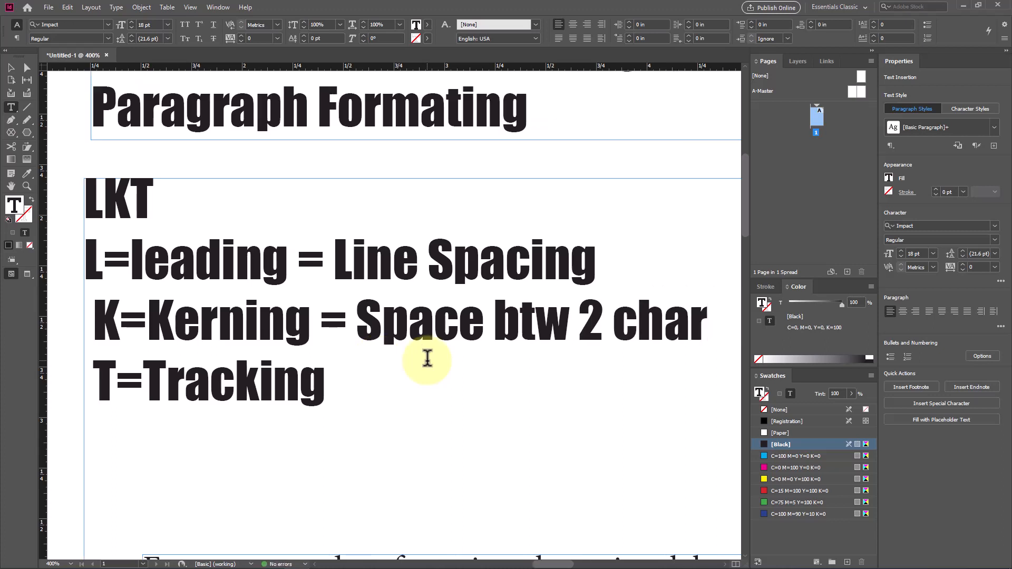
# Step: Complete the "T=Tracking" line with "= space btw more than 2 char"
pyautogui.click(343, 401)
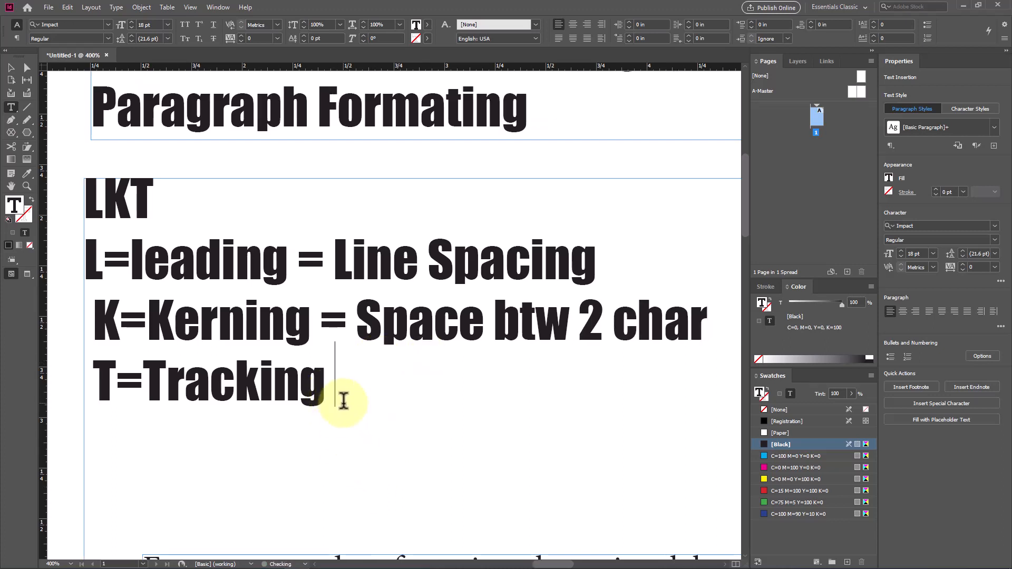
pyautogui.write('= spca')
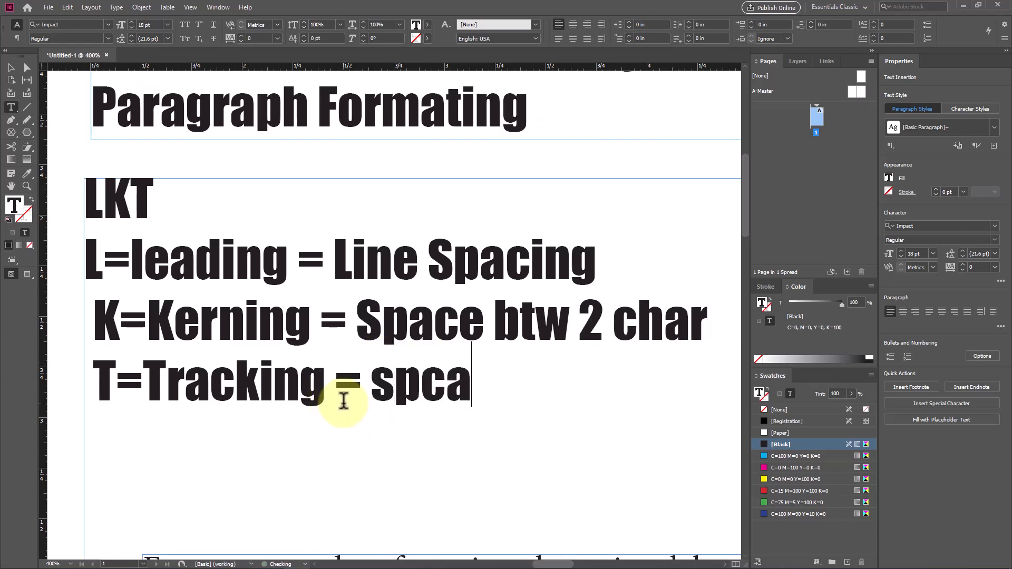
pyautogui.write('e')
pyautogui.press('BackSpace')
pyautogui.press('BackSpace')
pyautogui.write('ac')
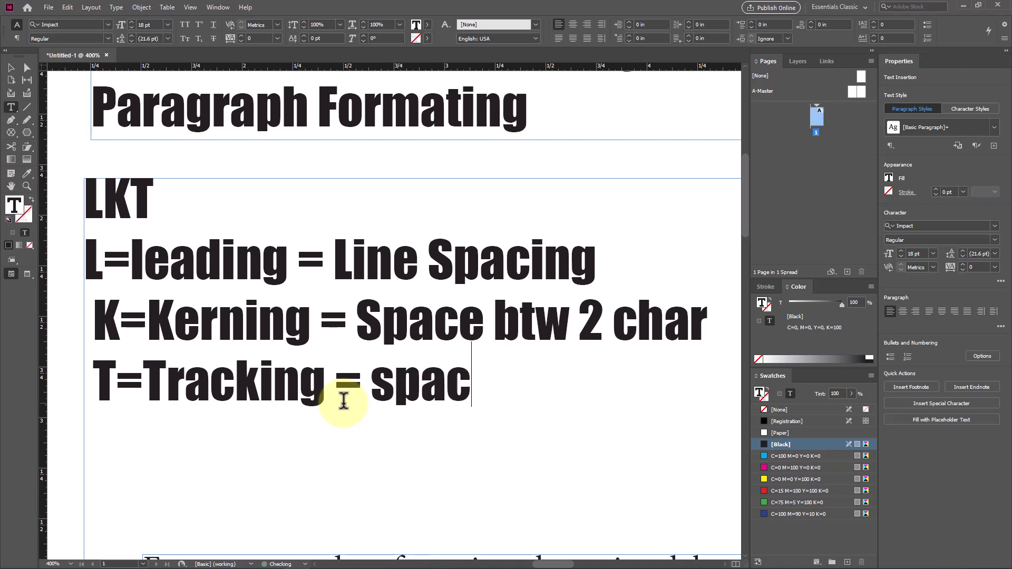
pyautogui.write('e btw ')
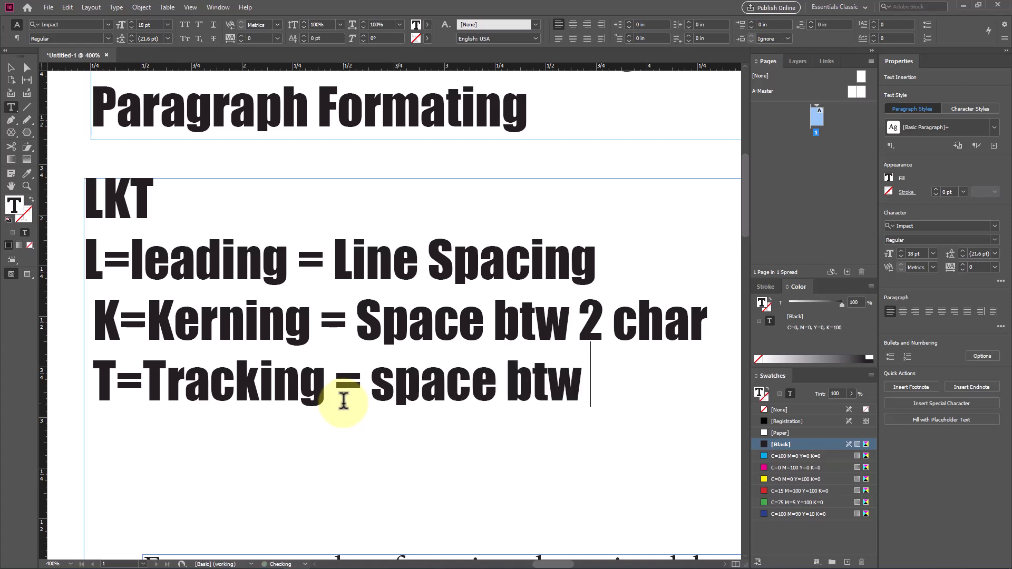
pyautogui.write('mor')
pyautogui.press('BackSpace')
pyautogui.press('BackSpace')
pyautogui.press('BackSpace')
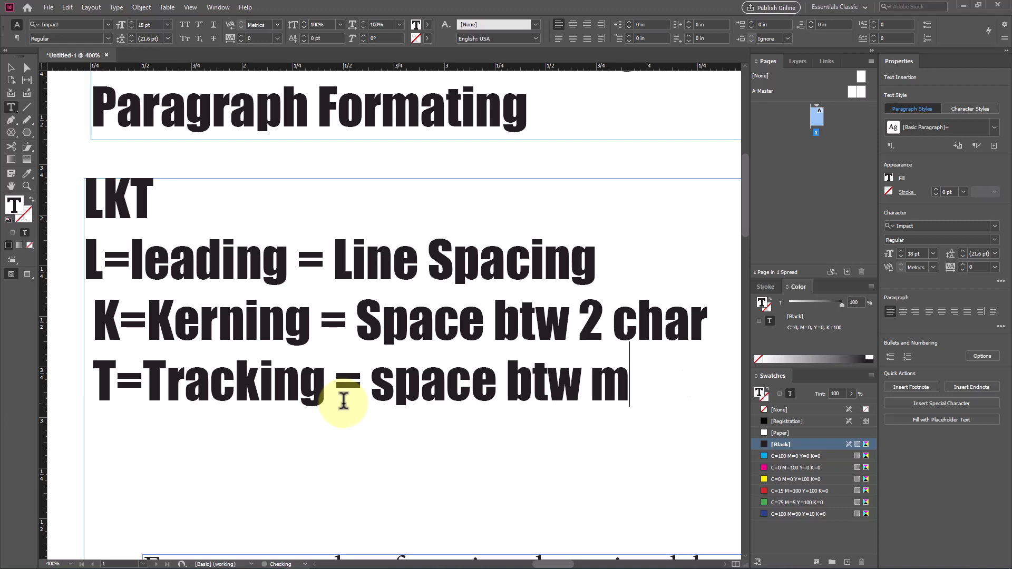
pyautogui.write('more ')
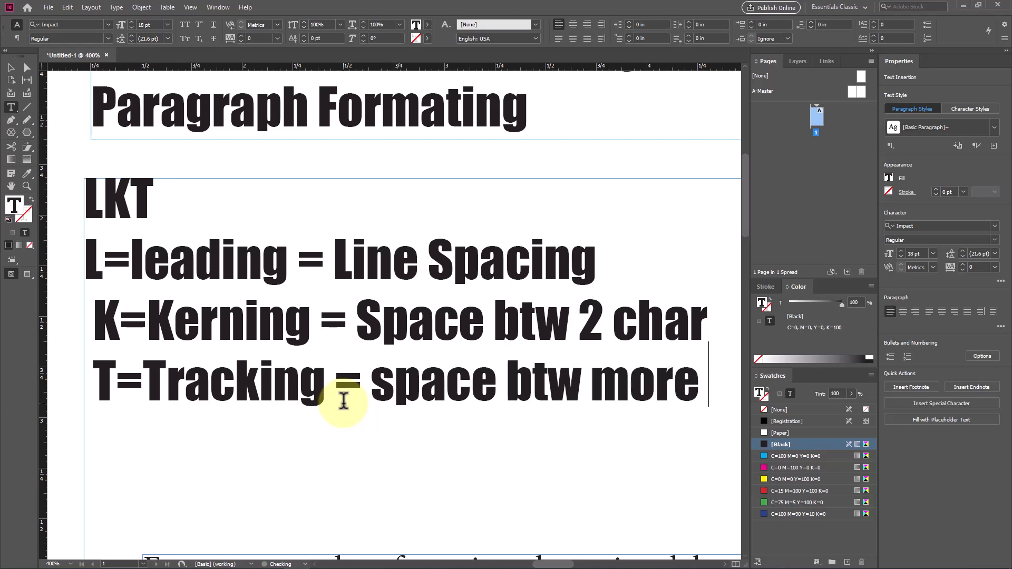
pyautogui.write('than 2 char')
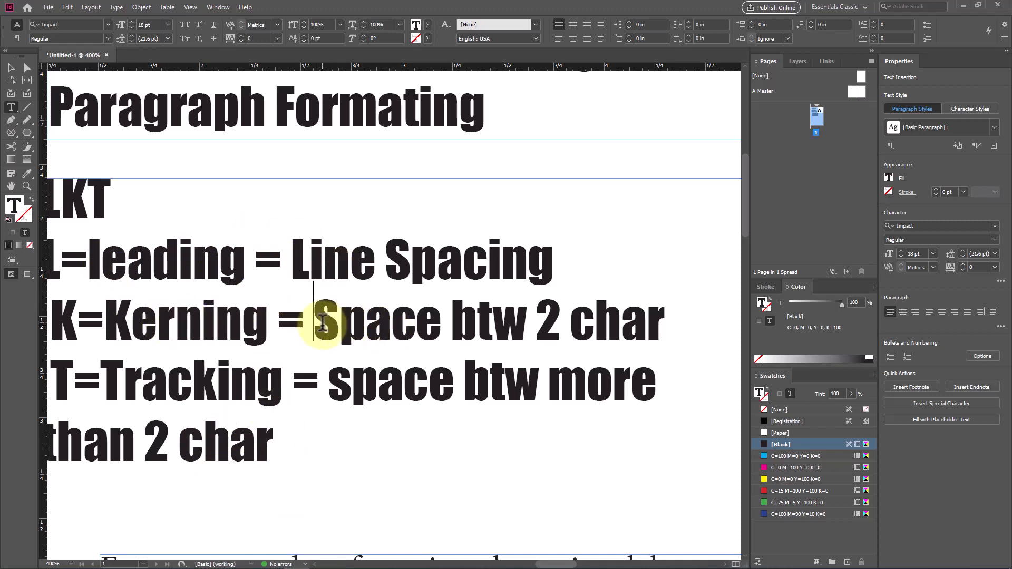
pyautogui.moveTo(316, 321); pyautogui.dragTo(404, 321)
pyautogui.click(391, 321)
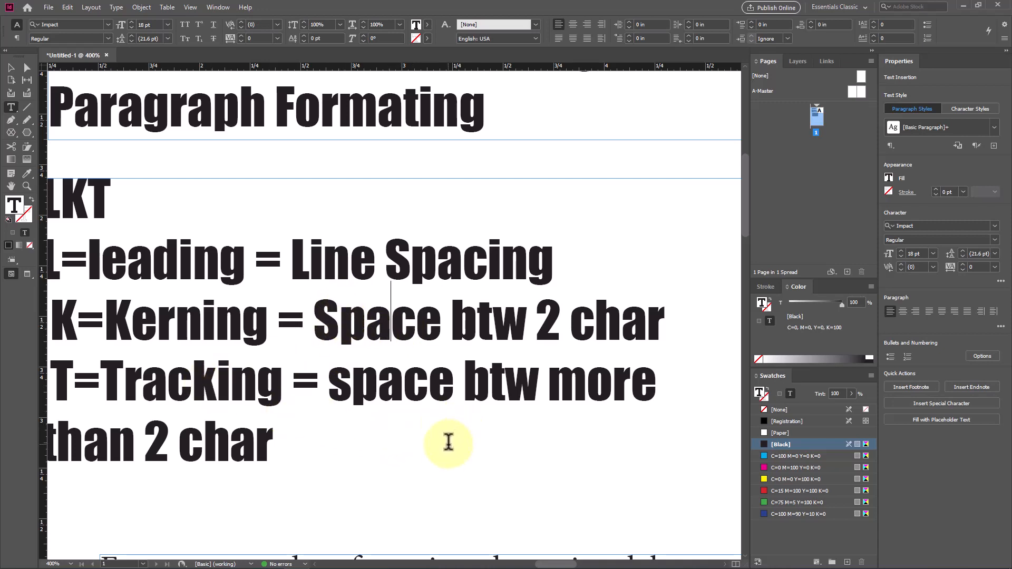
pyautogui.moveTo(330, 388); pyautogui.dragTo(453, 399)
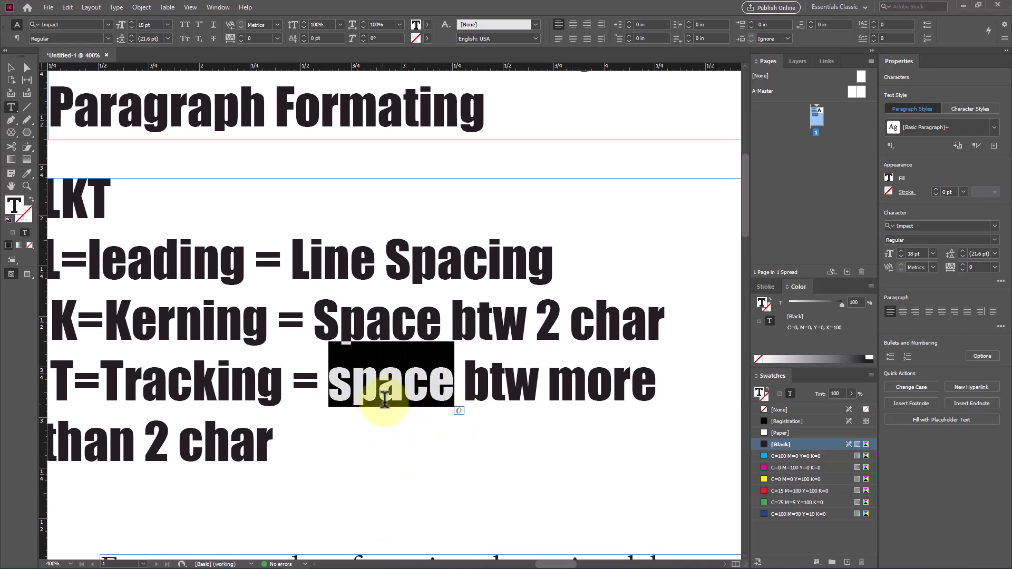
pyautogui.click(378, 392)
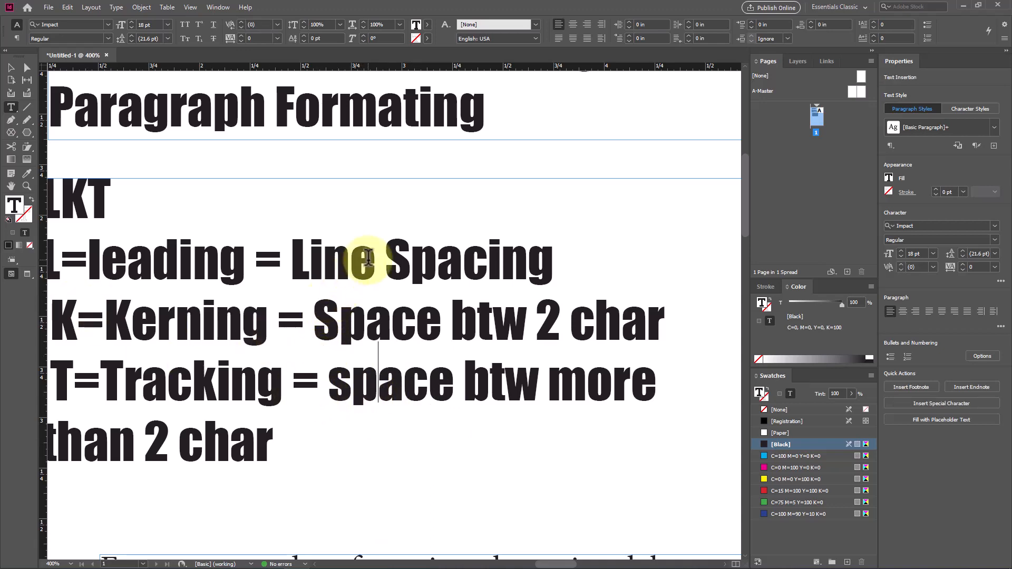
# Step: Move the placeholder paragraph frame down to about Y 5.29 in and shorten the LKT text frame to about 1.87 in high
pyautogui.scroll(-2, 361, 253)
pyautogui.scroll(-4, 266, 363)
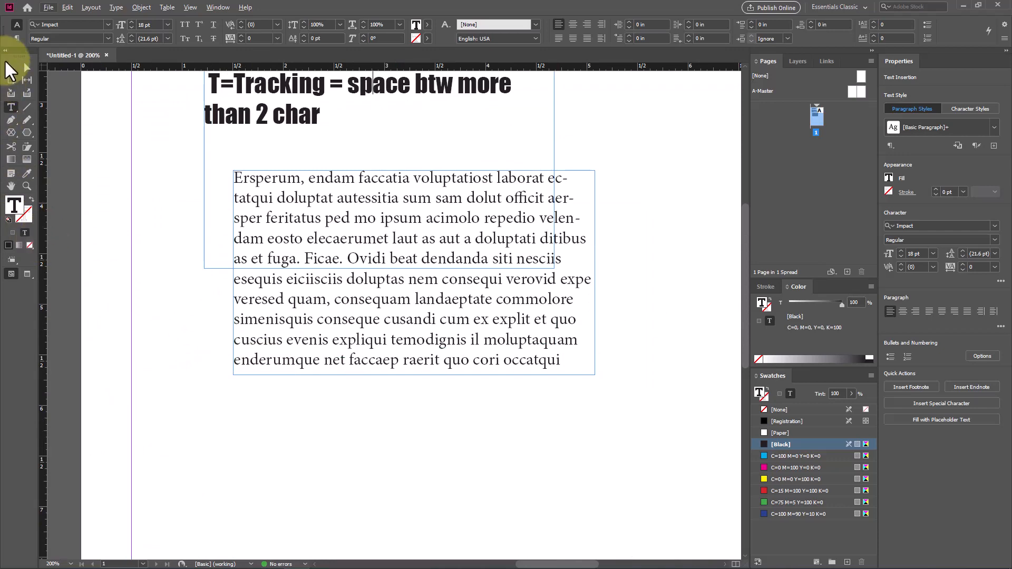
pyautogui.click(11, 67)
pyautogui.scroll(1, 403, 270)
pyautogui.moveTo(395, 334); pyautogui.dragTo(386, 426)
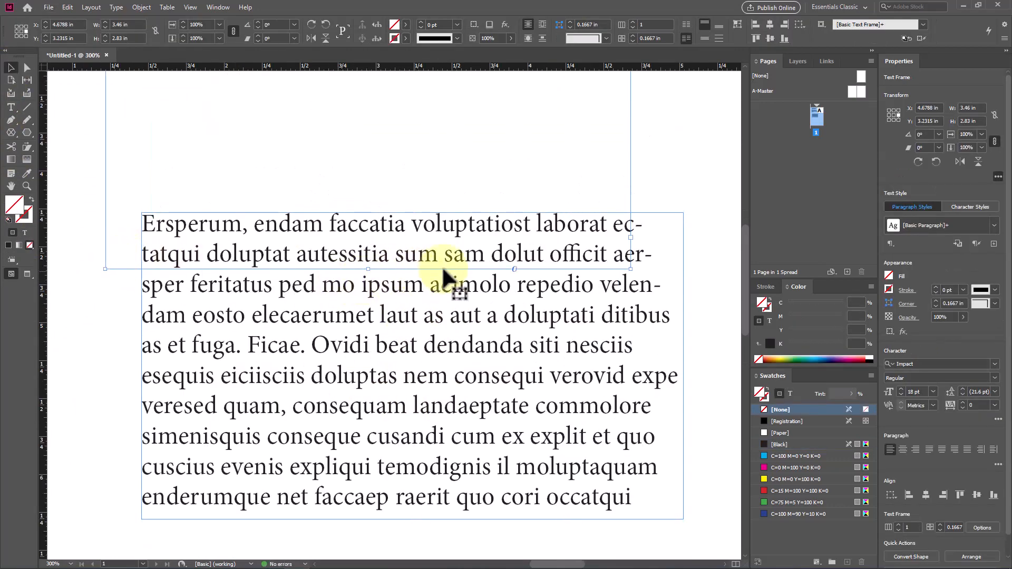
pyautogui.click(367, 268)
pyautogui.moveTo(367, 269); pyautogui.dragTo(373, 122)
# Step: Select all the text in the placeholder paragraph frame and set its leading to 18 pt
pyautogui.click(372, 293)
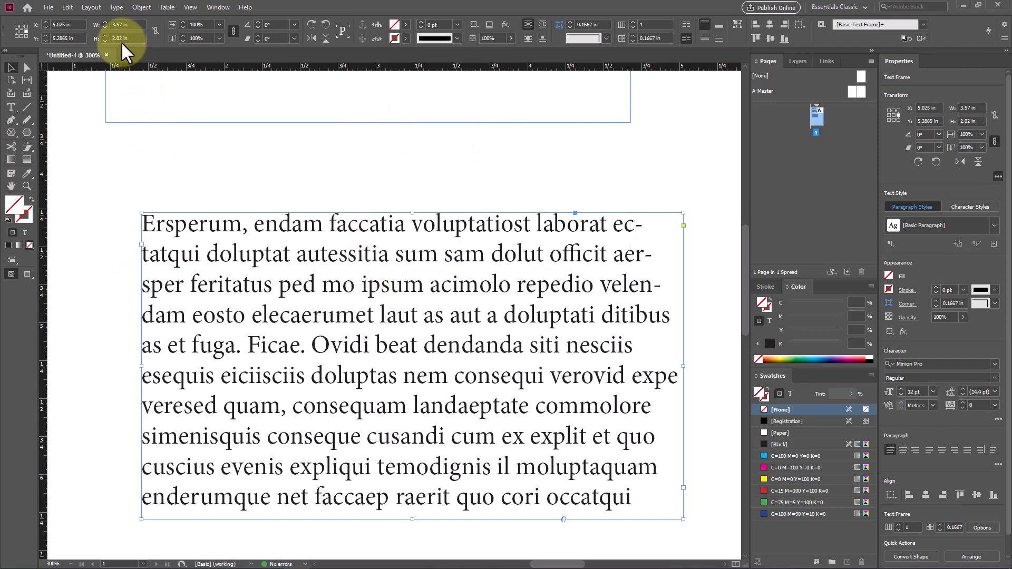
pyautogui.doubleClick(271, 270)
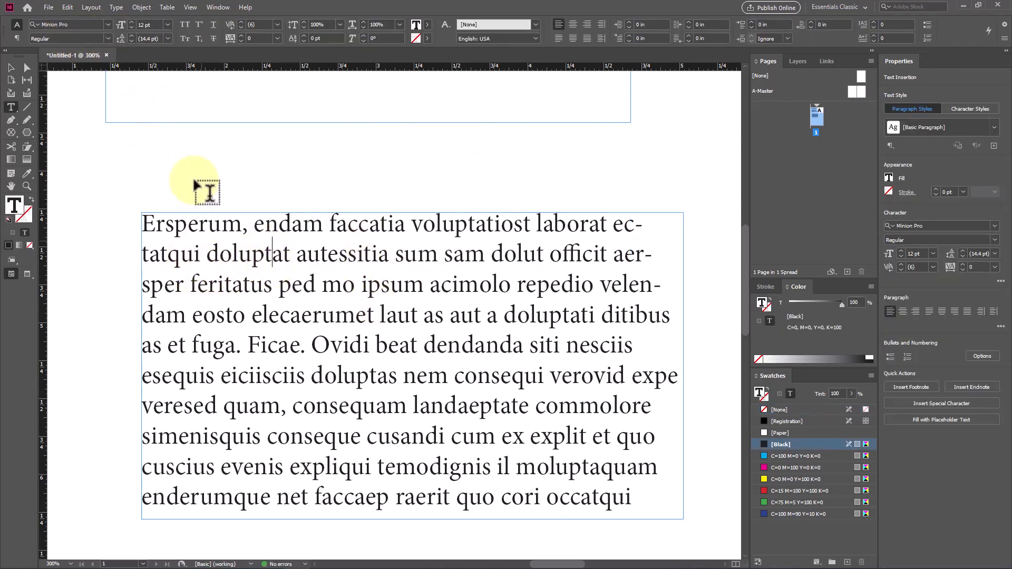
pyautogui.click(164, 37)
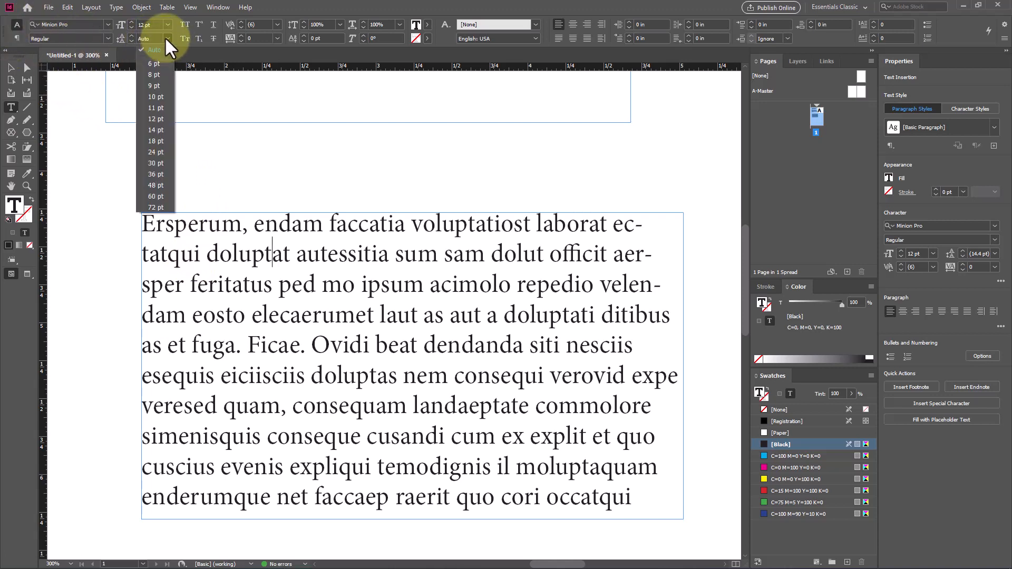
pyautogui.click(158, 141)
pyautogui.moveTo(144, 224); pyautogui.dragTo(643, 496)
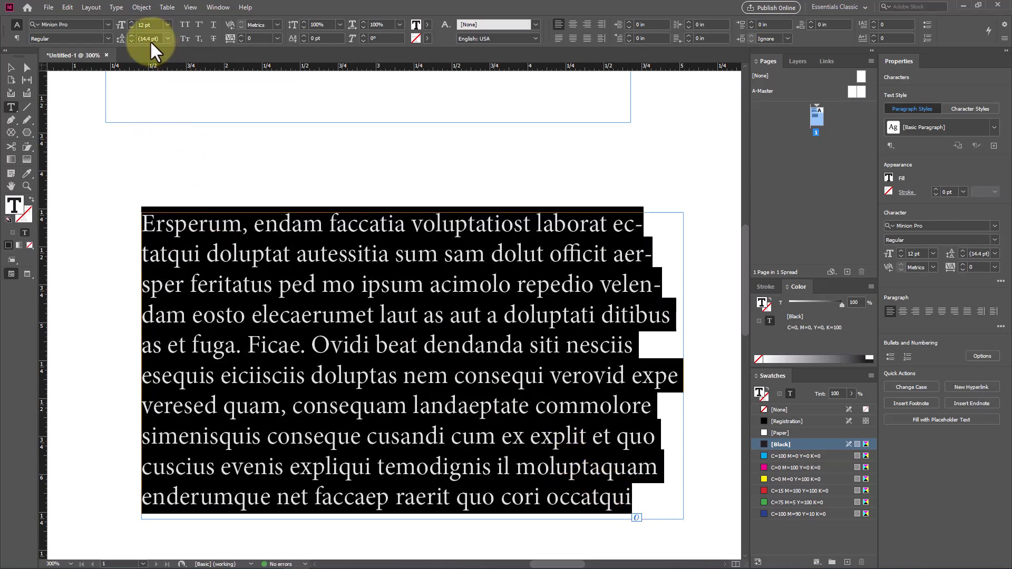
pyautogui.click(164, 36)
pyautogui.click(158, 141)
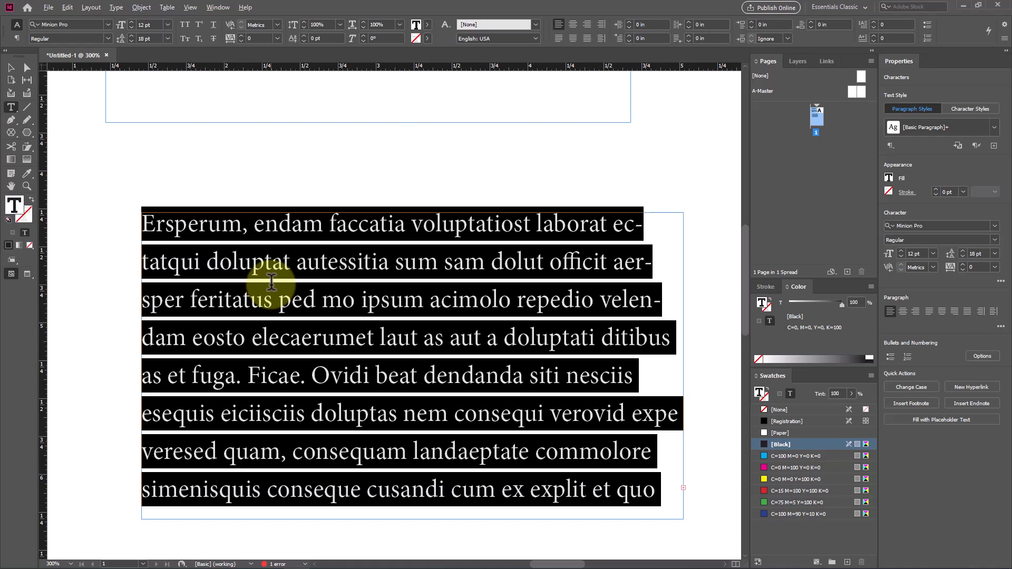
# Step: Adjust the selected paragraph's leading in small increments, tightening it to 8 pt and settling on 12 pt
pyautogui.hotkey('alt', 'Up')
pyautogui.hotkey('alt', 'Up')
pyautogui.hotkey('alt', 'Up')
pyautogui.hotkey('alt', 'Up')
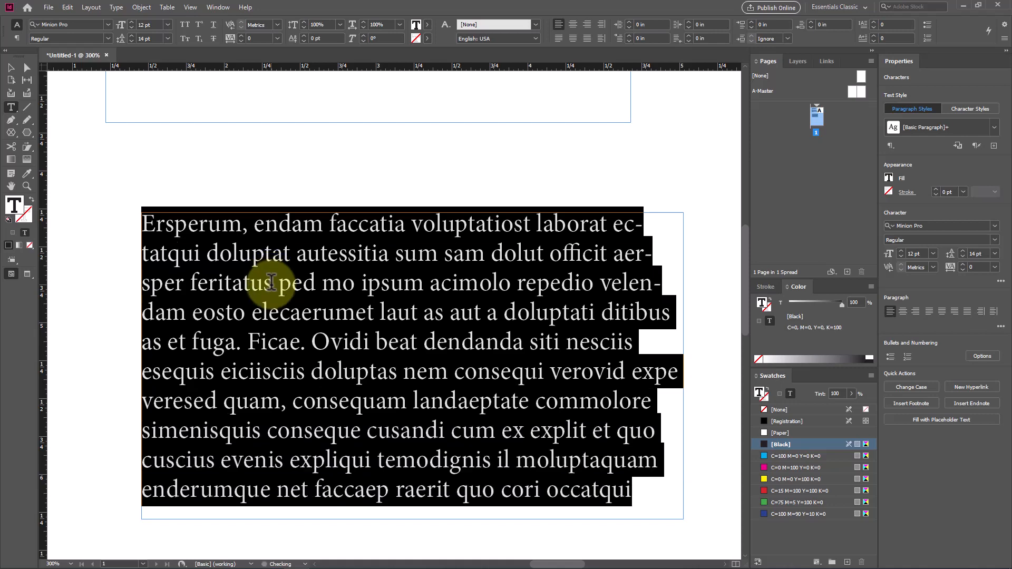
pyautogui.hotkey('alt', 'Up')
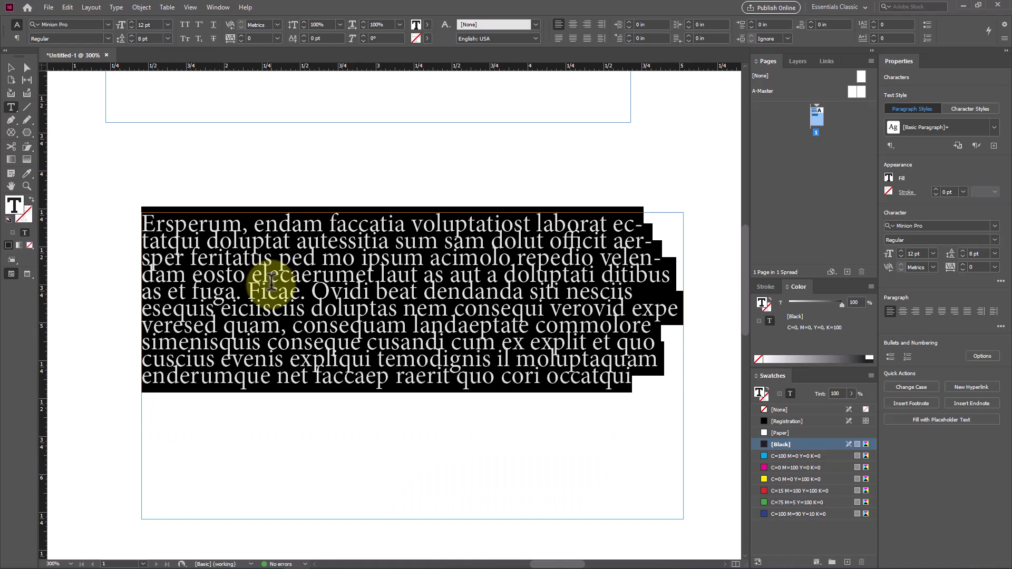
pyautogui.hotkey('alt', 'Down')
pyautogui.hotkey('alt', 'Down')
pyautogui.hotkey('alt', 'Down')
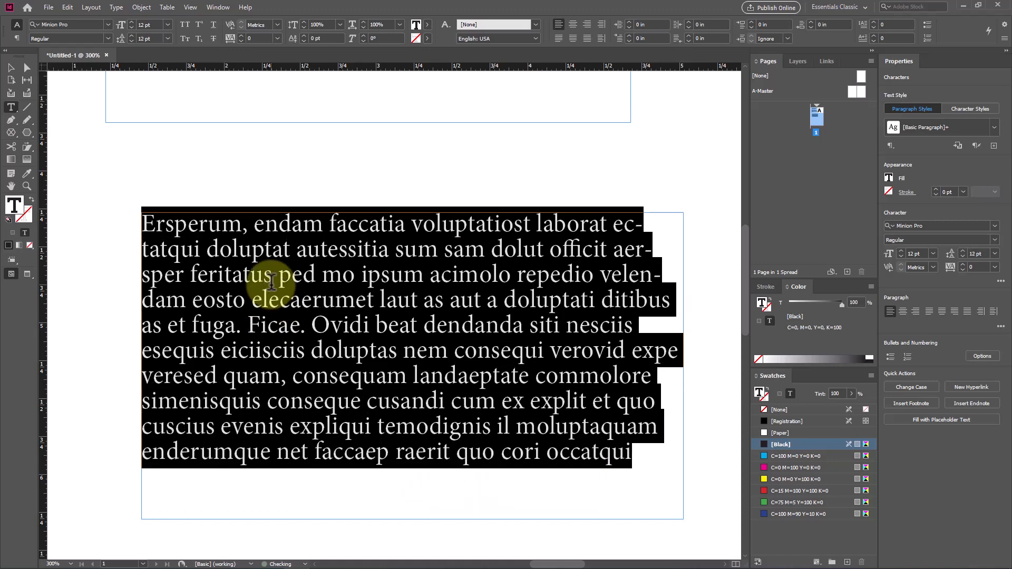
pyautogui.hotkey('alt', 'Up')
pyautogui.hotkey('alt', 'Up')
pyautogui.hotkey('alt', 'Down')
pyautogui.hotkey('alt', 'Up')
pyautogui.hotkey('alt', 'Up')
pyautogui.hotkey('alt', 'Down')
pyautogui.hotkey('alt', 'Down')
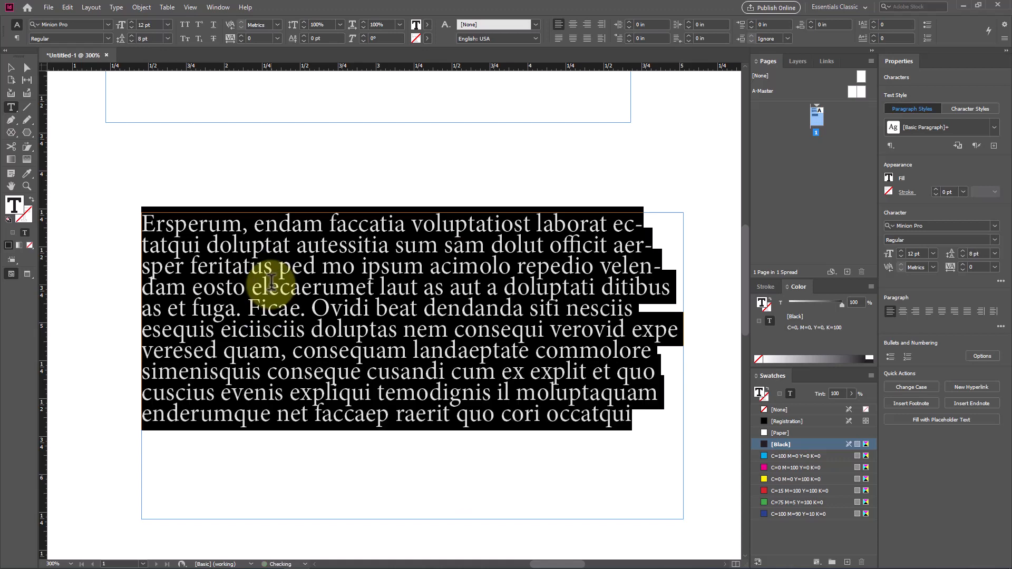
# Step: Widen the kerning between the letters "n" and "i" in the word "Kerning" to 160
pyautogui.scroll(5, 217, 246)
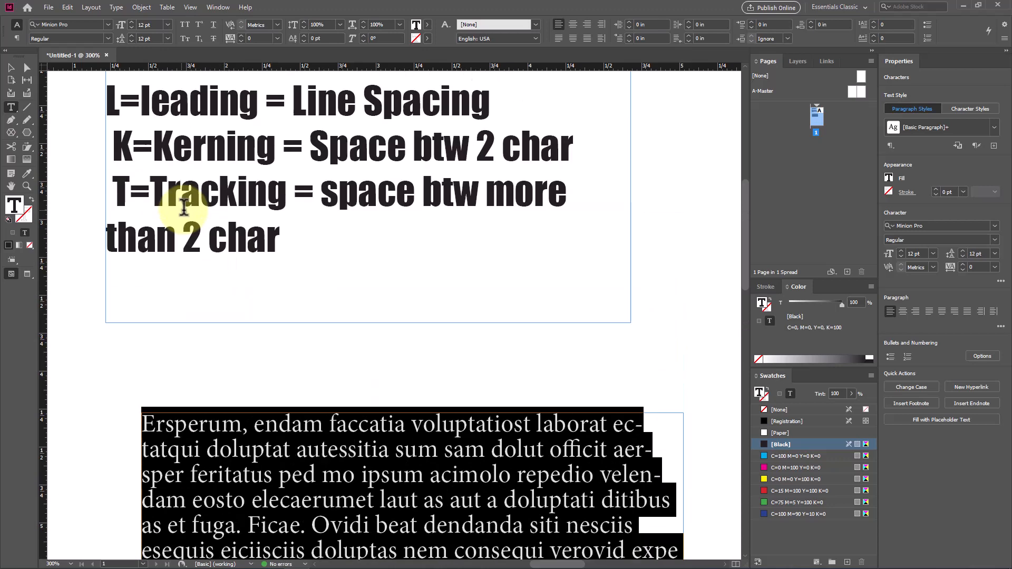
pyautogui.click(179, 184)
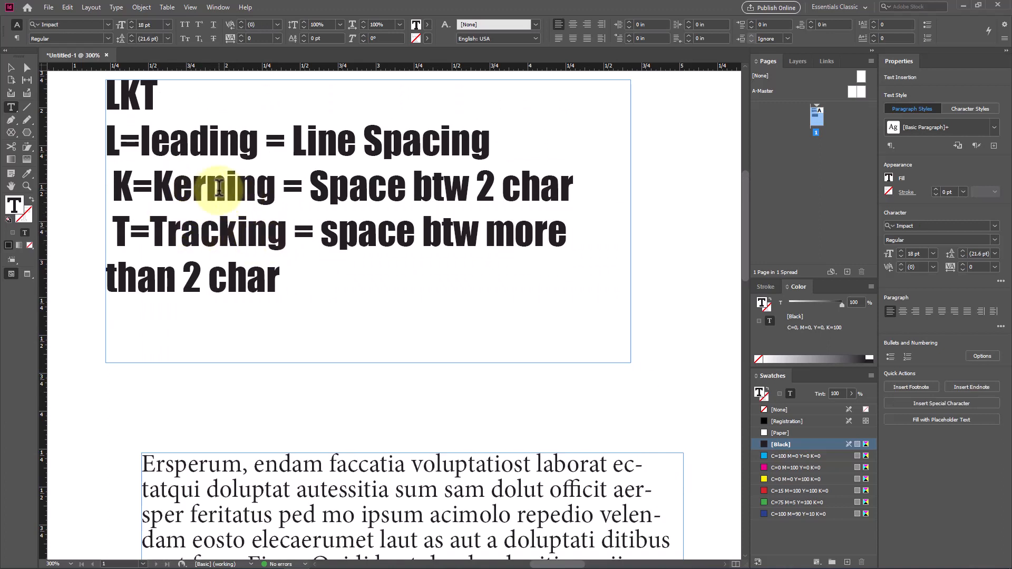
pyautogui.scroll(4, 199, 177)
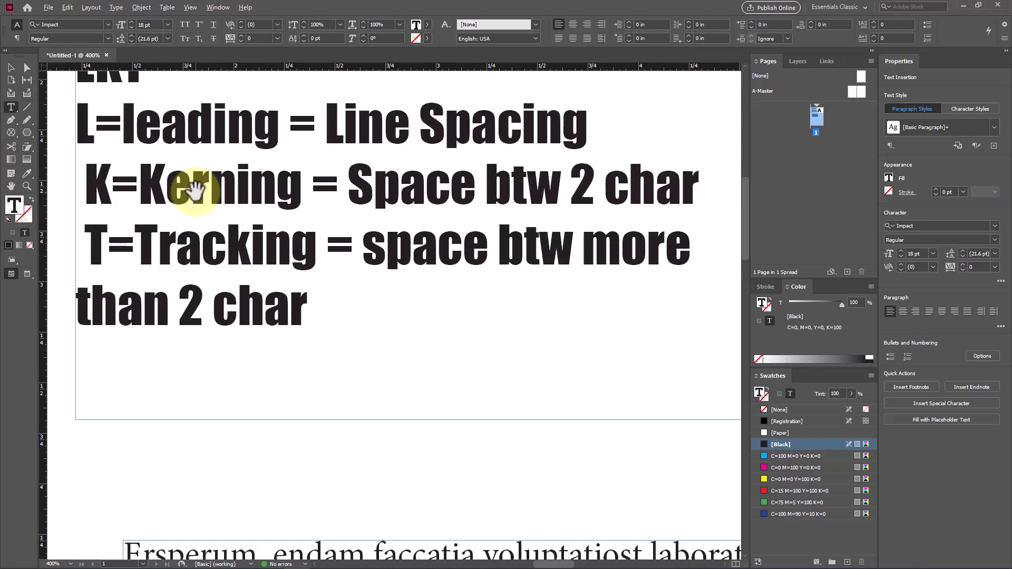
pyautogui.click(273, 189)
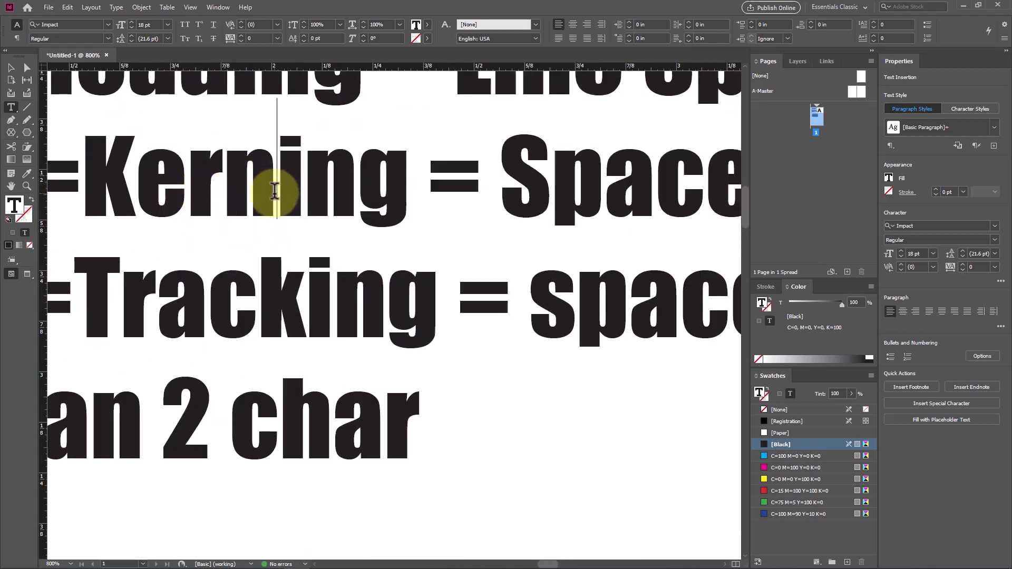
pyautogui.hotkey('alt', 'Right')
pyautogui.hotkey('alt', 'Right')
pyautogui.hotkey('alt', 'Right')
pyautogui.hotkey('alt', 'Right')
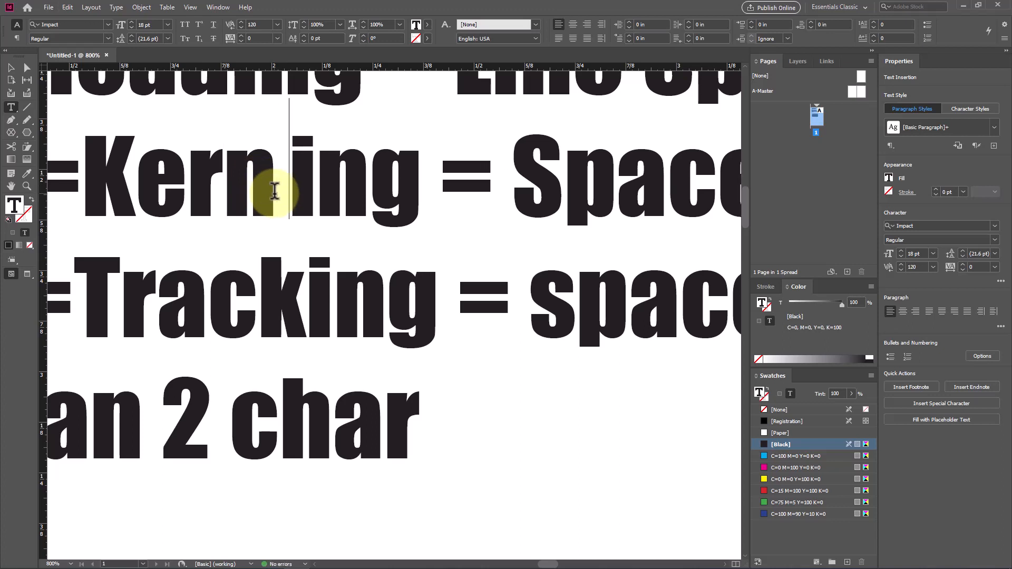
pyautogui.hotkey('alt', 'Right')
pyautogui.hotkey('alt', 'Right')
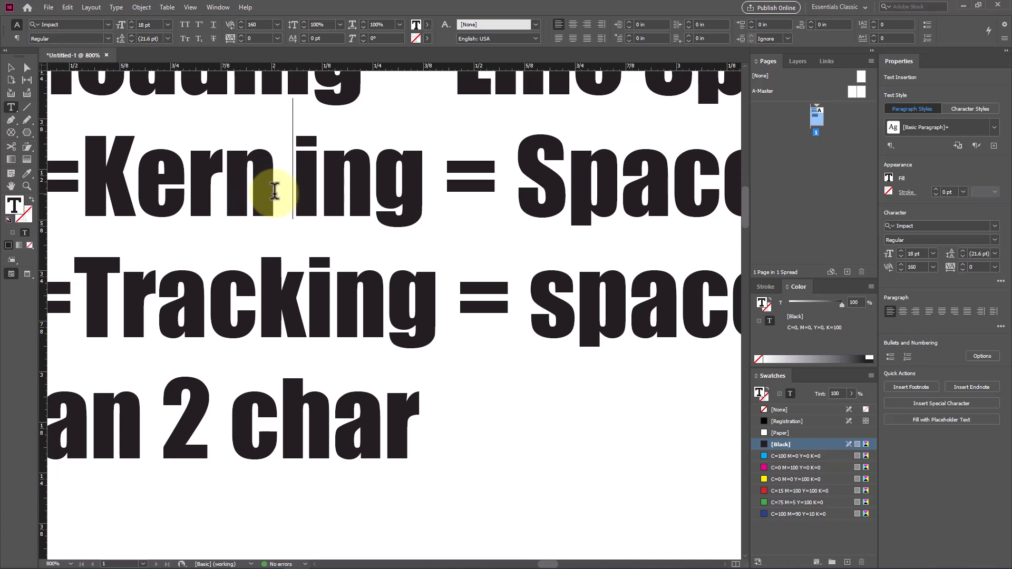
# Step: Reduce the kerning between "n" and "i" in "Kerning" step by step to 0
pyautogui.hotkey('alt', 'Left')
pyautogui.hotkey('alt', 'Left')
pyautogui.hotkey('alt', 'Left')
pyautogui.hotkey('alt', 'Left')
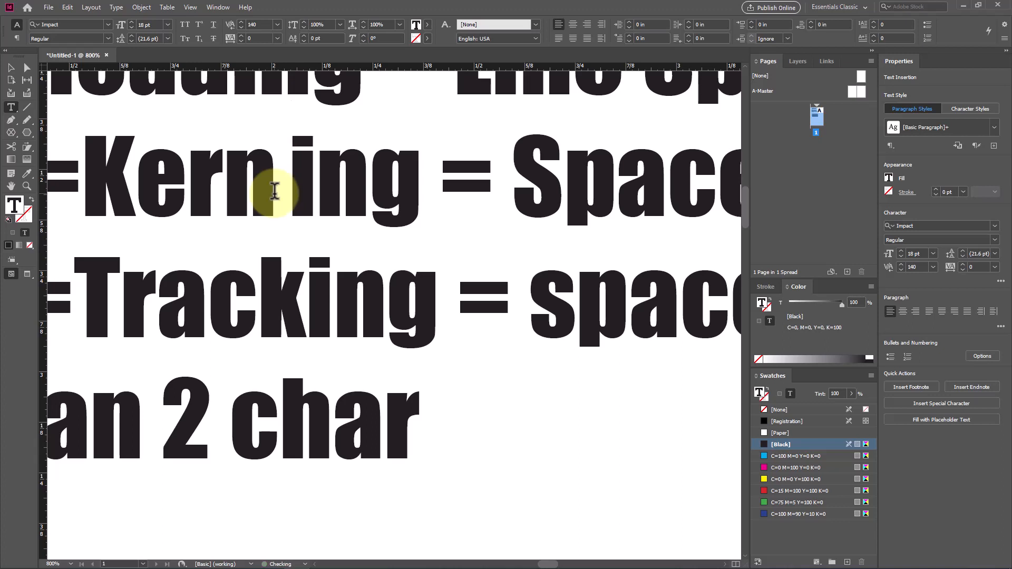
pyautogui.hotkey('alt', 'Right')
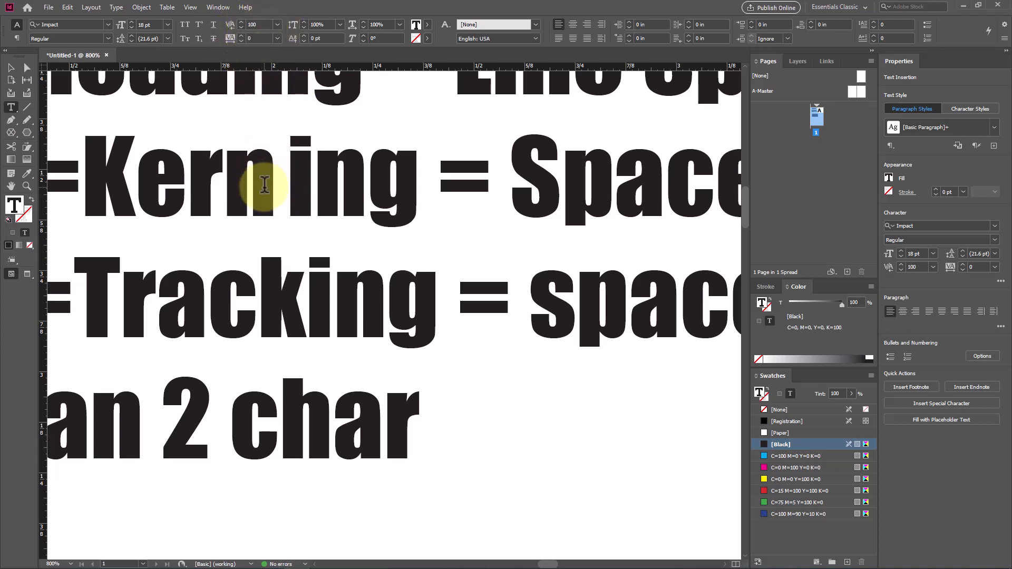
pyautogui.hotkey('alt', 'Left')
pyautogui.hotkey('alt', 'Left')
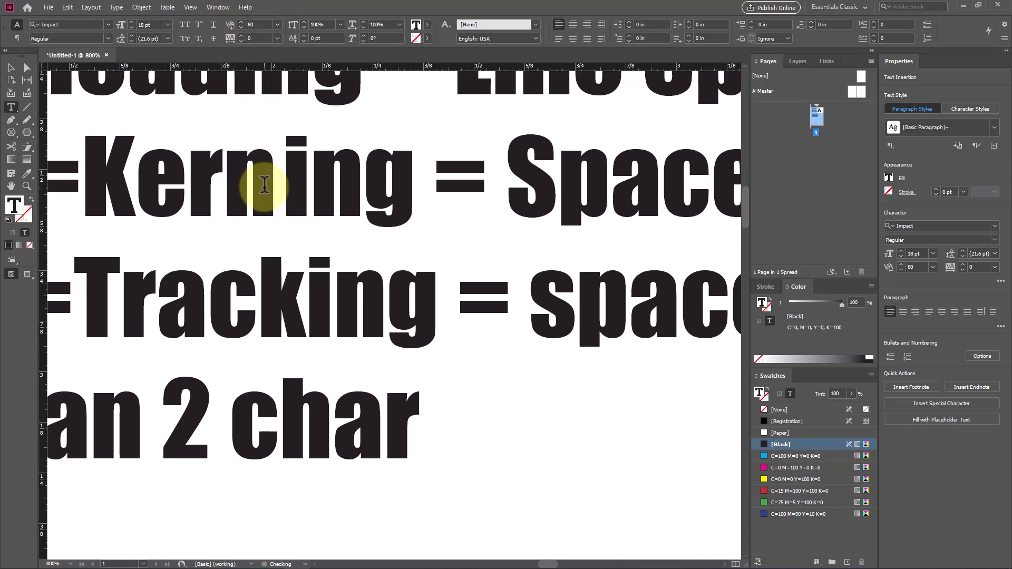
pyautogui.hotkey('alt', 'Left')
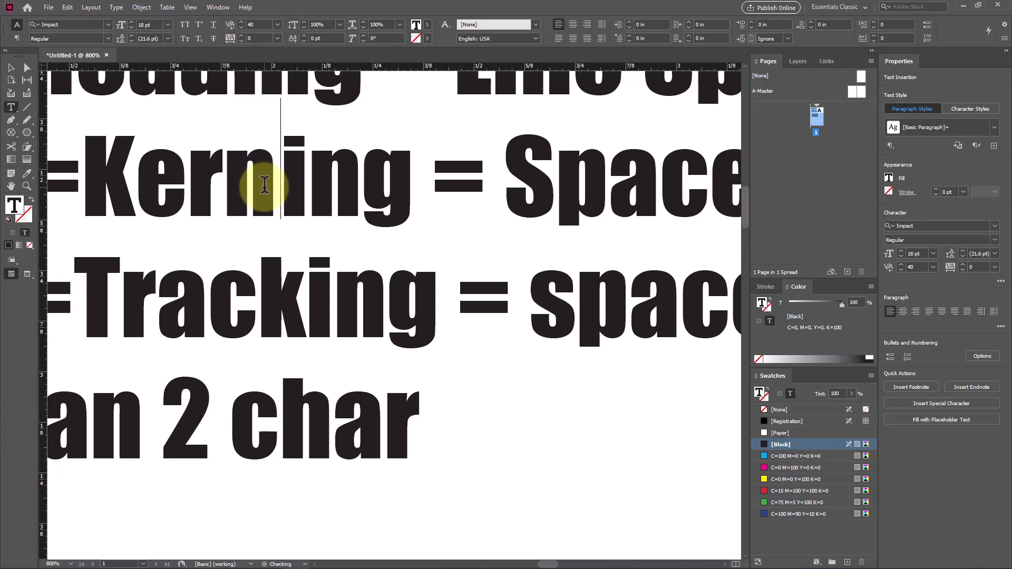
pyautogui.hotkey('alt', 'Left')
pyautogui.hotkey('alt', 'Left')
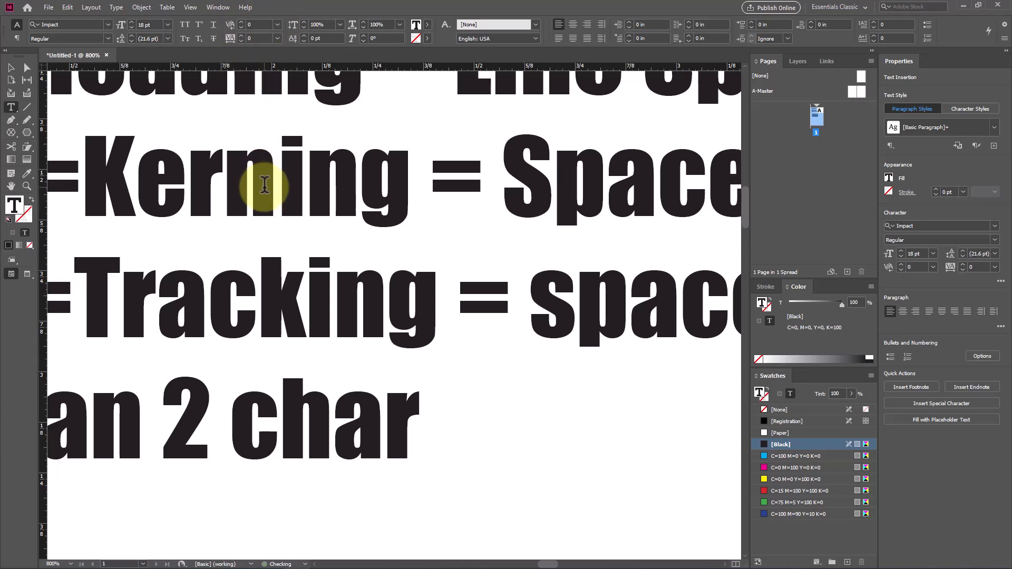
# Step: Widen the kerning between "n" and "i" in "Kerning" once more and bring it back to 0
pyautogui.hotkey('alt', 'Right')
pyautogui.hotkey('alt', 'Right')
pyautogui.hotkey('alt', 'Right')
pyautogui.hotkey('alt', 'Left')
pyautogui.hotkey('alt', 'Left')
pyautogui.hotkey('alt', 'Left')
pyautogui.hotkey('alt', 'Left')
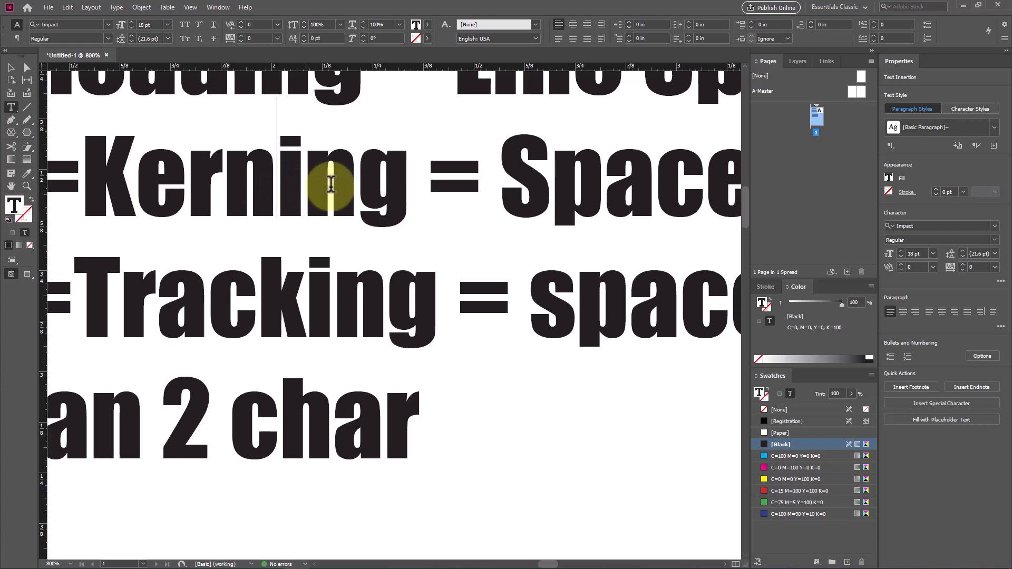
# Step: Select the word "Tracking" and increase its tracking to 120
pyautogui.doubleClick(216, 305)
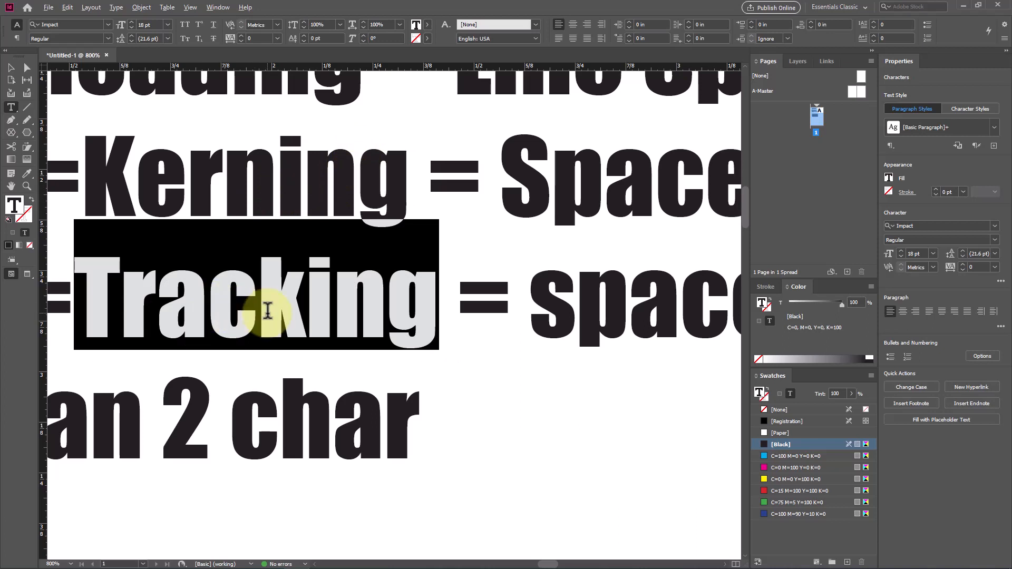
pyautogui.hotkey('alt', 'Right')
pyautogui.hotkey('alt', 'Right')
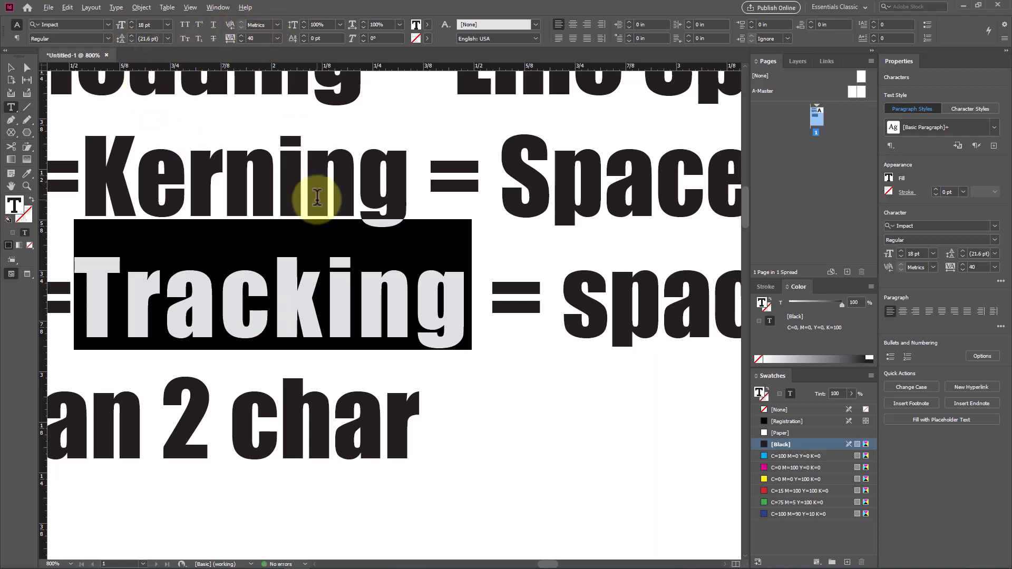
pyautogui.hotkey('alt', 'Right')
pyautogui.hotkey('alt', 'Right')
pyautogui.hotkey('alt', 'Right')
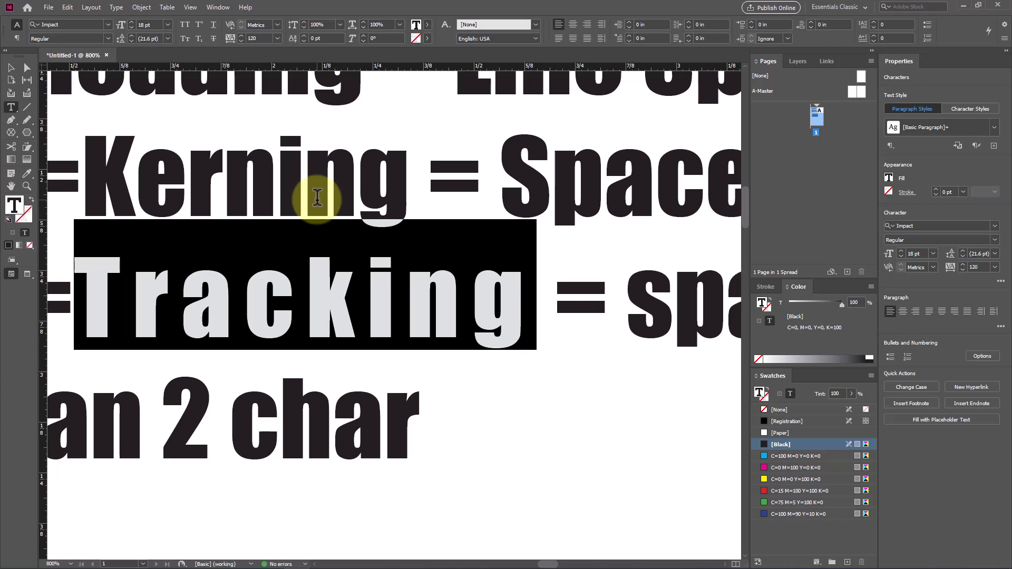
# Step: Tighten the tracking of the selected word "Tracking" to -20
pyautogui.hotkey('alt', 'Left')
pyautogui.hotkey('alt', 'Left')
pyautogui.hotkey('alt', 'Left')
pyautogui.hotkey('alt', 'Left')
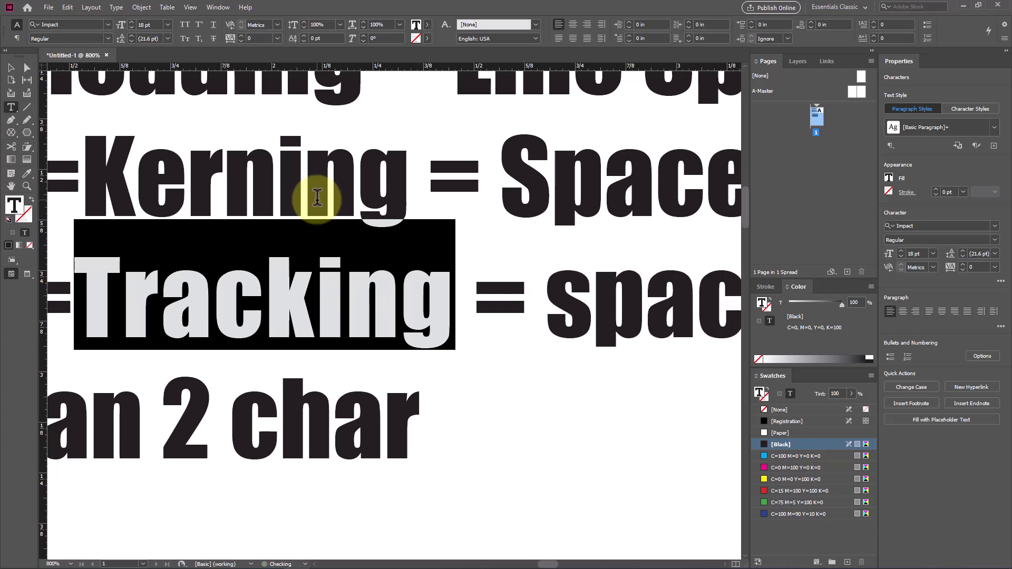
pyautogui.hotkey('alt', 'Right')
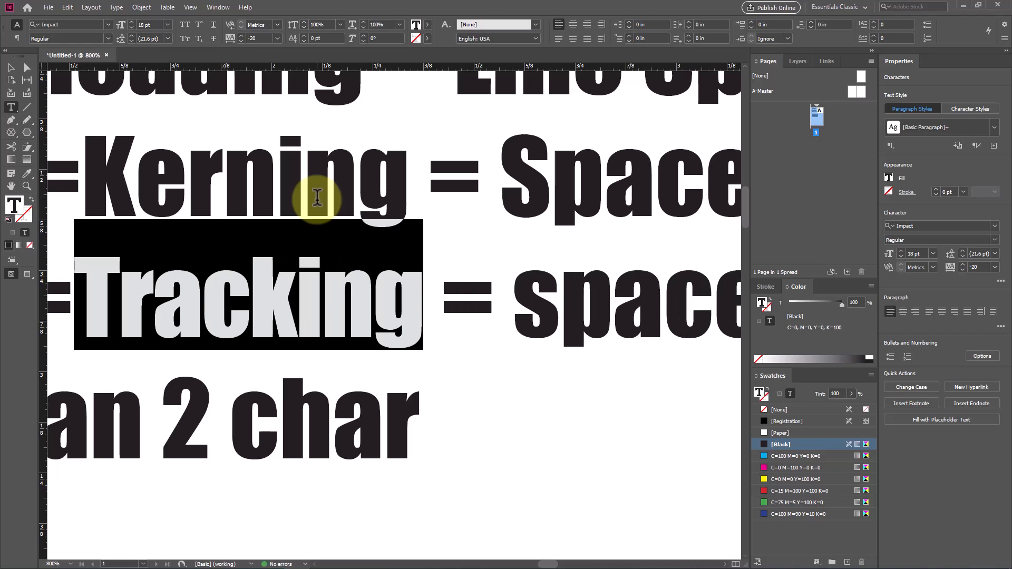
# Step: Move the LKT text frame slightly down below the heading frame, to about X 4.64 in, Y 2.85 in
pyautogui.scroll(3, 378, 322)
pyautogui.scroll(-1, 386, 257)
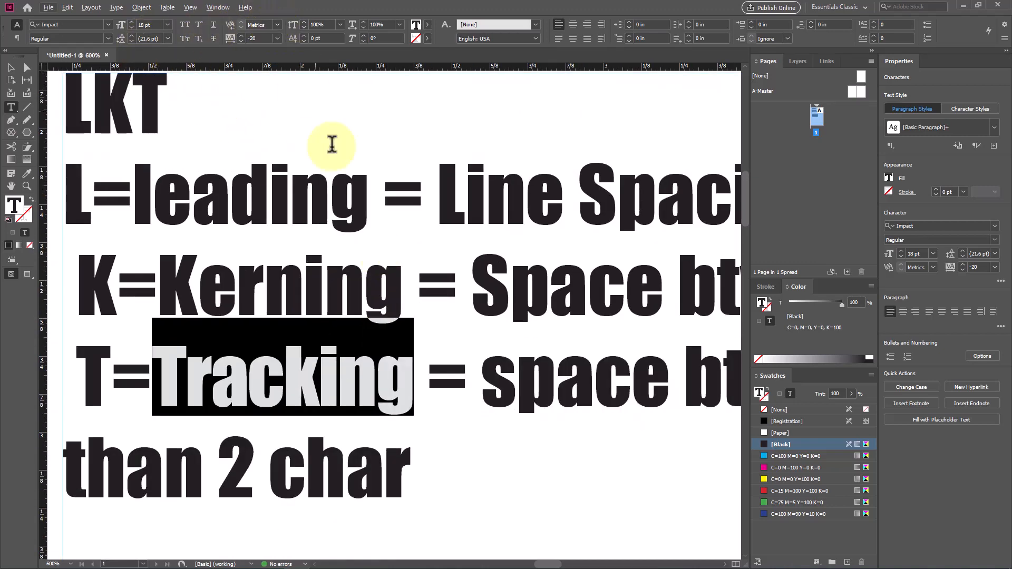
pyautogui.scroll(-1, 354, 260)
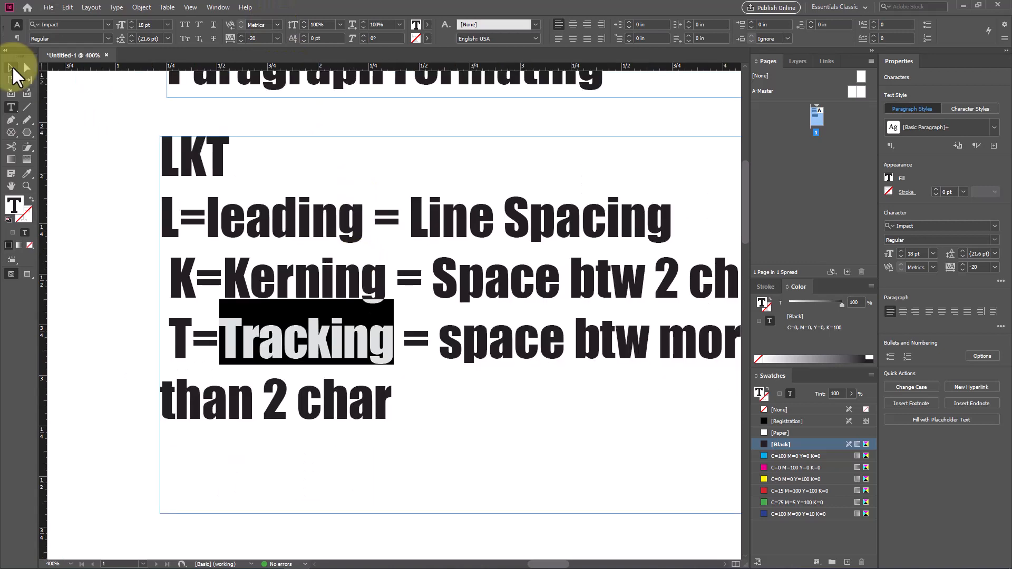
pyautogui.click(11, 68)
pyautogui.moveTo(217, 156); pyautogui.dragTo(210, 177)
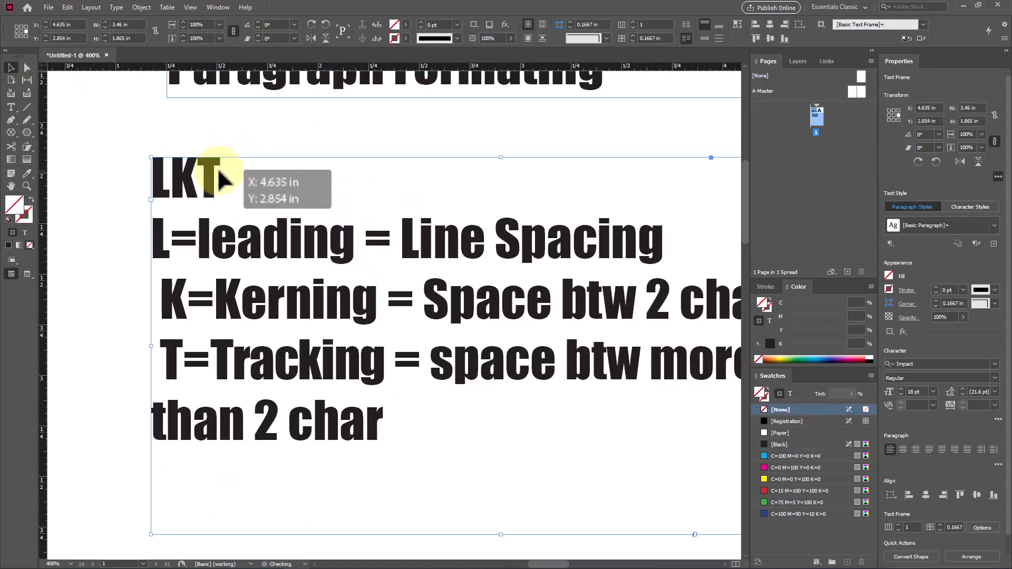
pyautogui.scroll(3, 354, 227)
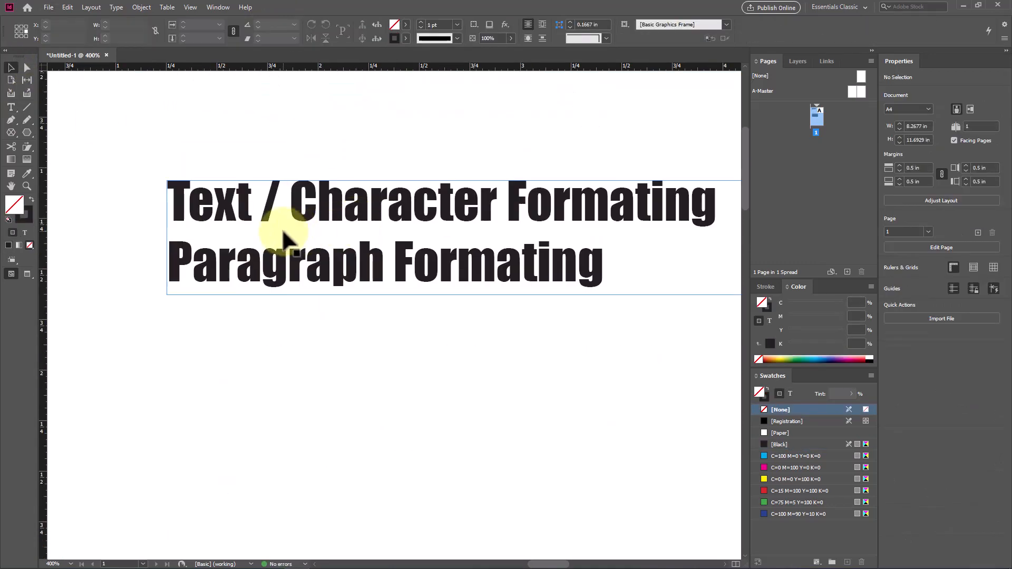
# Step: Select the heading line "Text / Character Formating", apply All Caps to it, and turn All Caps off again
pyautogui.scroll(1, 284, 232)
pyautogui.moveTo(286, 232); pyautogui.dragTo(288, 192)
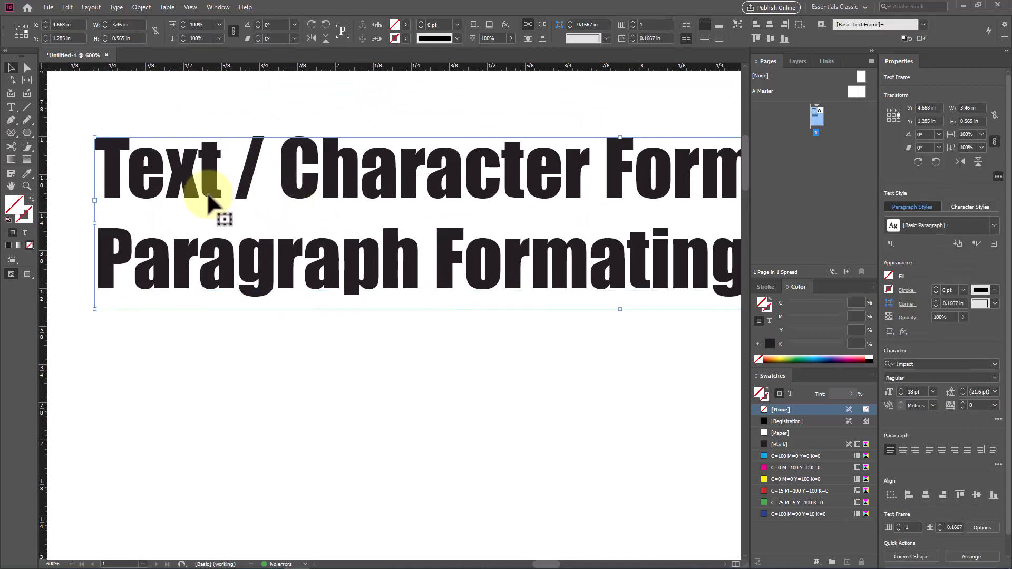
pyautogui.doubleClick(116, 172)
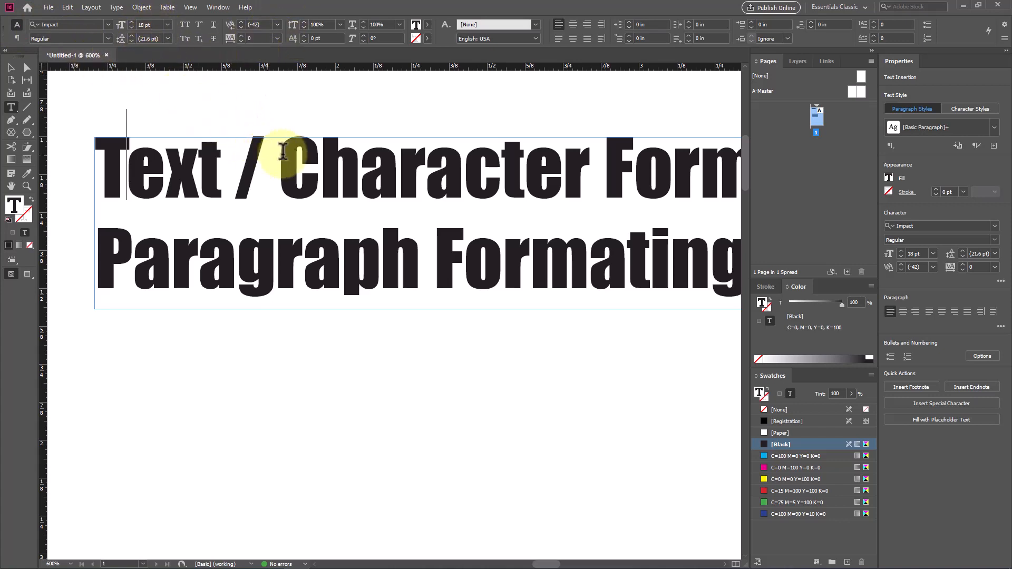
pyautogui.tripleClick(167, 165)
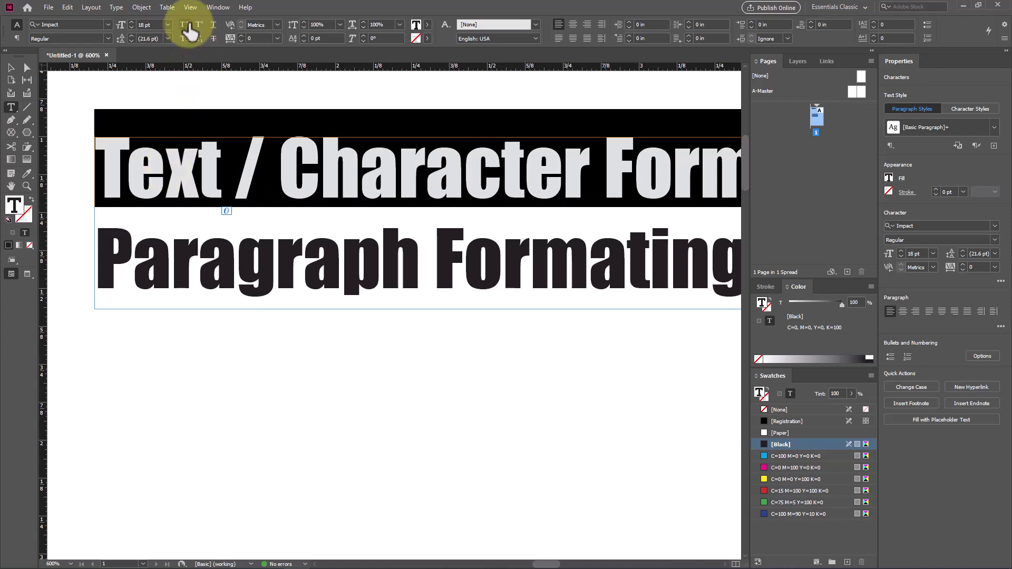
pyautogui.click(184, 25)
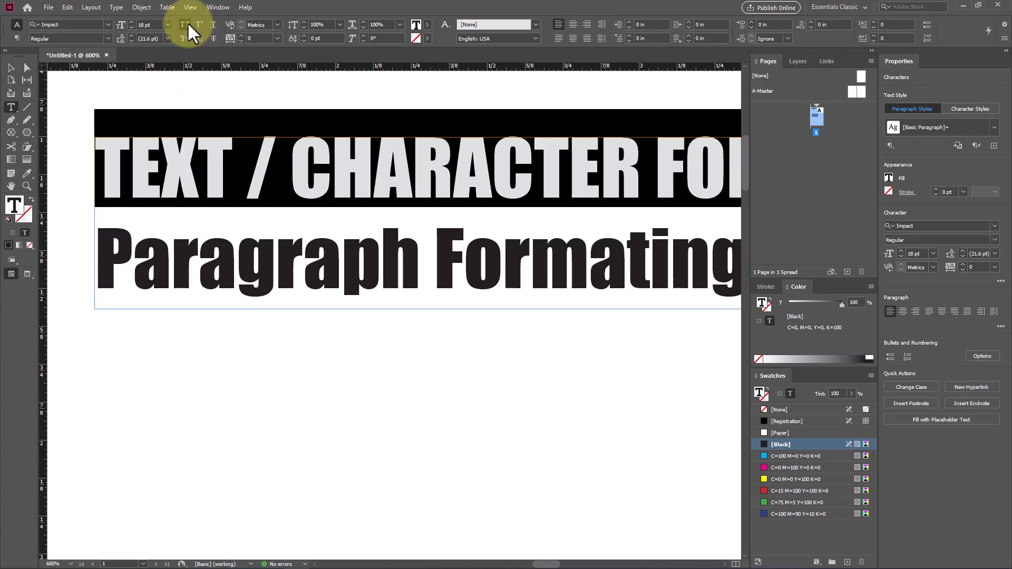
pyautogui.click(187, 23)
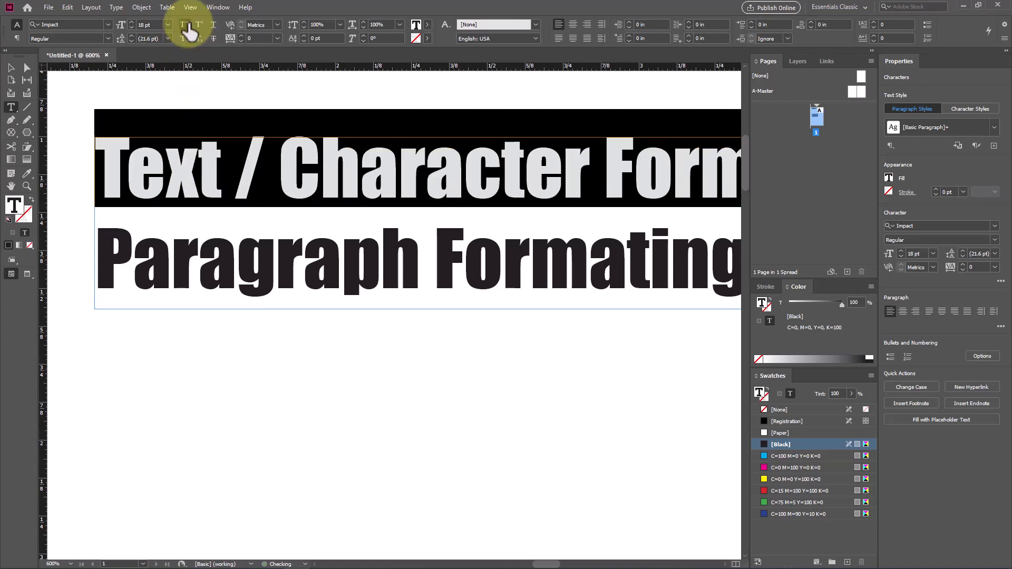
# Step: Apply Small Caps to the "Text / Character Formating" line and remove it, then switch All Caps on and off once more
pyautogui.click(185, 39)
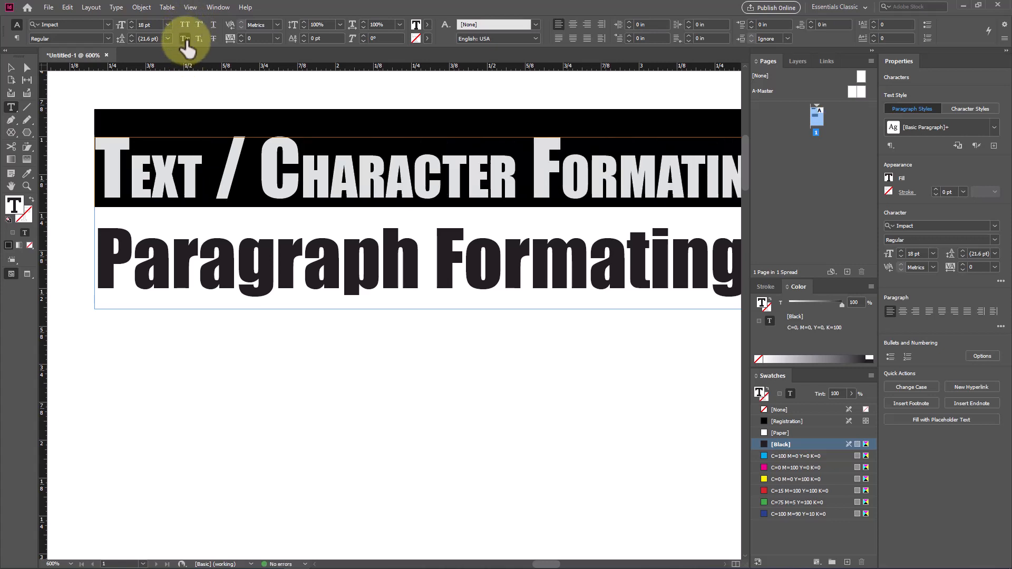
pyautogui.click(129, 168)
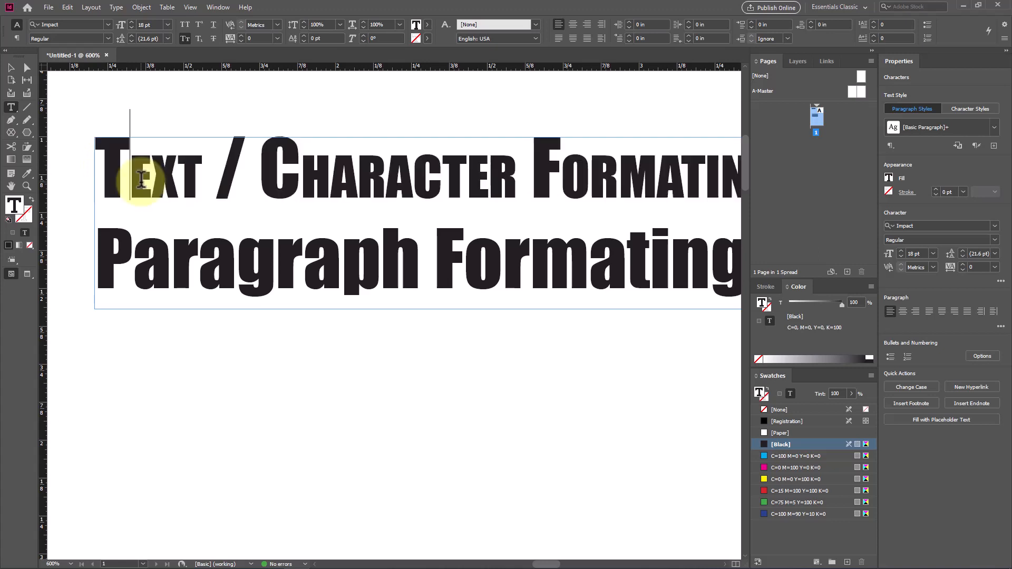
pyautogui.moveTo(140, 173); pyautogui.dragTo(200, 170)
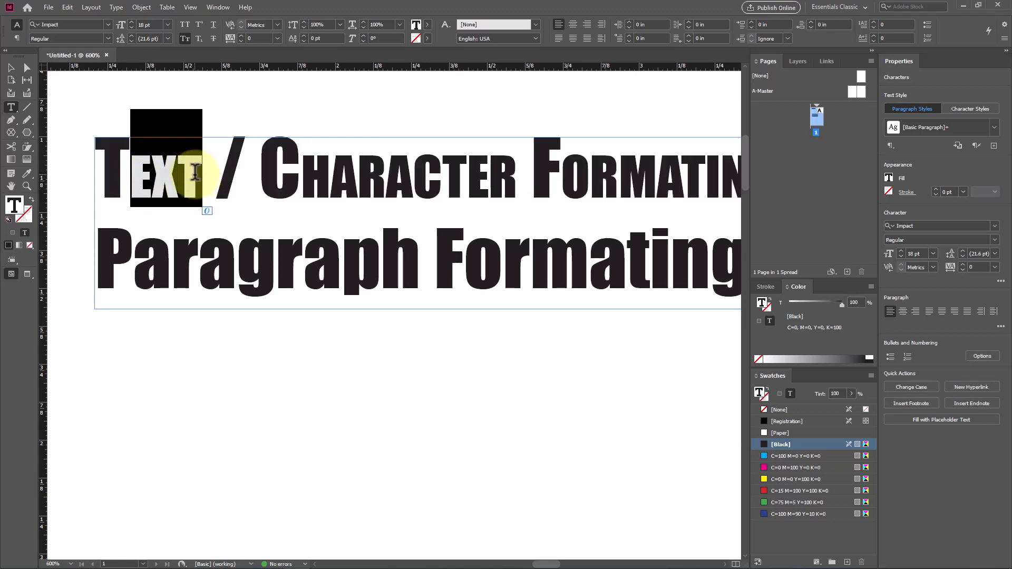
pyautogui.tripleClick(142, 174)
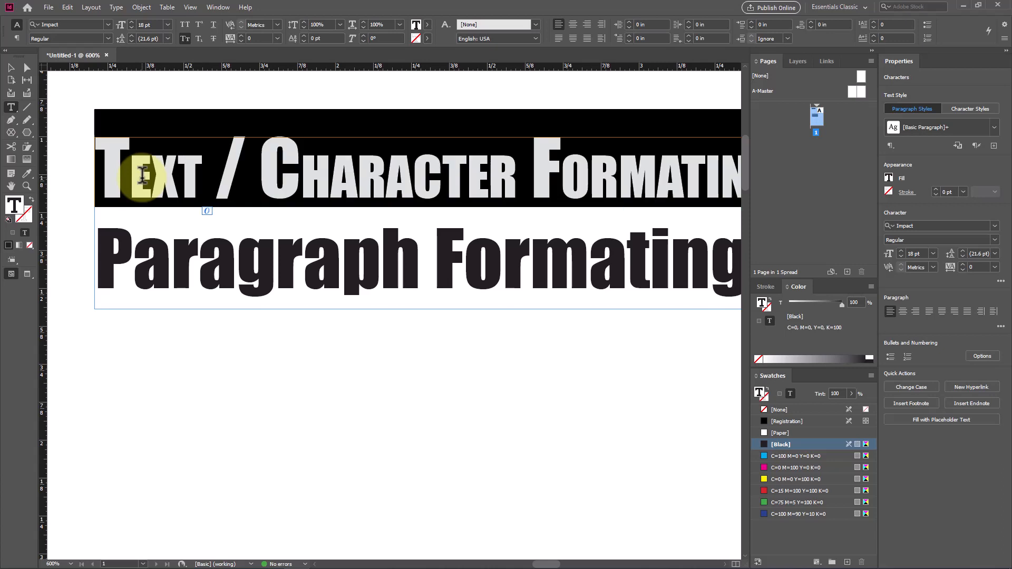
pyautogui.click(184, 38)
pyautogui.click(184, 25)
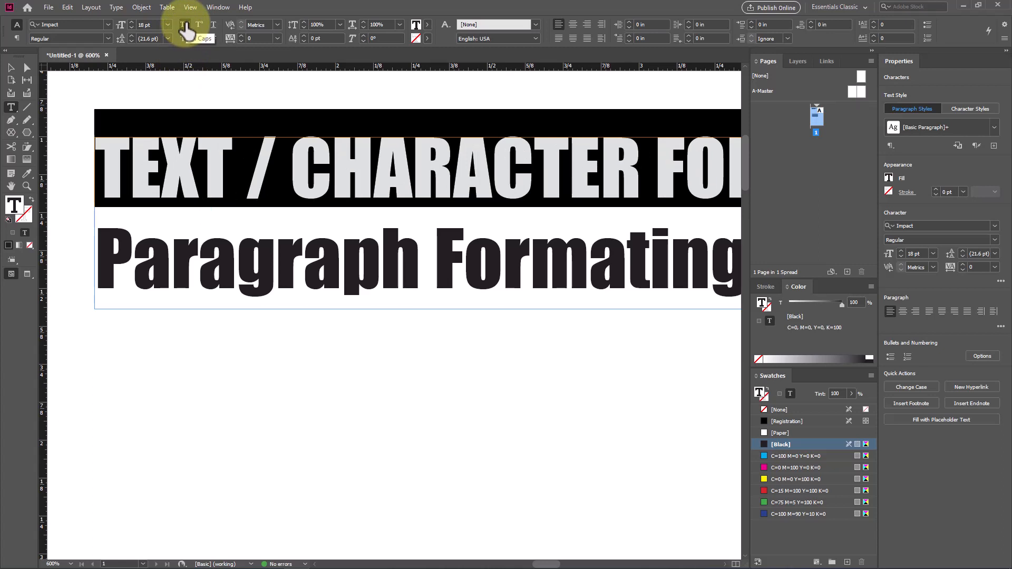
pyautogui.click(184, 24)
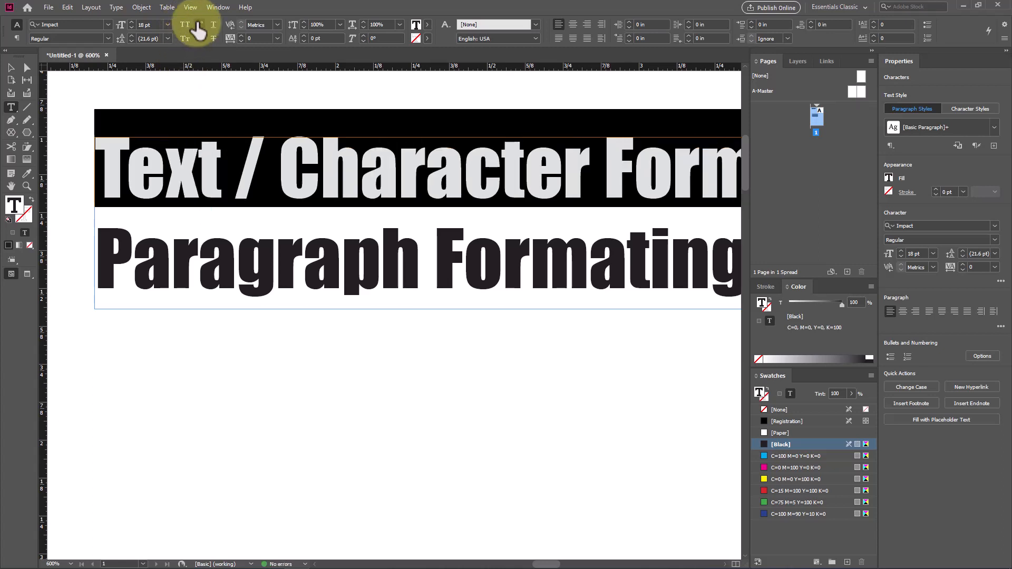
# Step: Replace the word "Text" at the start of the heading with "H2o"
pyautogui.click(112, 160)
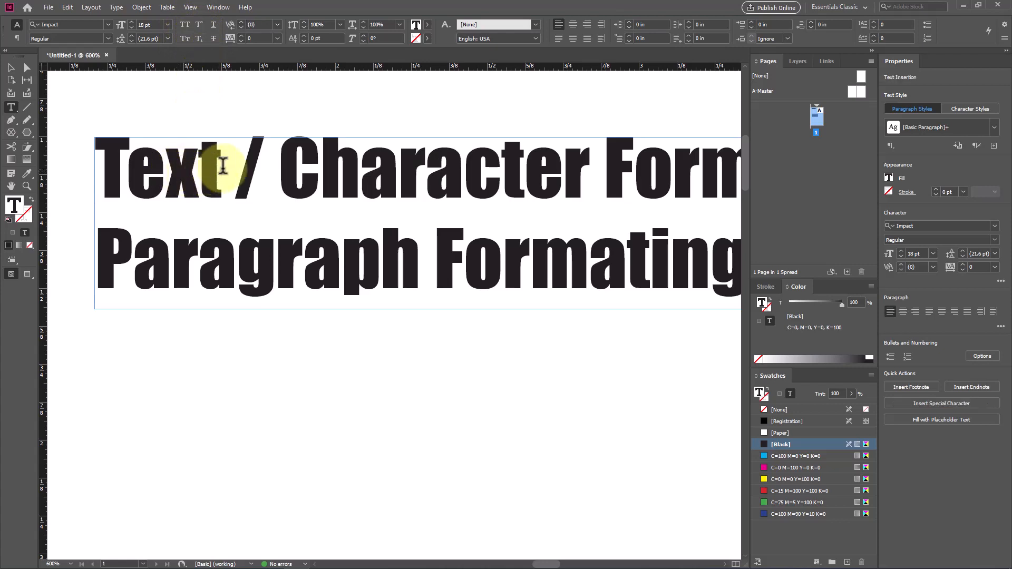
pyautogui.moveTo(221, 160); pyautogui.dragTo(113, 156)
pyautogui.doubleClick(151, 166)
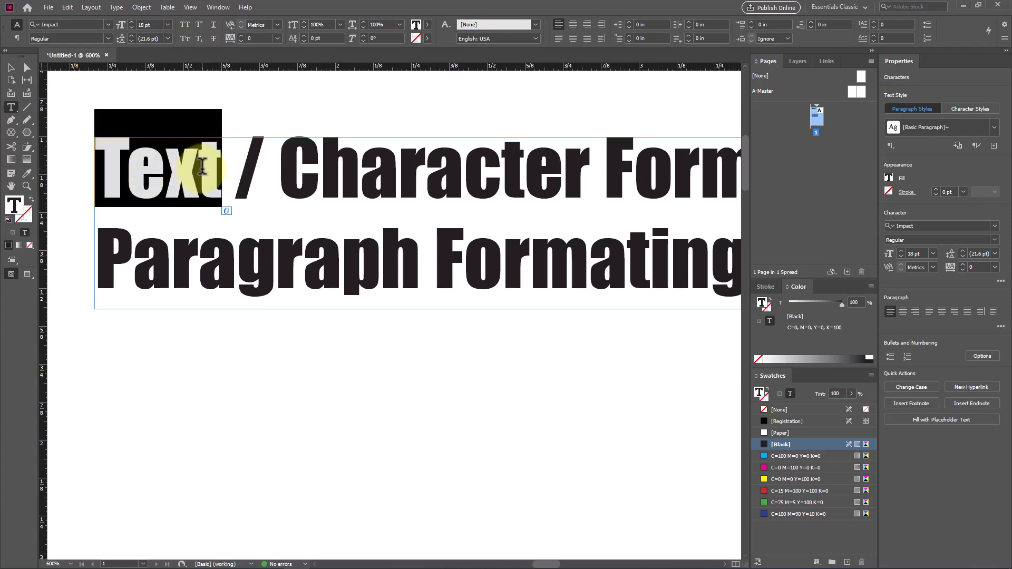
pyautogui.write('H20')
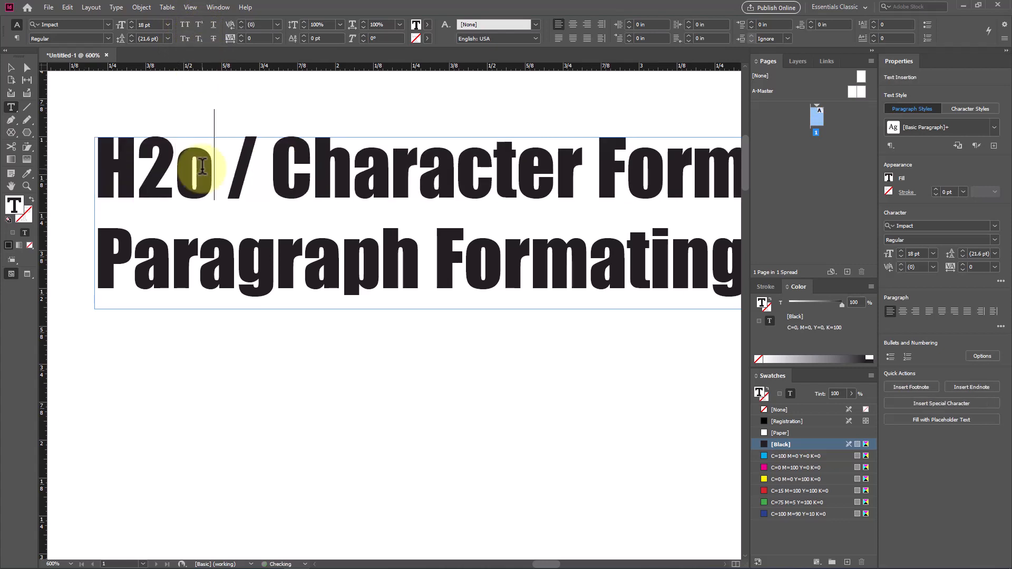
pyautogui.press('BackSpace')
pyautogui.write(')')
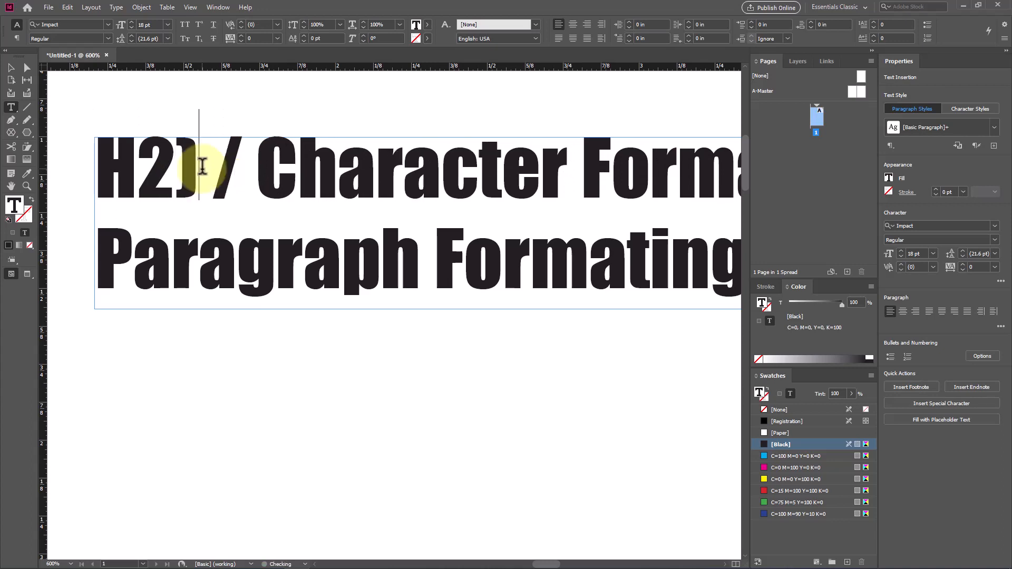
pyautogui.press('BackSpace')
pyautogui.write('0')
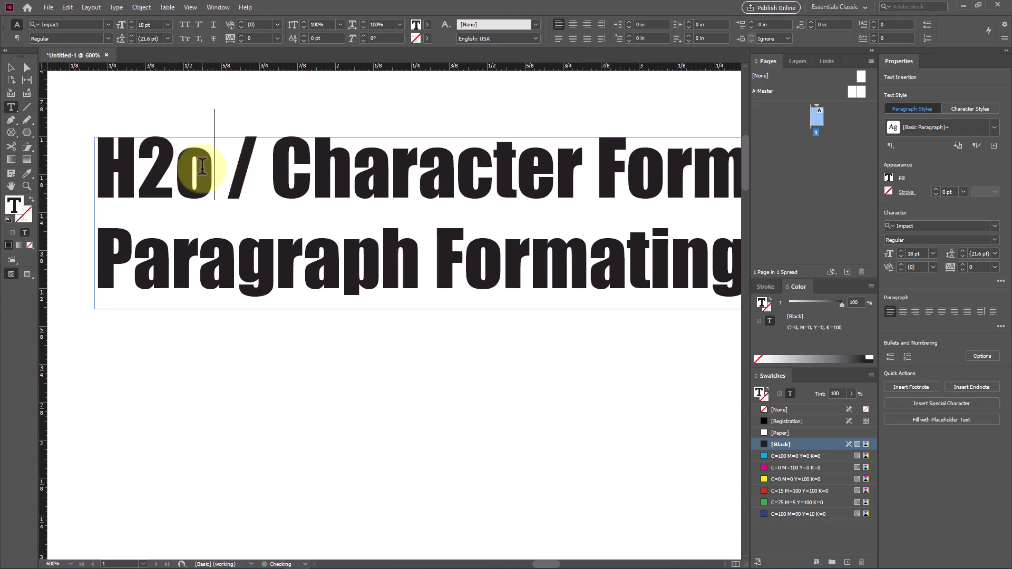
# Step: Break the line after "H2o" and enter "a2+b2" at the start of the new line, before "/ Character Formating"
pyautogui.press('Return')
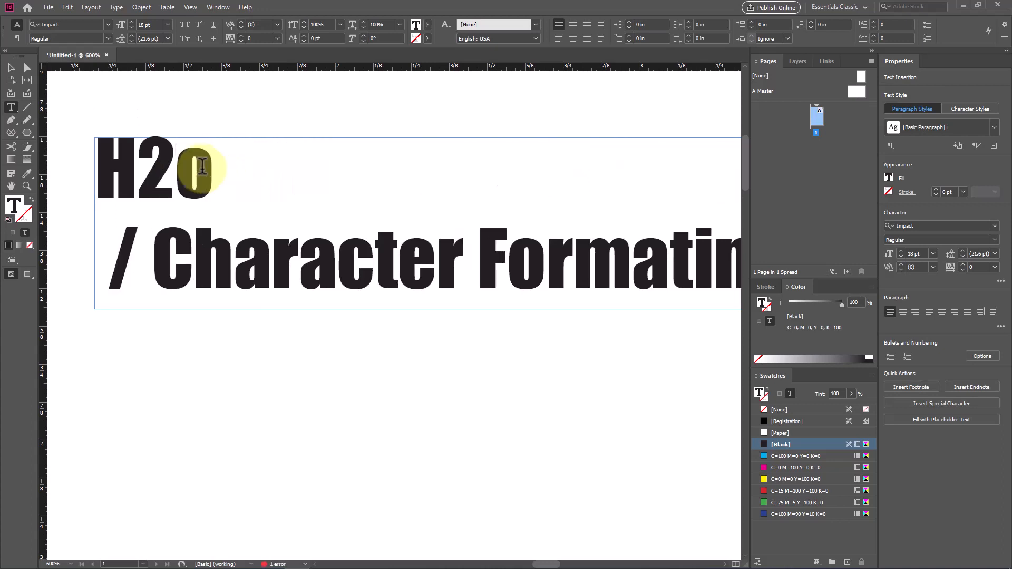
pyautogui.write('a2 ')
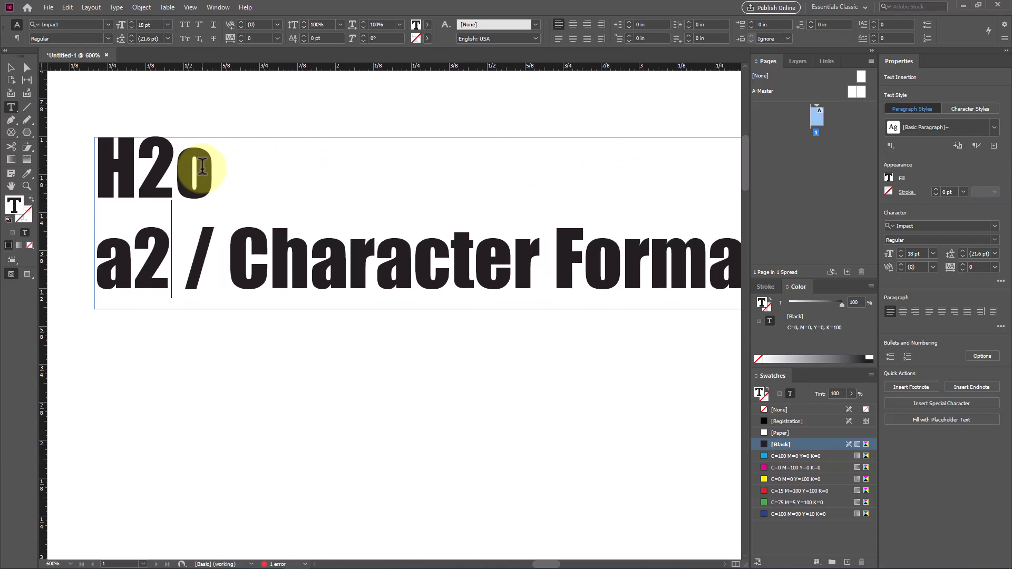
pyautogui.write('+b')
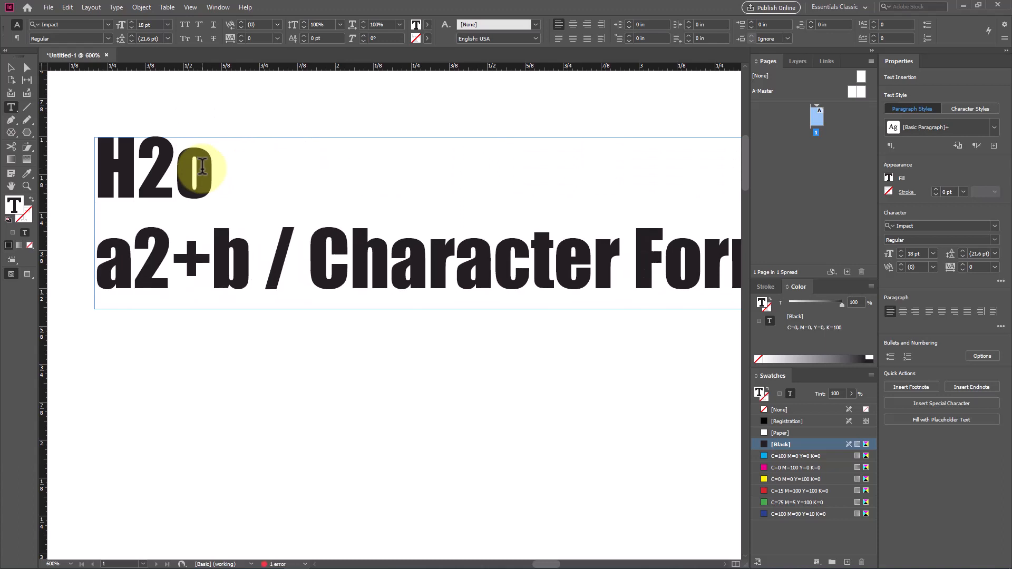
pyautogui.write('2')
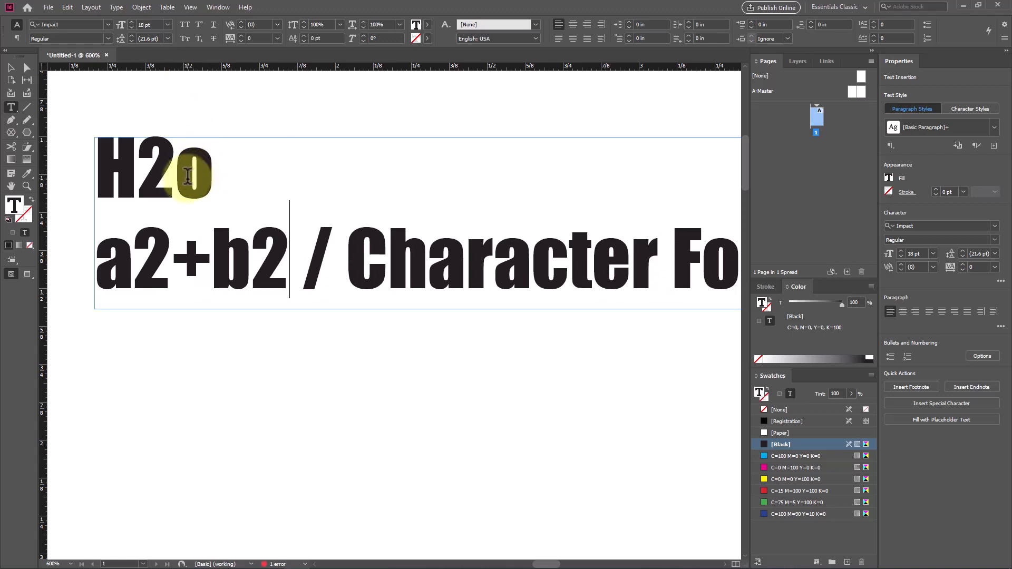
# Step: Make the 2 in "H2o" a subscript and the 2 after "a" in "a2+b2" a superscript
pyautogui.moveTo(177, 171); pyautogui.dragTo(138, 170)
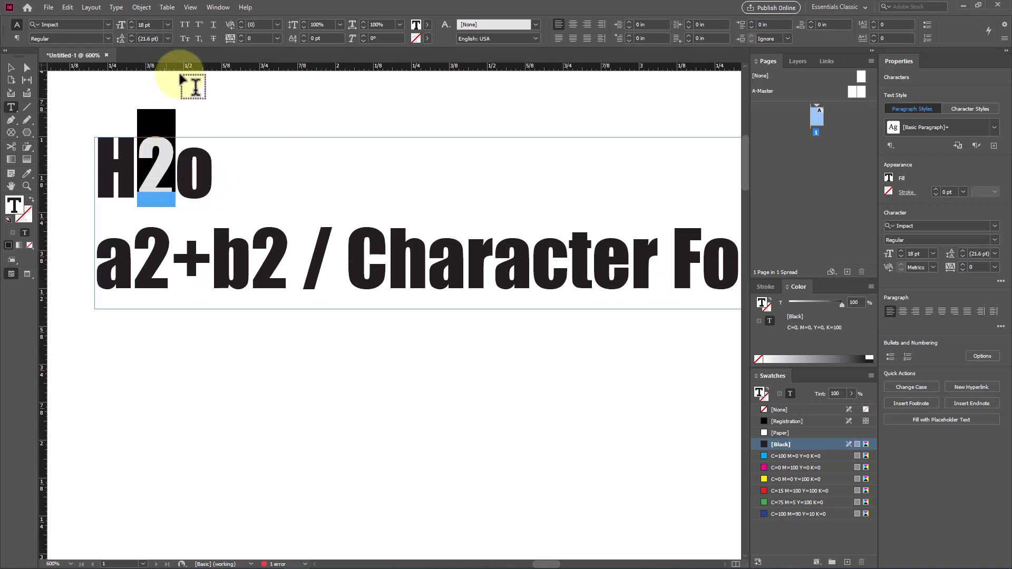
pyautogui.click(198, 39)
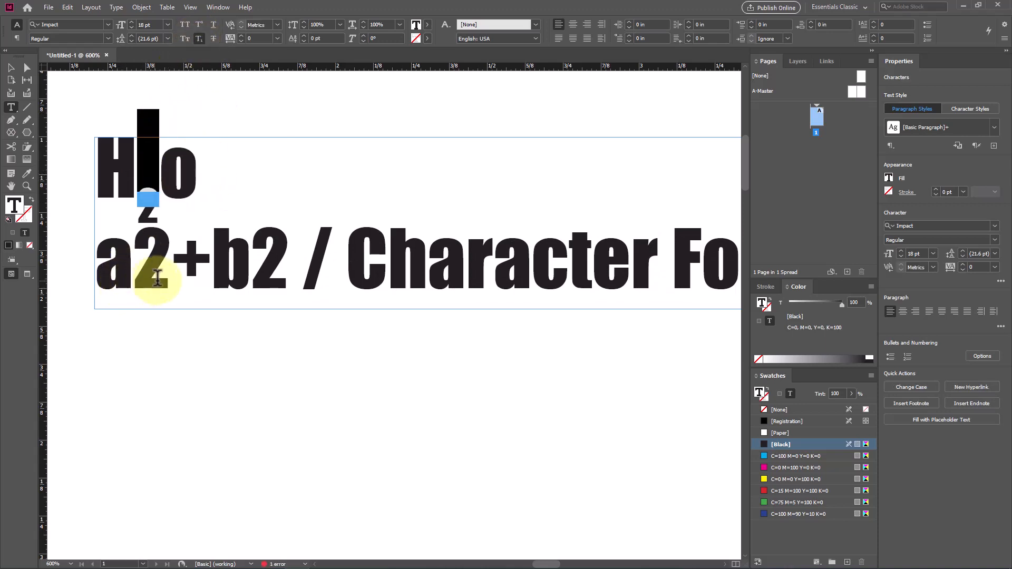
pyautogui.moveTo(171, 277); pyautogui.dragTo(149, 277)
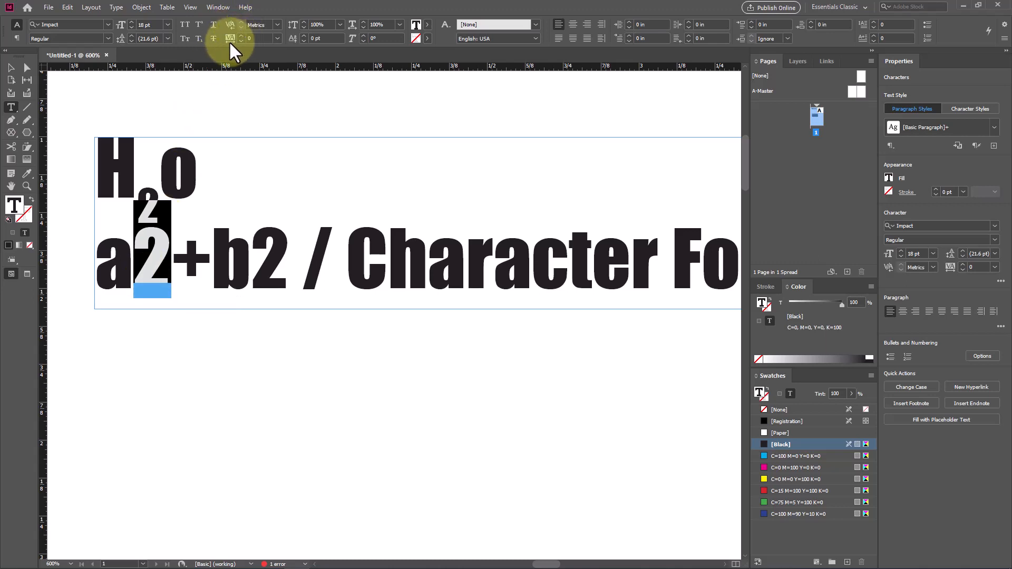
pyautogui.click(199, 25)
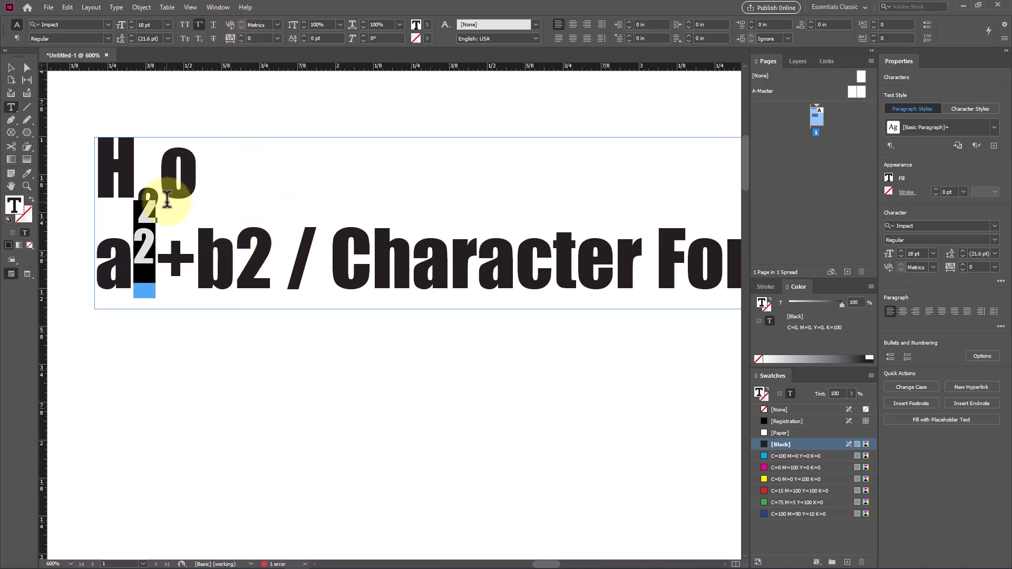
pyautogui.click(136, 203)
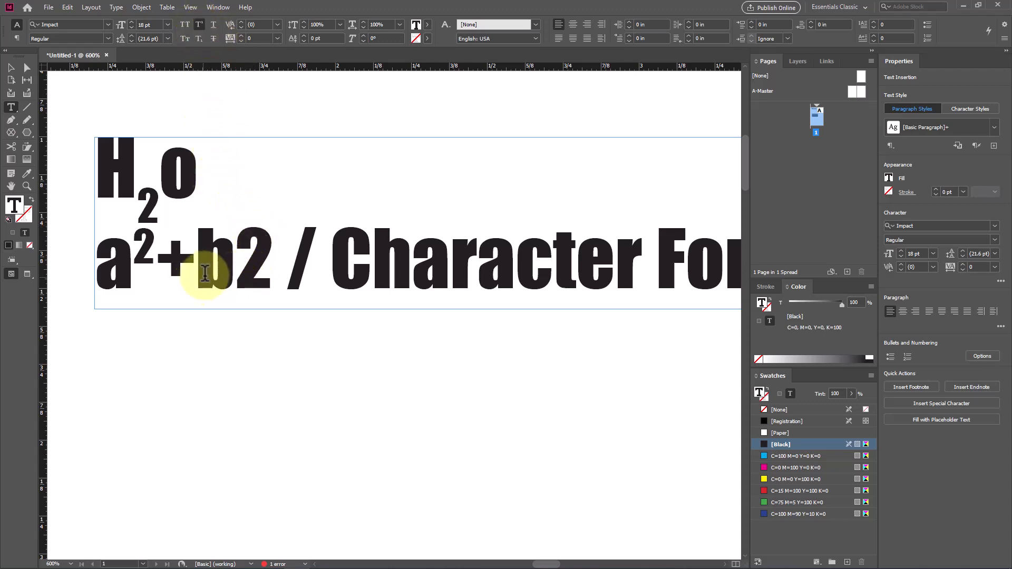
# Step: Apply Underline and Strikethrough to the characters "/ Charac" in the second heading line
pyautogui.moveTo(297, 261); pyautogui.dragTo(552, 251)
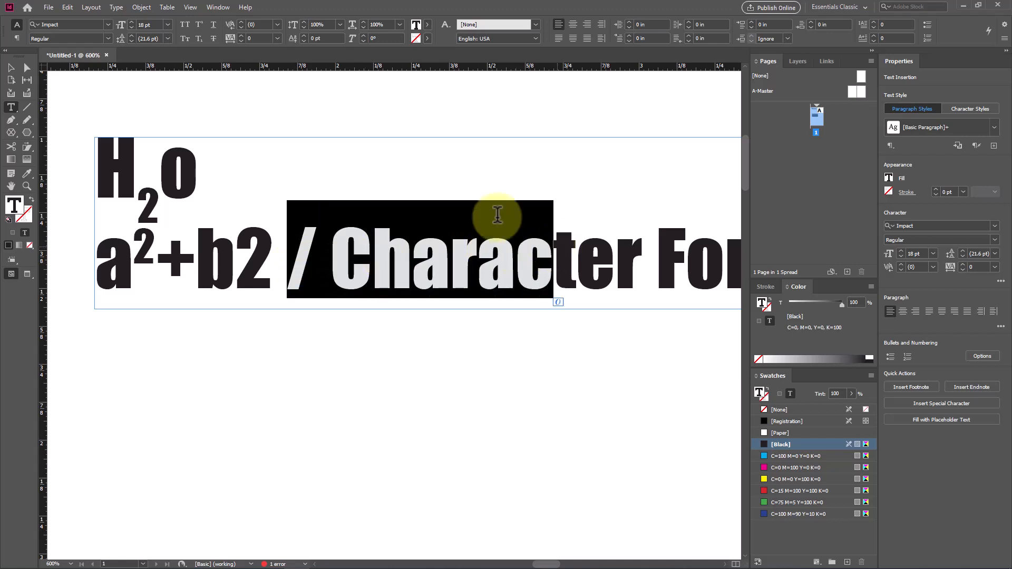
pyautogui.click(213, 24)
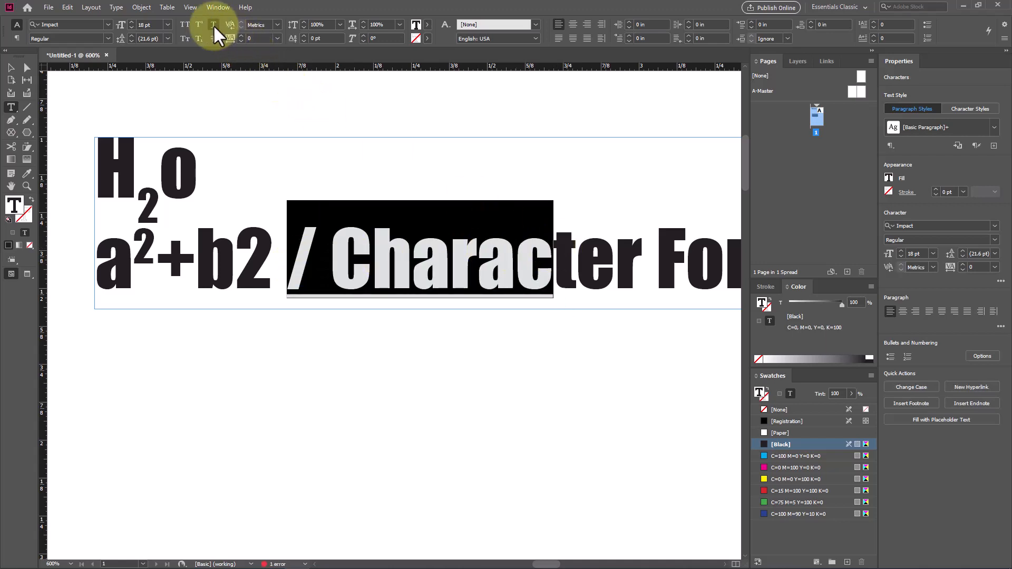
pyautogui.click(212, 38)
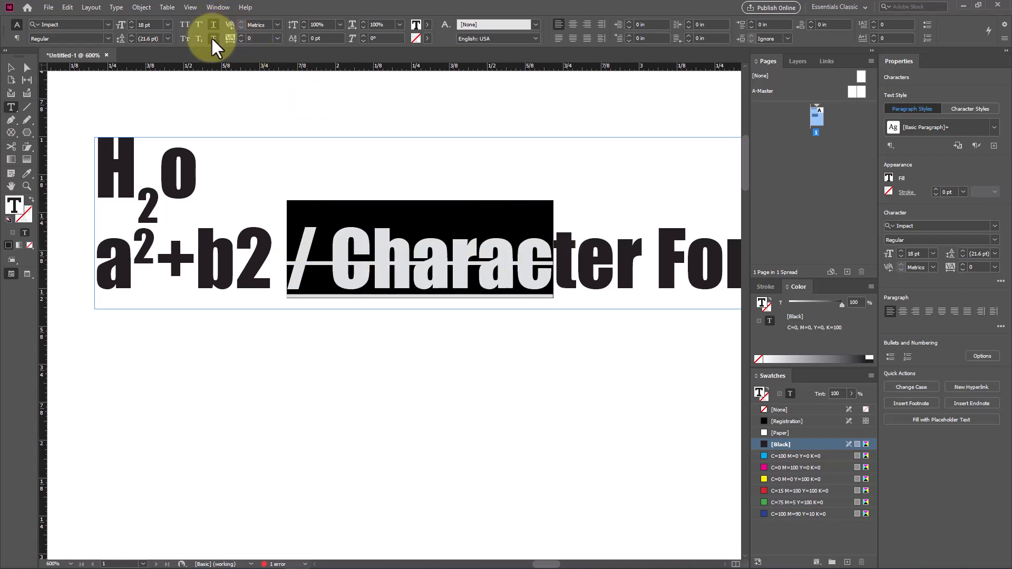
pyautogui.click(327, 266)
pyautogui.moveTo(289, 254); pyautogui.dragTo(535, 253)
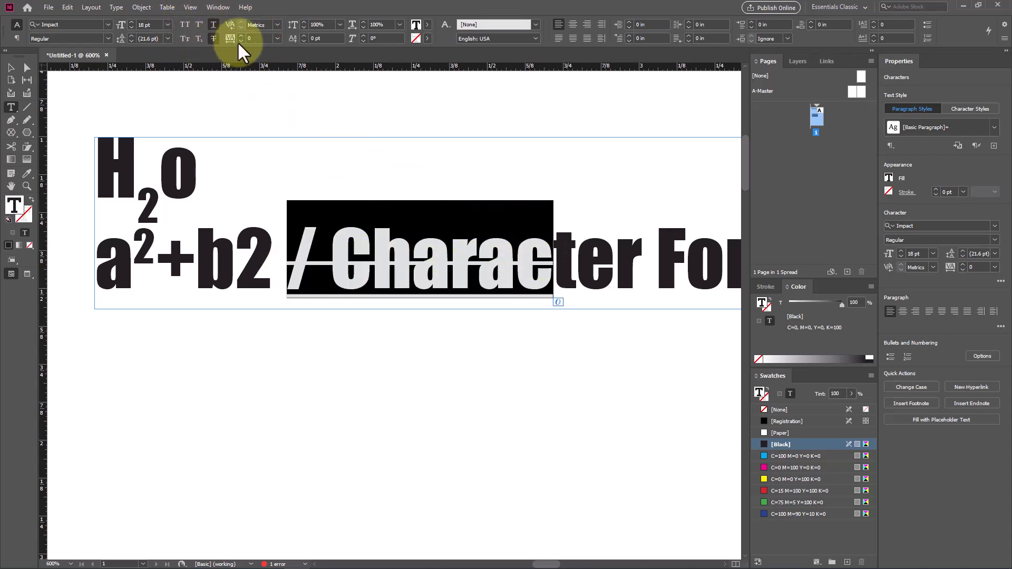
# Step: Extend the heading text frame downward to a height of about 1.29 in so the overset third line fits
pyautogui.click(12, 67)
pyautogui.scroll(-2, 350, 266)
pyautogui.scroll(-4, 337, 264)
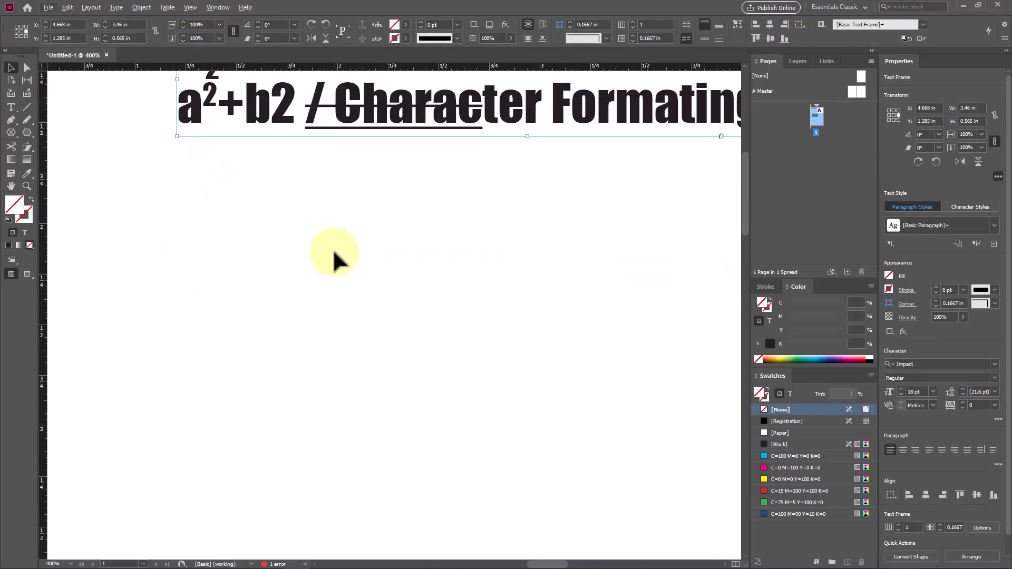
pyautogui.scroll(3, 334, 262)
pyautogui.scroll(-1, 335, 258)
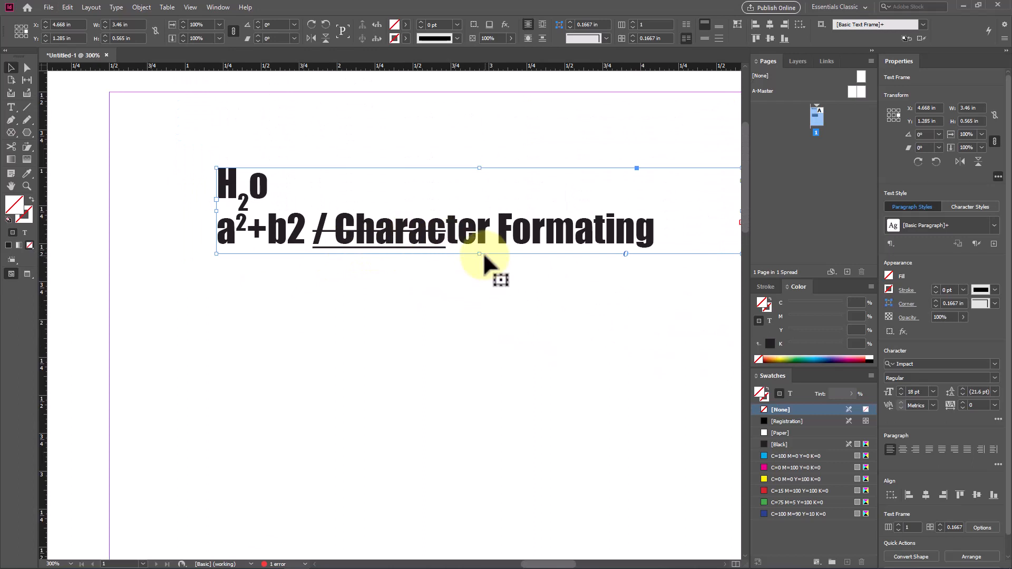
pyautogui.moveTo(481, 253); pyautogui.dragTo(485, 365)
# Step: Select the word "Formating" in the "Paragraph Formating" line and set its vertical scale to 90%
pyautogui.scroll(3, 402, 274)
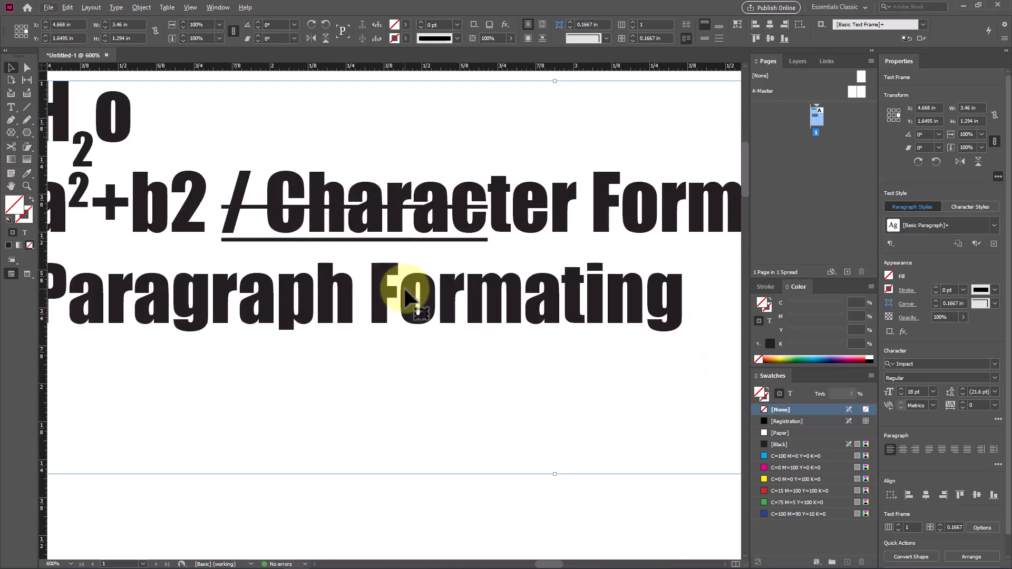
pyautogui.doubleClick(404, 288)
pyautogui.moveTo(371, 288); pyautogui.dragTo(691, 290)
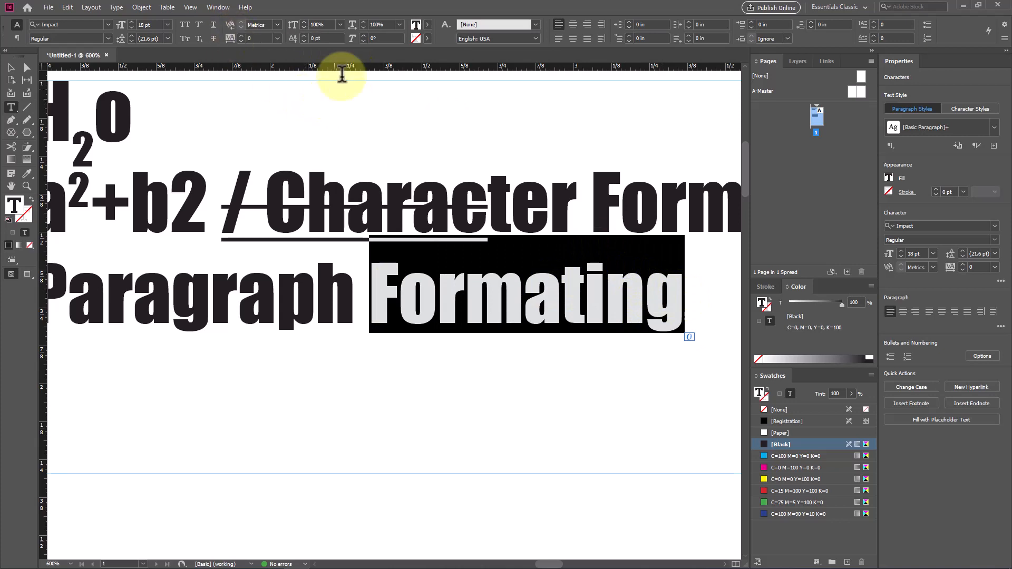
pyautogui.click(339, 24)
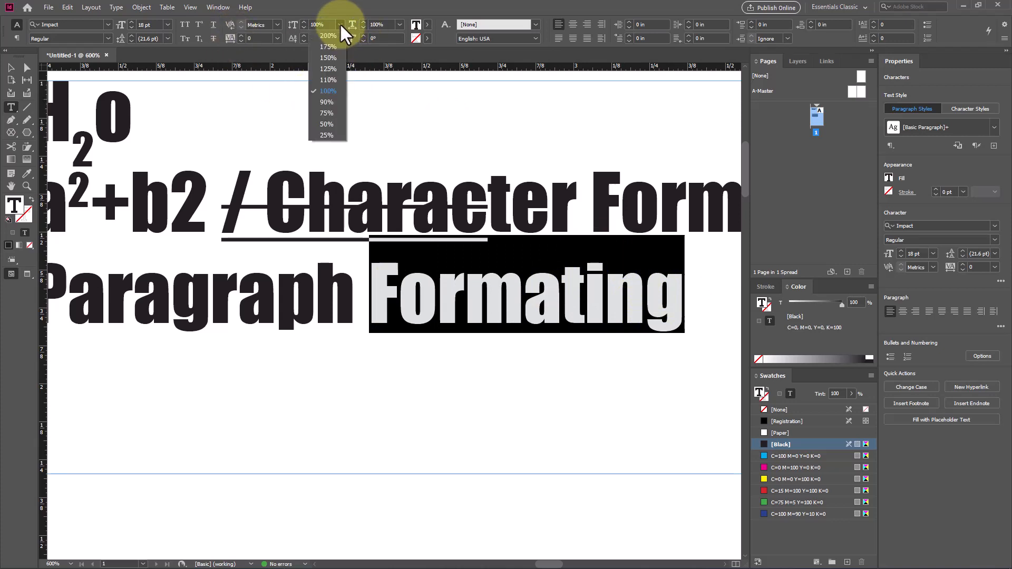
pyautogui.click(335, 102)
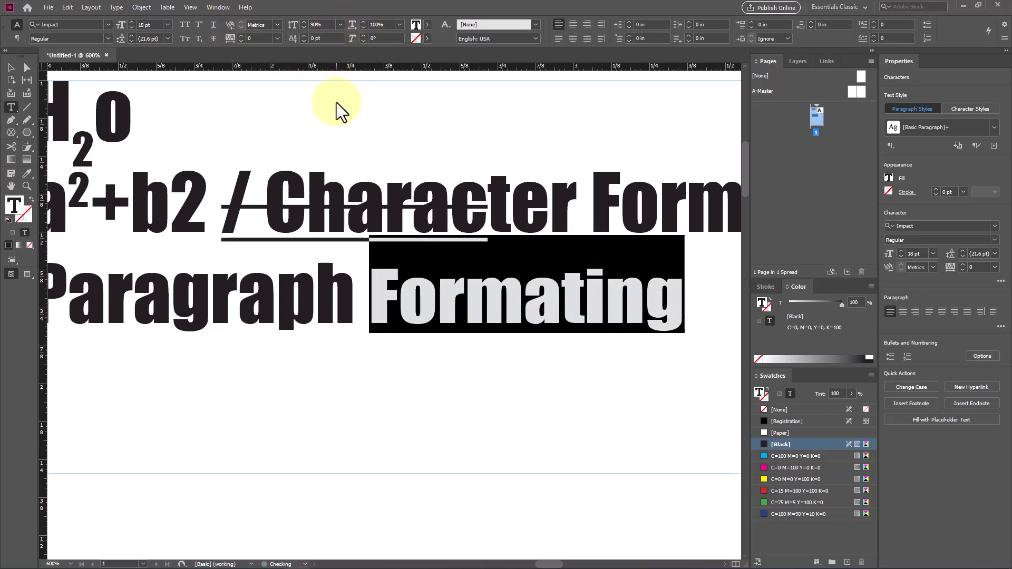
# Step: Set the vertical scale of the word "Formating" in the third line to 50% and its horizontal scale to 25%
pyautogui.click(339, 25)
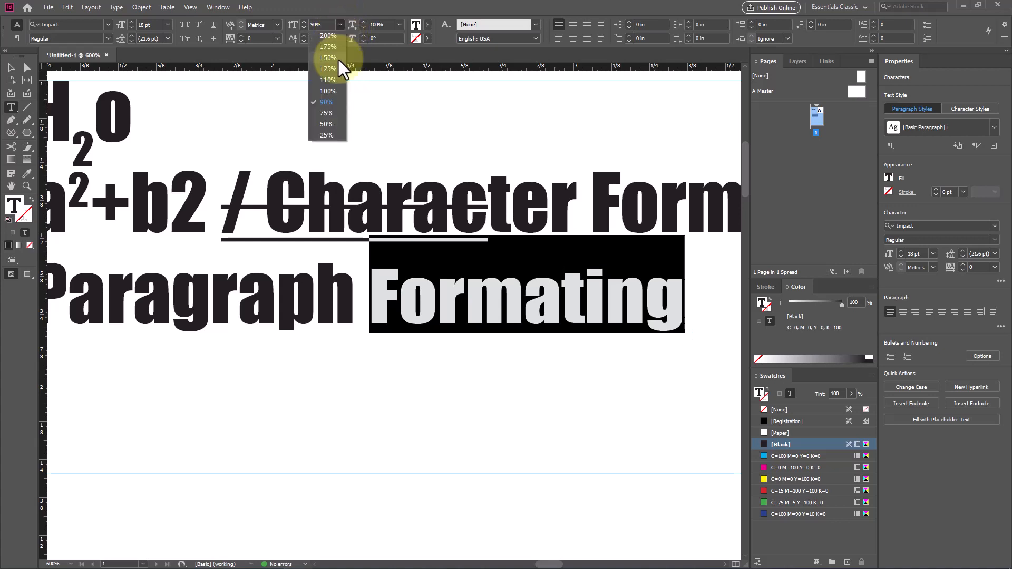
pyautogui.click(334, 128)
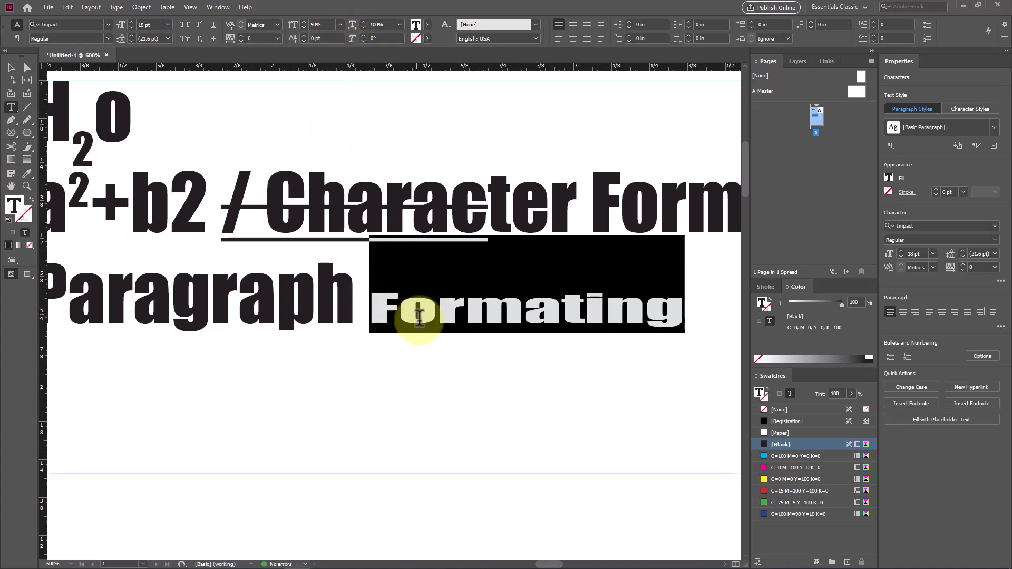
pyautogui.click(399, 24)
pyautogui.click(392, 114)
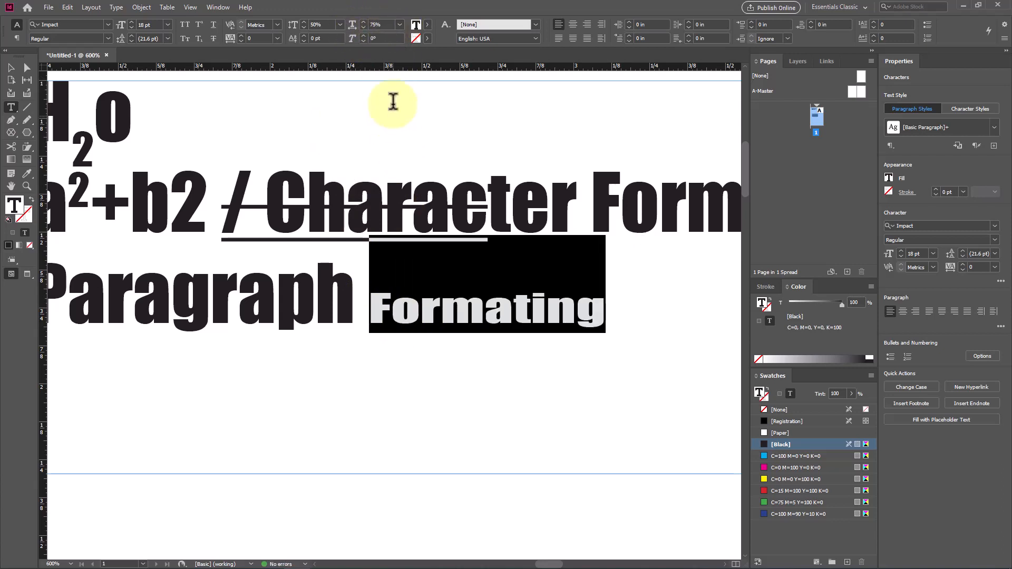
pyautogui.click(399, 23)
pyautogui.click(387, 135)
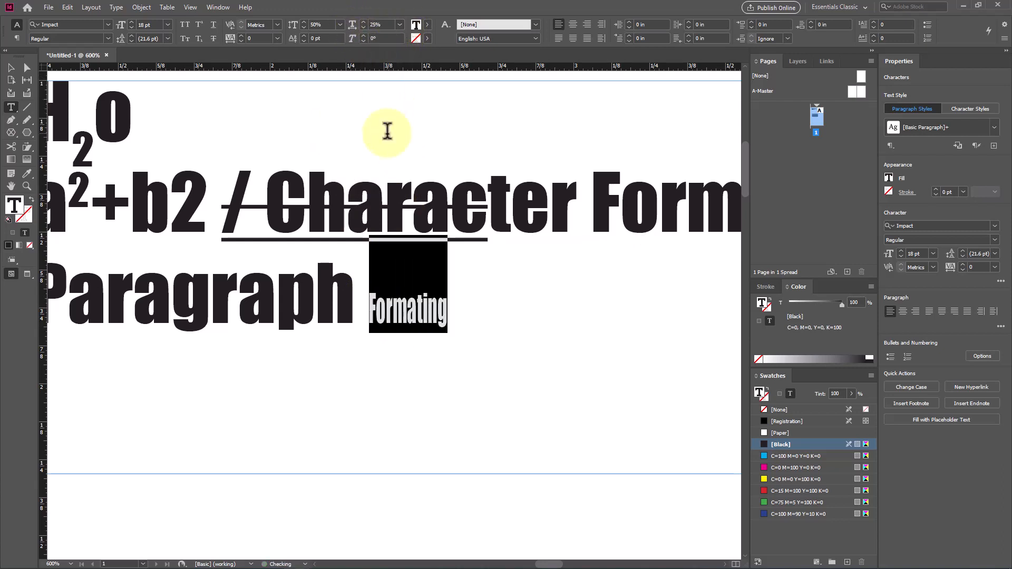
pyautogui.click(409, 317)
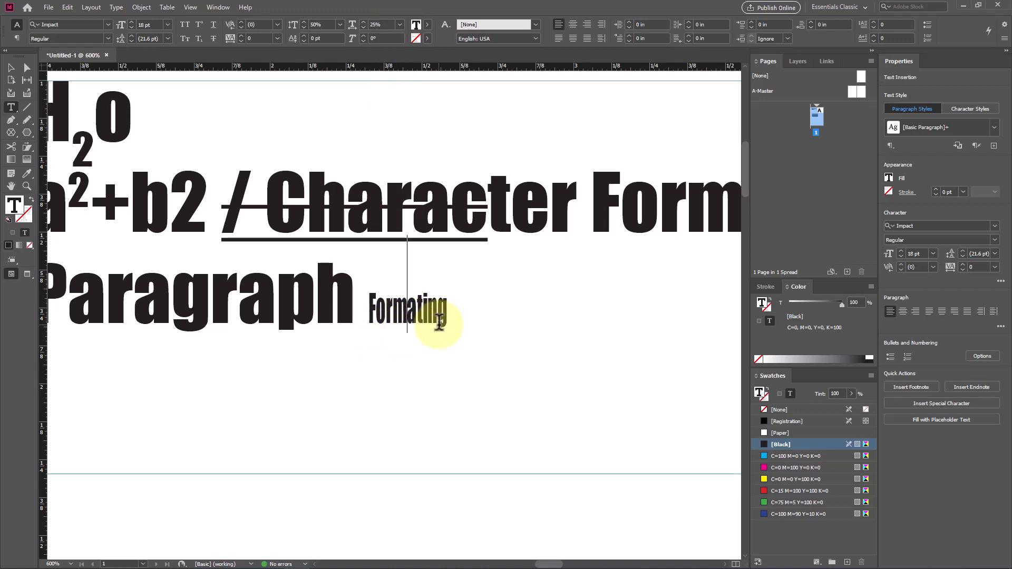
# Step: Fill the word "Character" in the second line with the yellow swatch C=0 M=0 Y=100 K=0
pyautogui.doubleClick(396, 216)
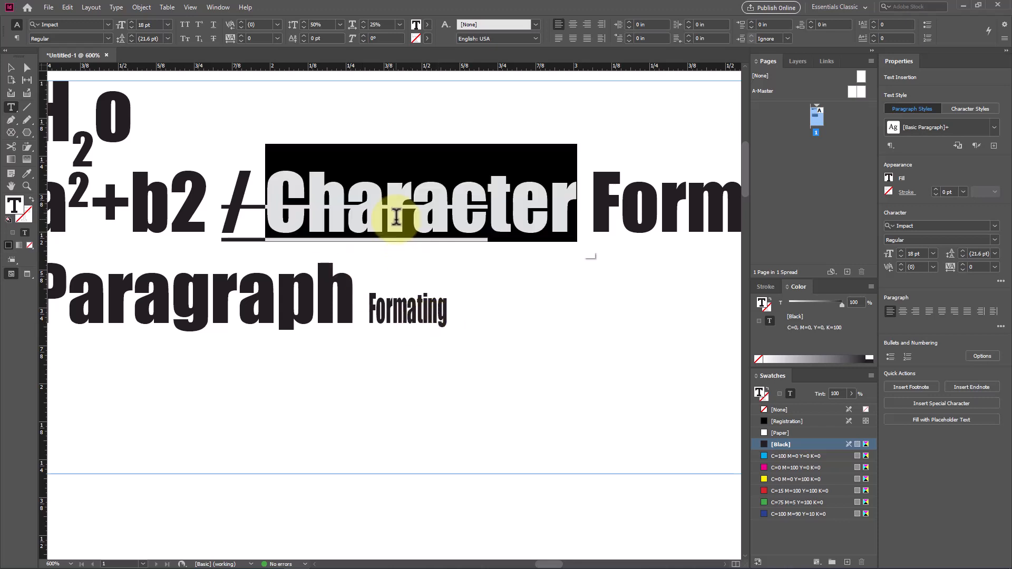
pyautogui.click(424, 25)
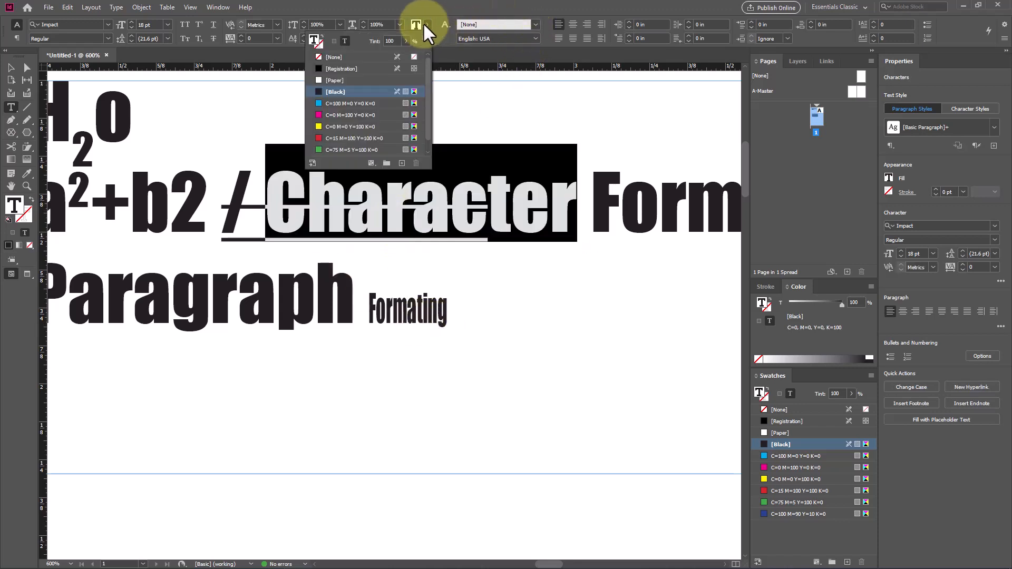
pyautogui.click(362, 124)
pyautogui.click(339, 289)
# Step: Give the letters "ph" in "Paragraph" a red stroke using the C=15 M=100 Y=100 K=0 swatch
pyautogui.moveTo(354, 298); pyautogui.dragTo(294, 299)
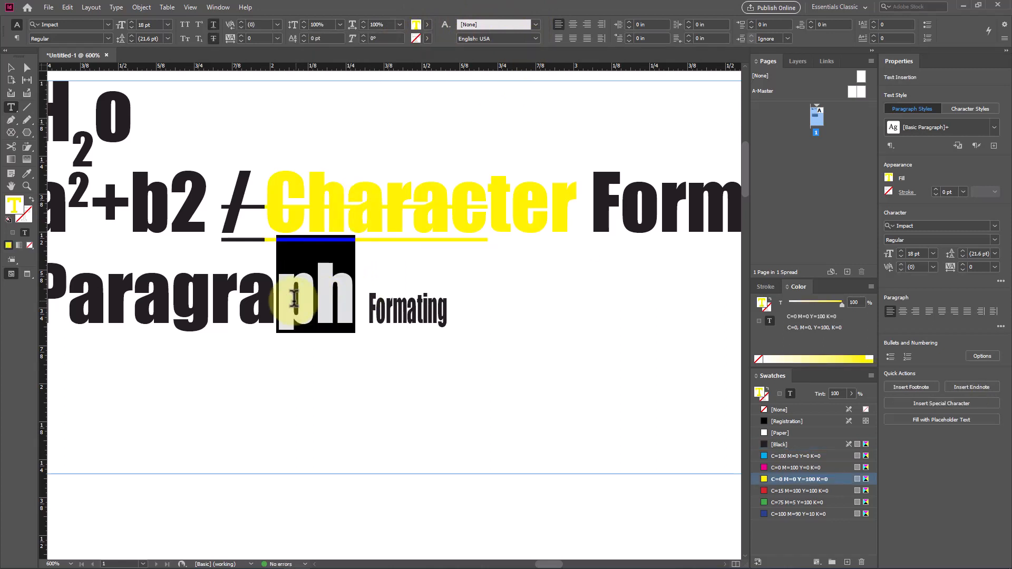
pyautogui.click(425, 36)
pyautogui.click(340, 150)
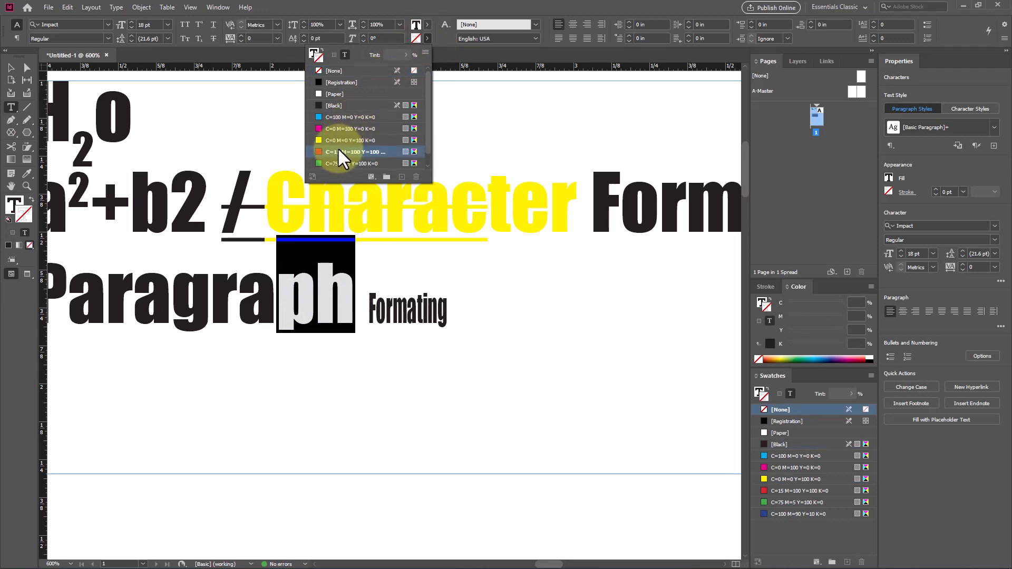
pyautogui.click(314, 287)
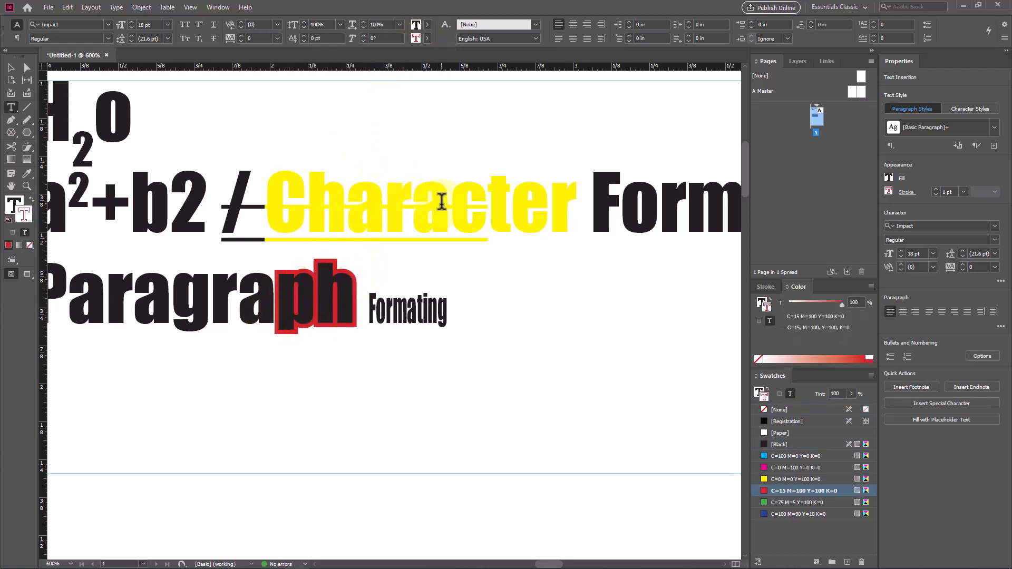
# Step: Select the heading text frame containing the H2o and a2+b2 lines and delete it
pyautogui.moveTo(451, 205); pyautogui.dragTo(334, 207)
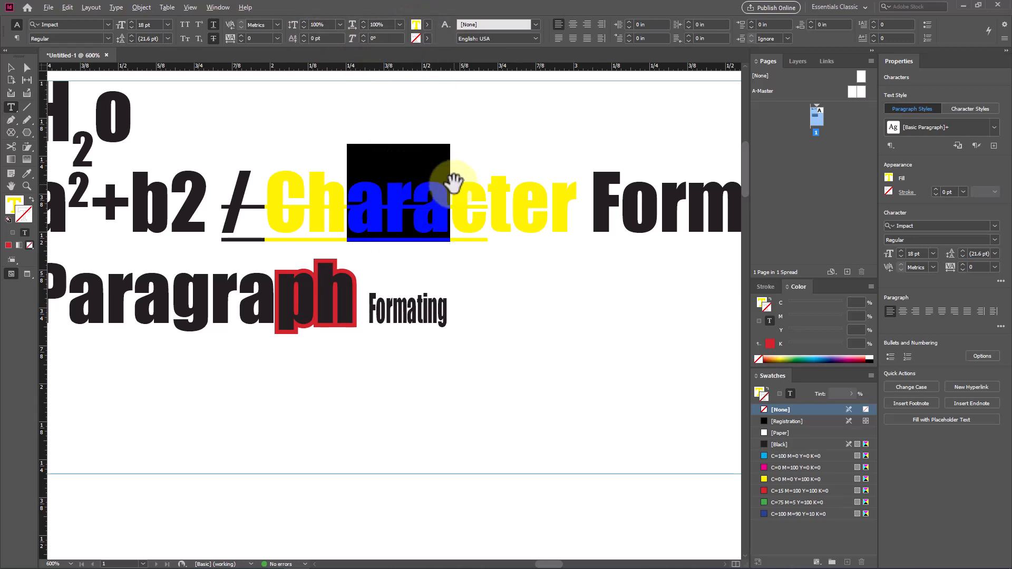
pyautogui.hotkey('ctrl', '-')
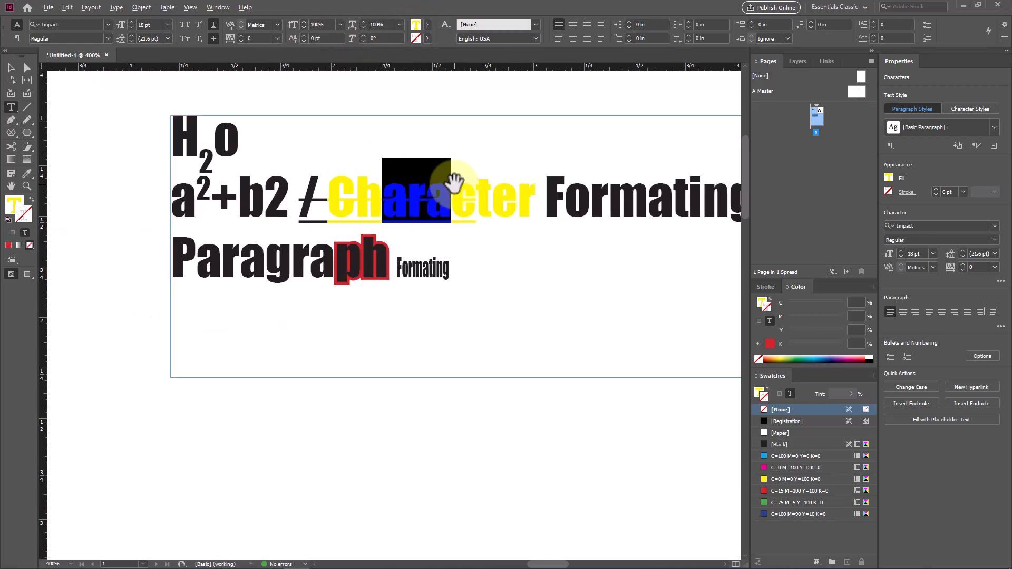
pyautogui.click(10, 68)
pyautogui.moveTo(350, 254); pyautogui.dragTo(327, 290)
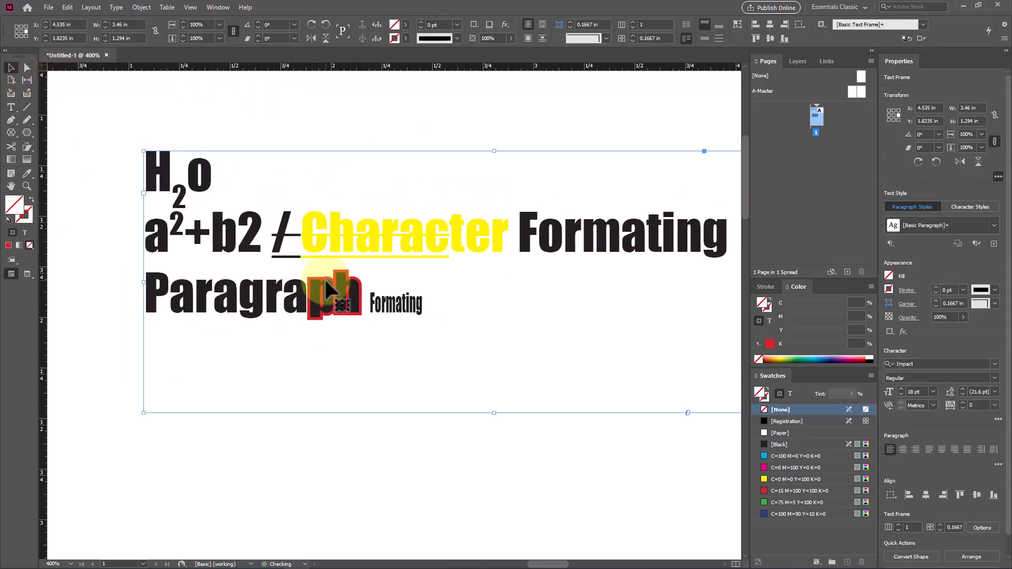
pyautogui.press('Delete')
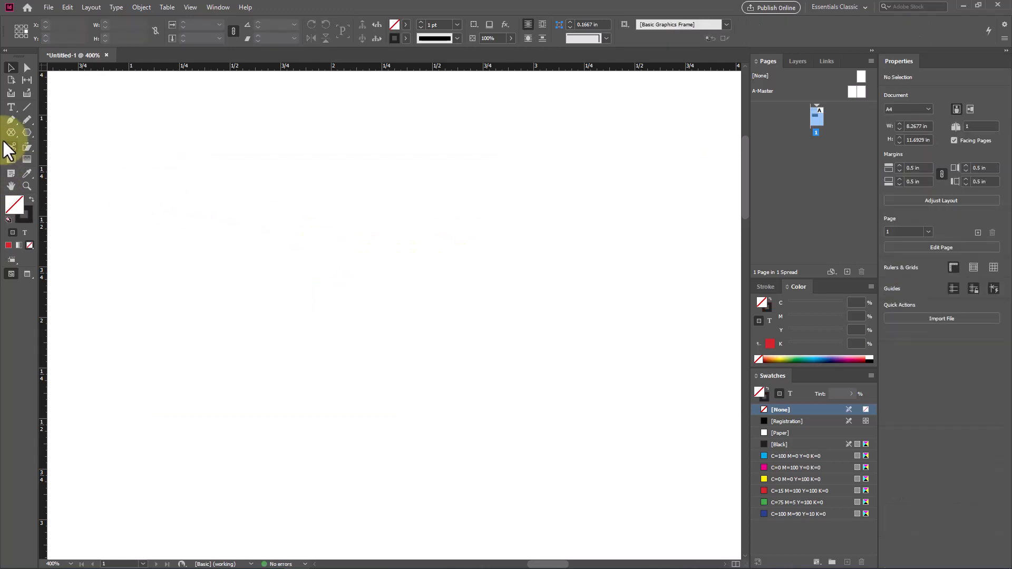
# Step: Draw a text frame where the heading frame was and fill it with placeholder text
pyautogui.click(10, 106)
pyautogui.moveTo(138, 116); pyautogui.dragTo(513, 349)
pyautogui.rightClick(340, 186)
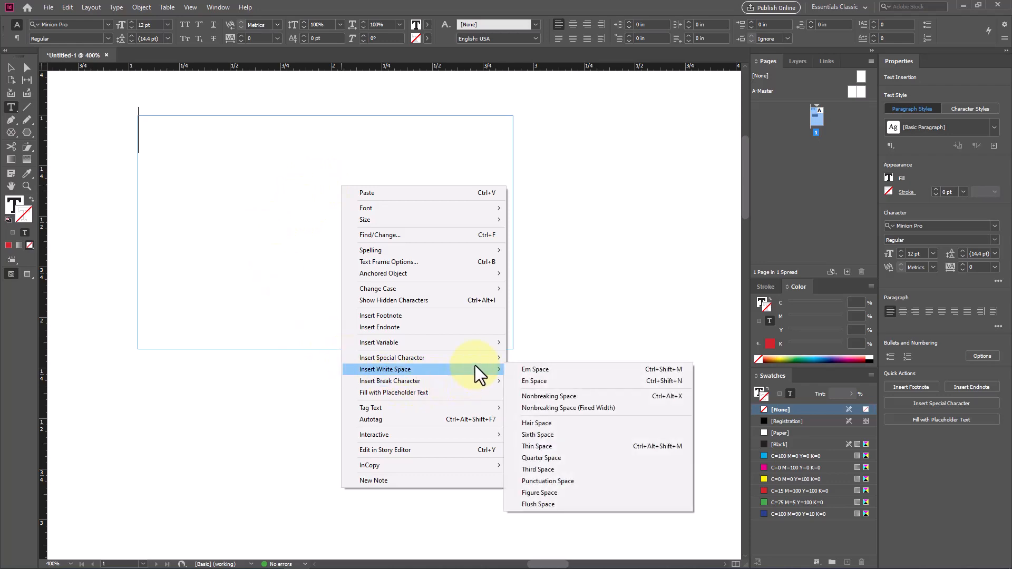
pyautogui.moveTo(475, 354)
pyautogui.click(444, 393)
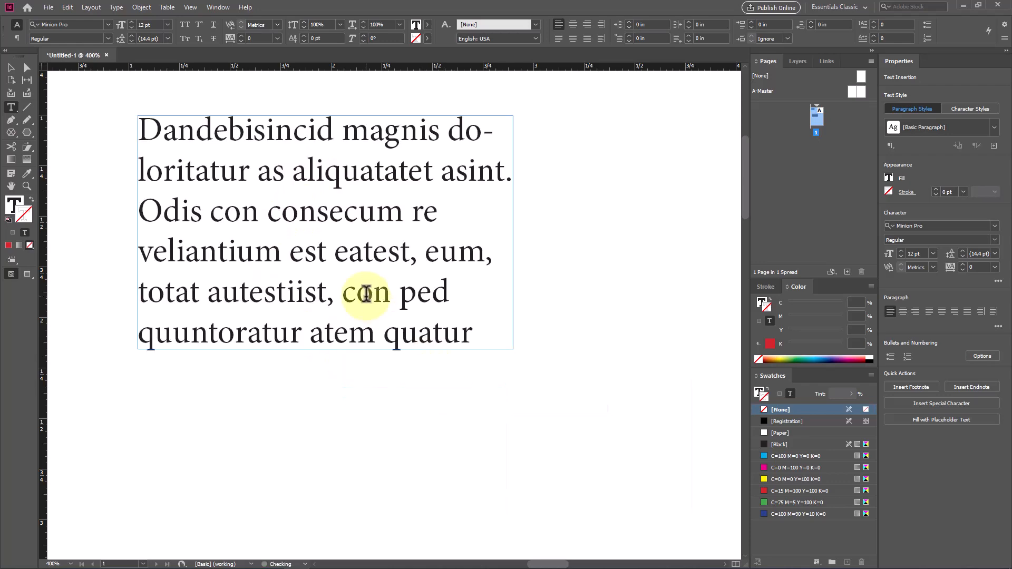
# Step: Select both placeholder text frames on the page and delete them
pyautogui.scroll(-3, 178, 217)
pyautogui.scroll(-2, 157, 202)
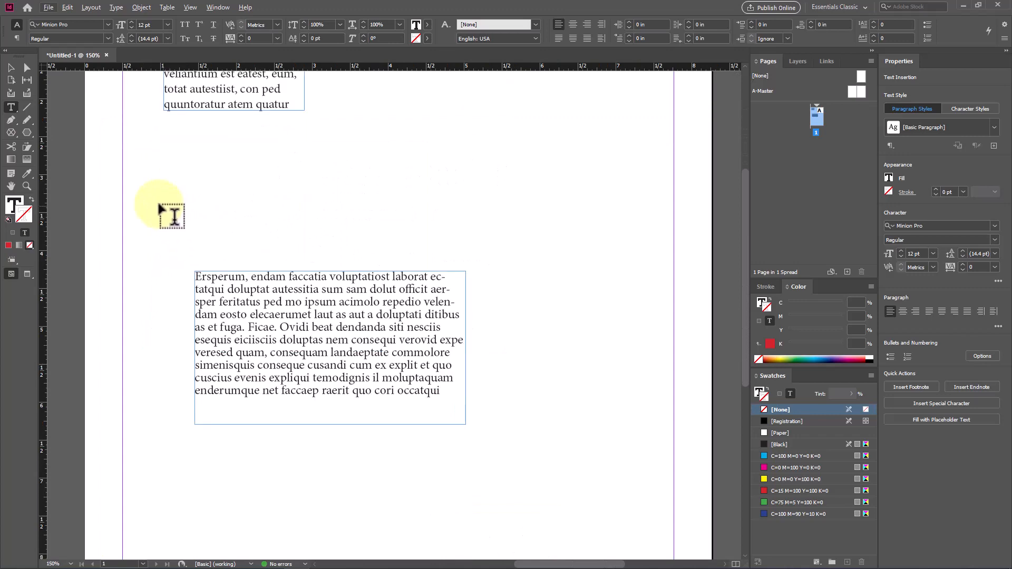
pyautogui.scroll(1, 157, 201)
pyautogui.click(11, 67)
pyautogui.moveTo(413, 128); pyautogui.dragTo(279, 454)
pyautogui.press('Delete')
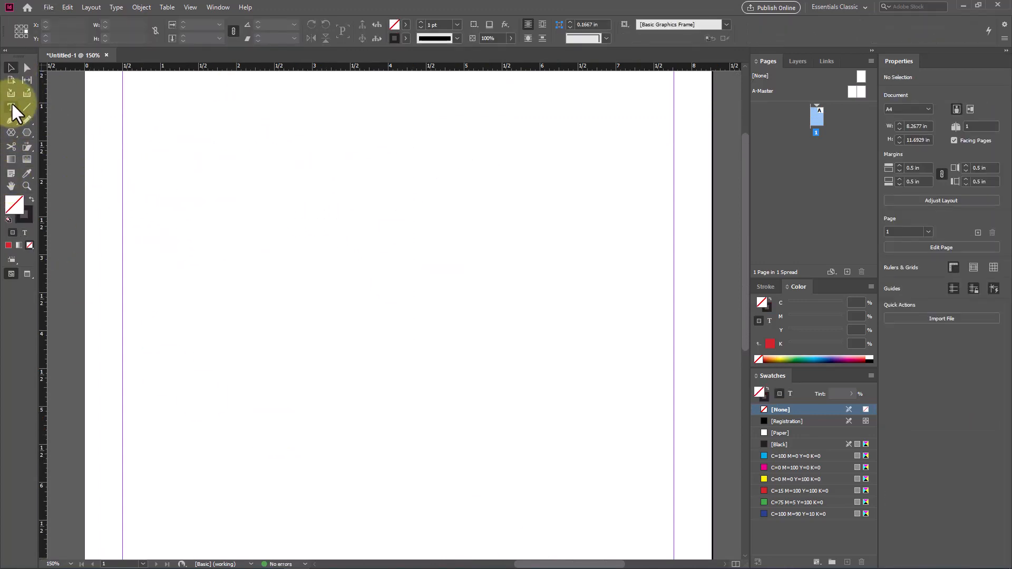
# Step: Draw a text frame across the full margin width, about 7.27 in by 5.3 in, and fill it with placeholder text
pyautogui.click(11, 105)
pyautogui.moveTo(123, 123); pyautogui.dragTo(674, 524)
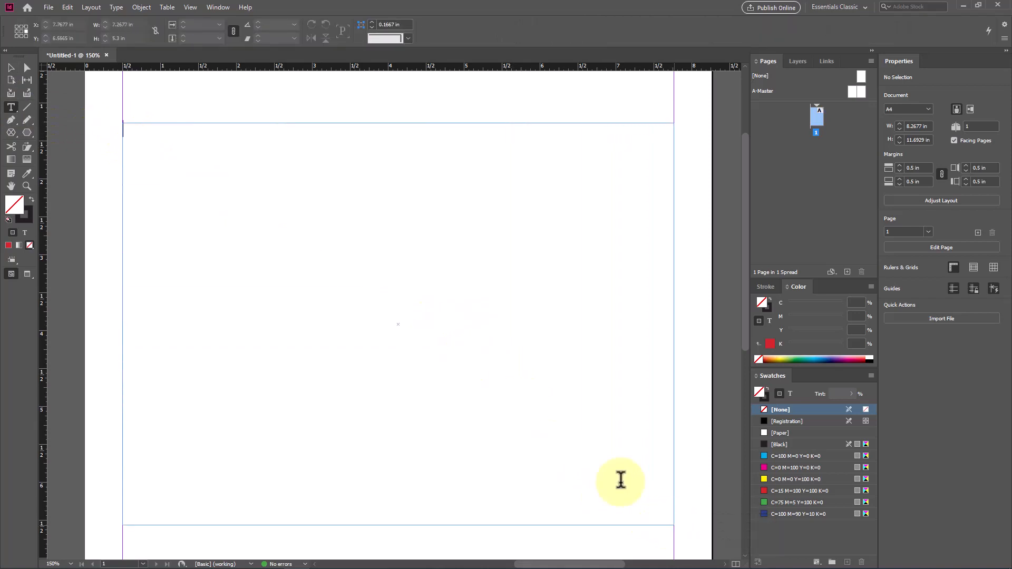
pyautogui.rightClick(454, 270)
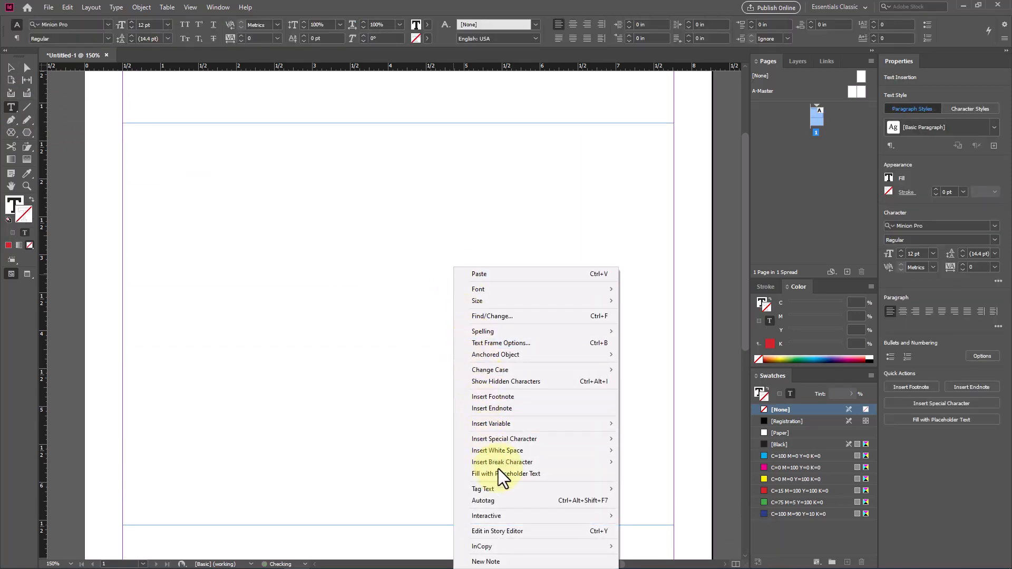
pyautogui.click(555, 474)
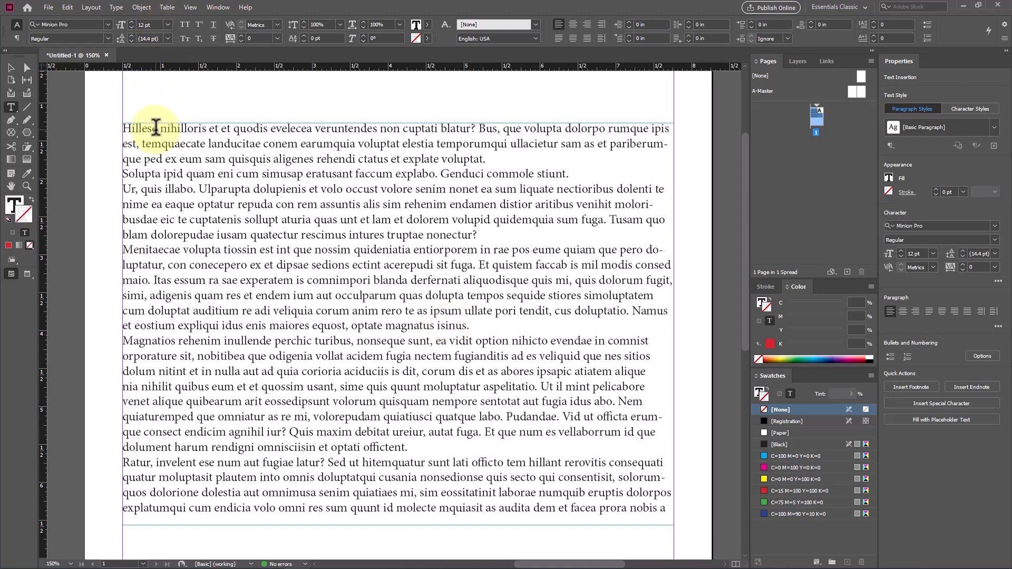
# Step: Show the paragraph formatting controls, try center, right and justified alignments on the first paragraph, and return it to left alignment
pyautogui.click(186, 177)
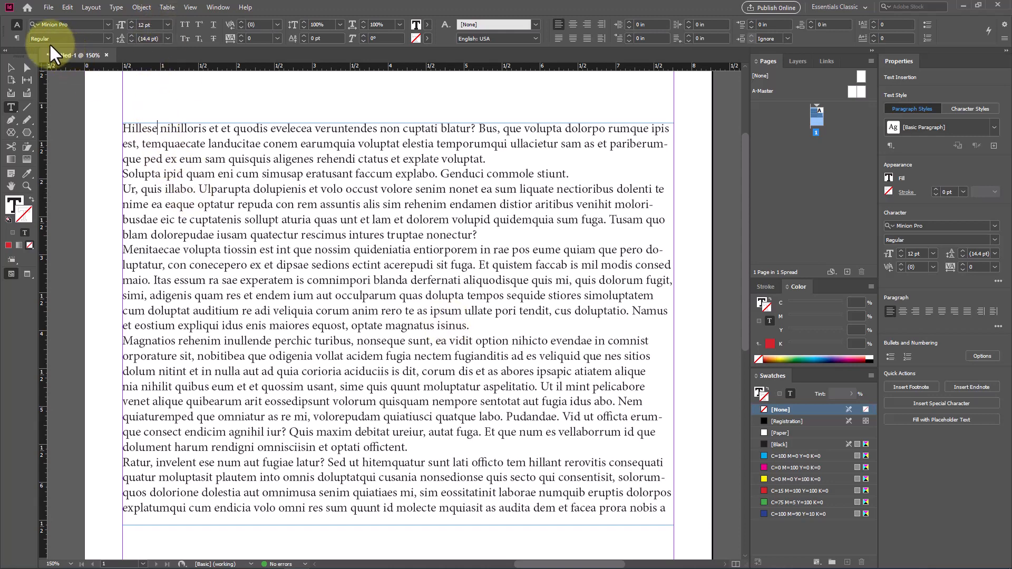
pyautogui.click(17, 39)
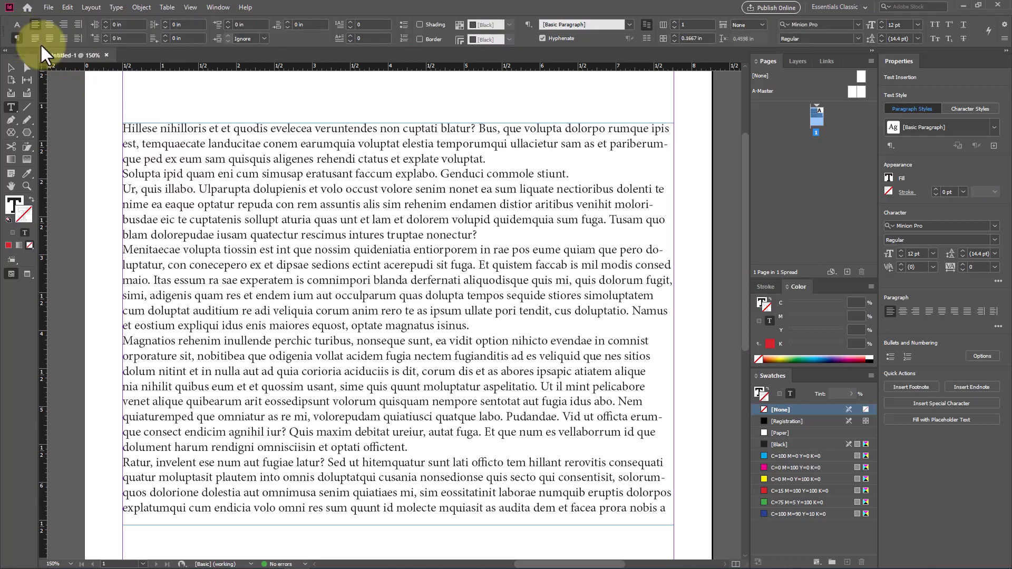
pyautogui.click(49, 24)
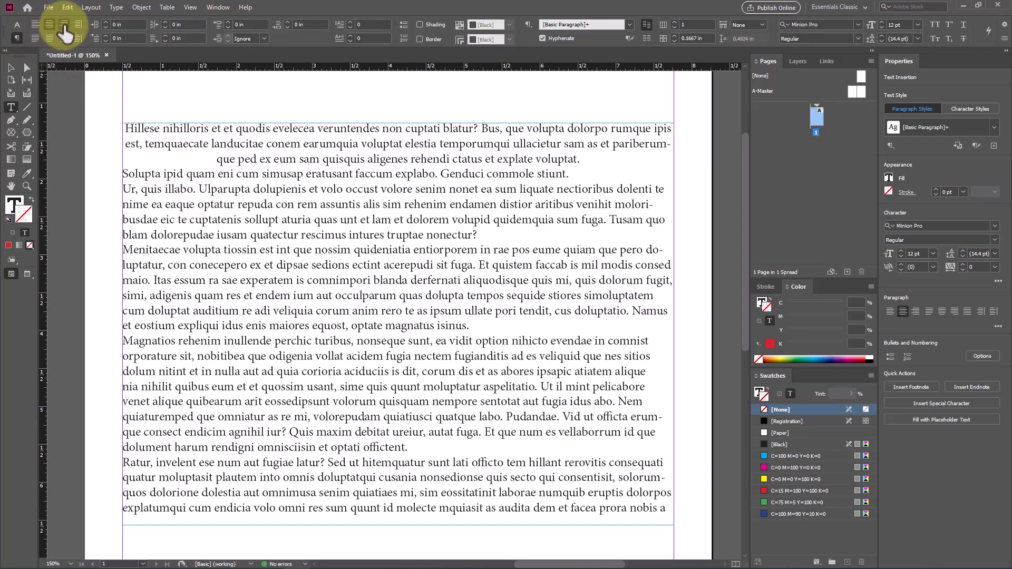
pyautogui.click(64, 24)
pyautogui.click(61, 38)
pyautogui.click(38, 39)
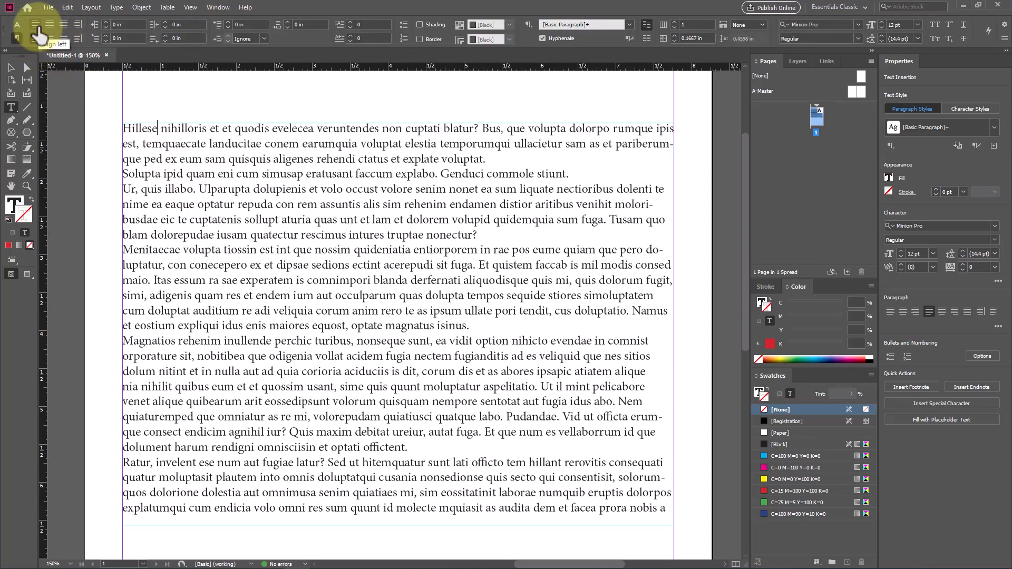
pyautogui.click(35, 26)
pyautogui.click(37, 40)
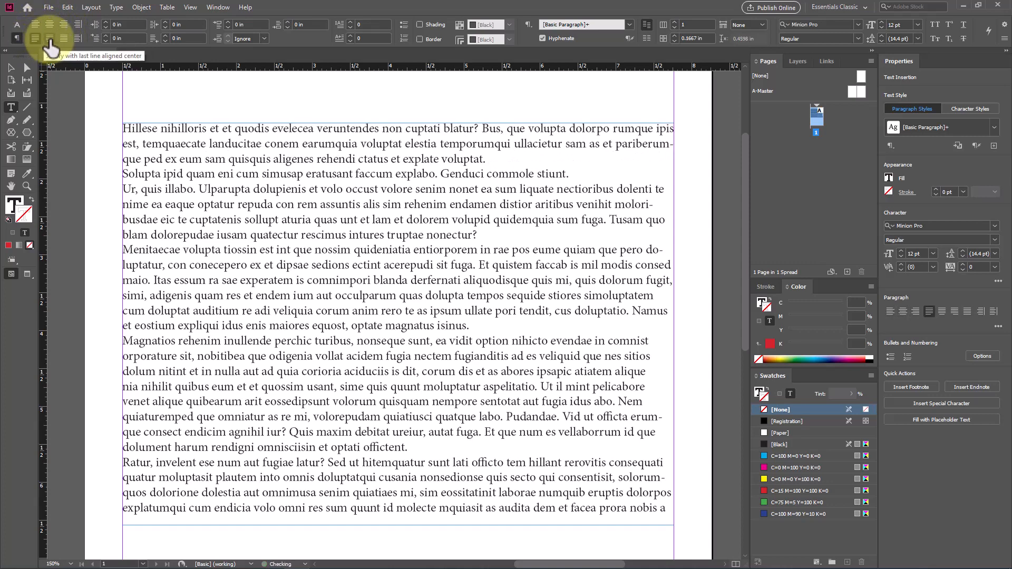
pyautogui.click(50, 40)
pyautogui.click(39, 26)
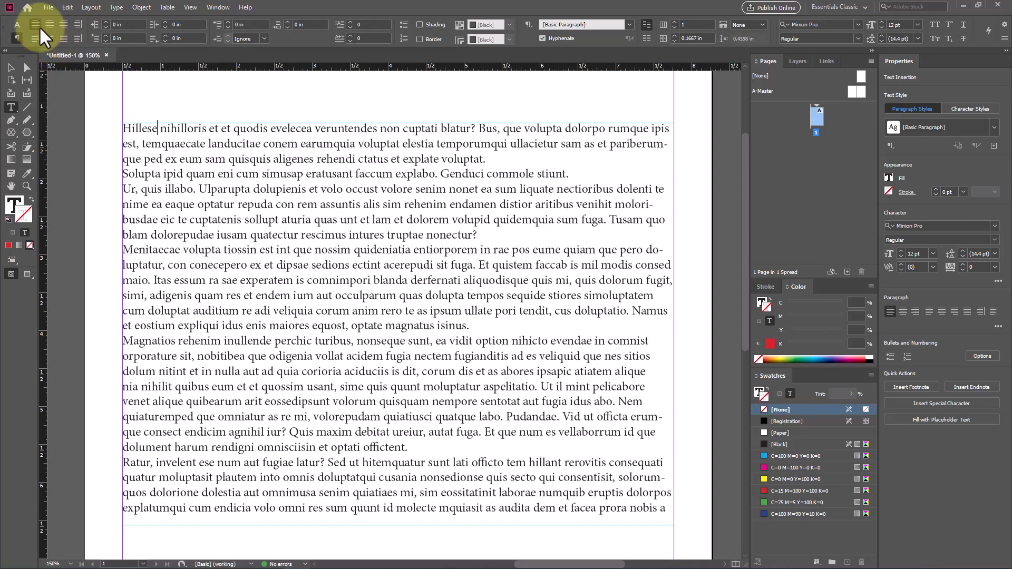
# Step: Set the left indent of the first paragraph to 0.4375 in
pyautogui.click(107, 22)
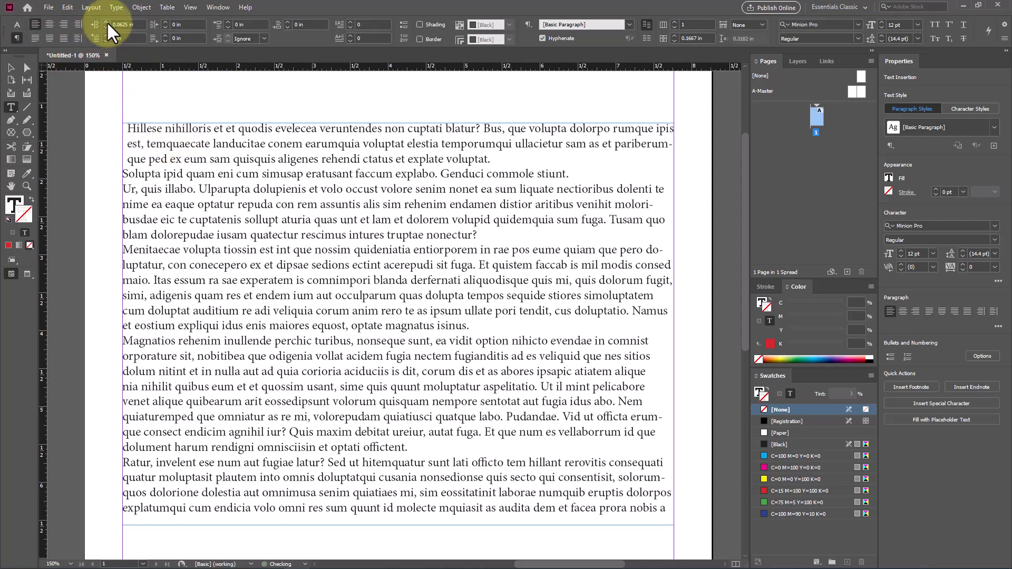
pyautogui.click(106, 22)
pyautogui.click(106, 22)
pyautogui.click(106, 22)
pyautogui.click(107, 22)
pyautogui.click(106, 23)
pyautogui.click(107, 22)
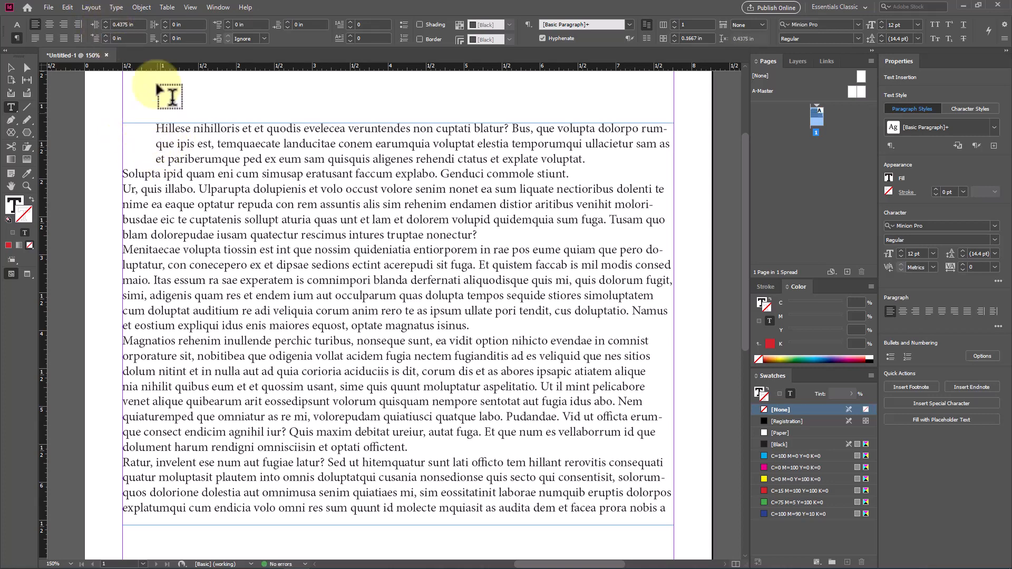
# Step: Set the right indent of the first paragraph to 0.8125 in
pyautogui.click(165, 22)
pyautogui.click(165, 22)
pyautogui.click(165, 22)
pyautogui.click(165, 21)
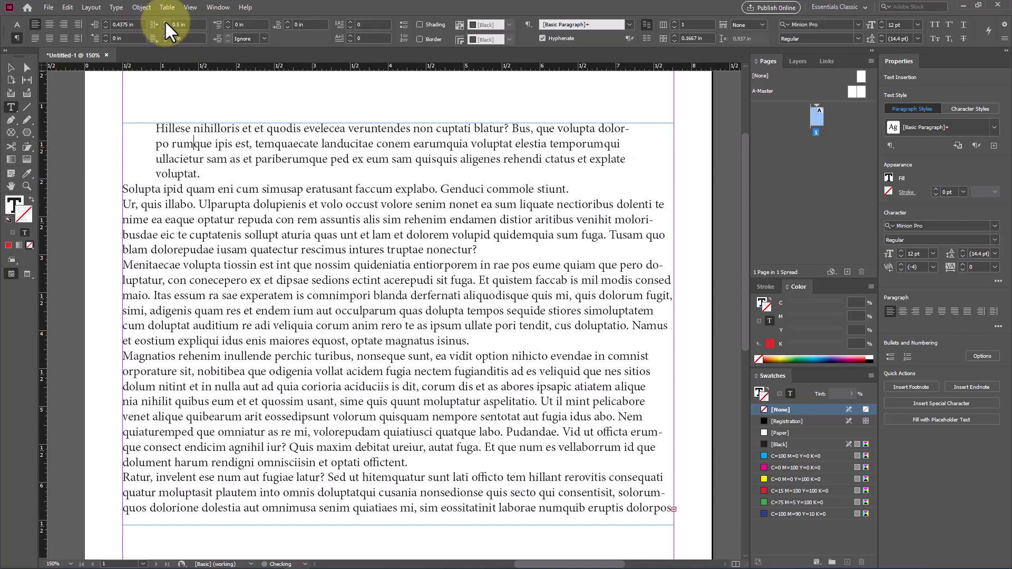
pyautogui.click(165, 21)
pyautogui.click(165, 22)
pyautogui.click(165, 22)
pyautogui.click(164, 22)
pyautogui.click(165, 21)
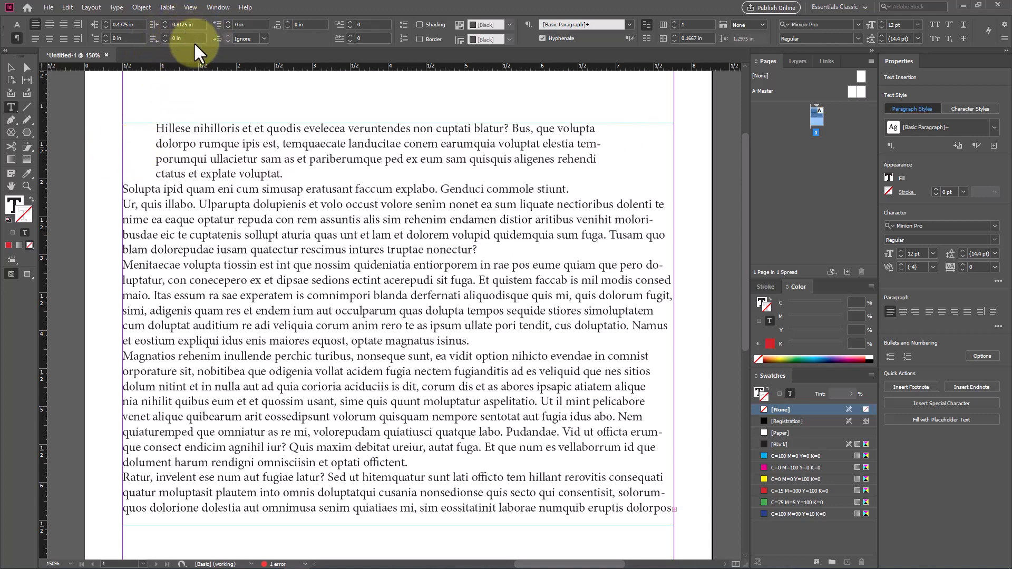
# Step: Set the first-line left indent of the first paragraph to 0.625 in
pyautogui.click(107, 36)
pyautogui.click(106, 36)
pyautogui.click(107, 36)
pyautogui.click(106, 35)
pyautogui.click(107, 36)
pyautogui.click(107, 36)
pyautogui.click(107, 35)
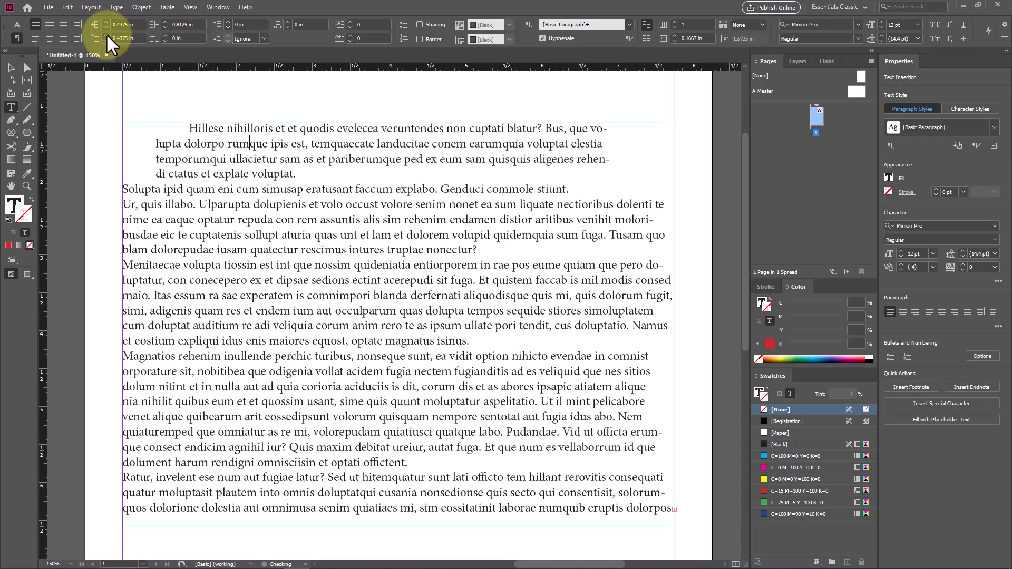
pyautogui.click(107, 35)
pyautogui.click(106, 35)
pyautogui.click(106, 35)
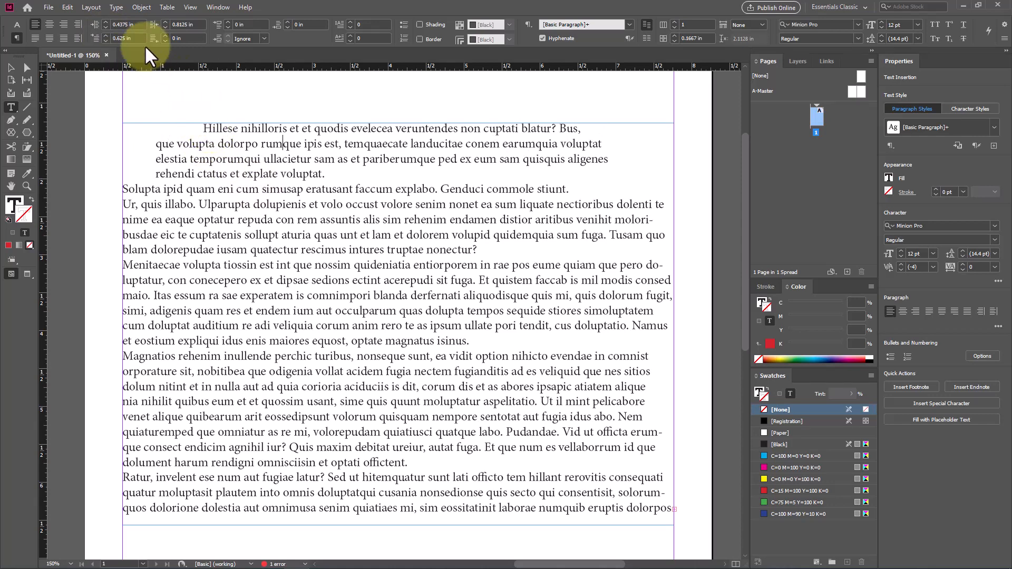
# Step: Set the last-line right indent of the first paragraph to 0.1875 in
pyautogui.click(166, 35)
pyautogui.click(166, 36)
pyautogui.click(166, 36)
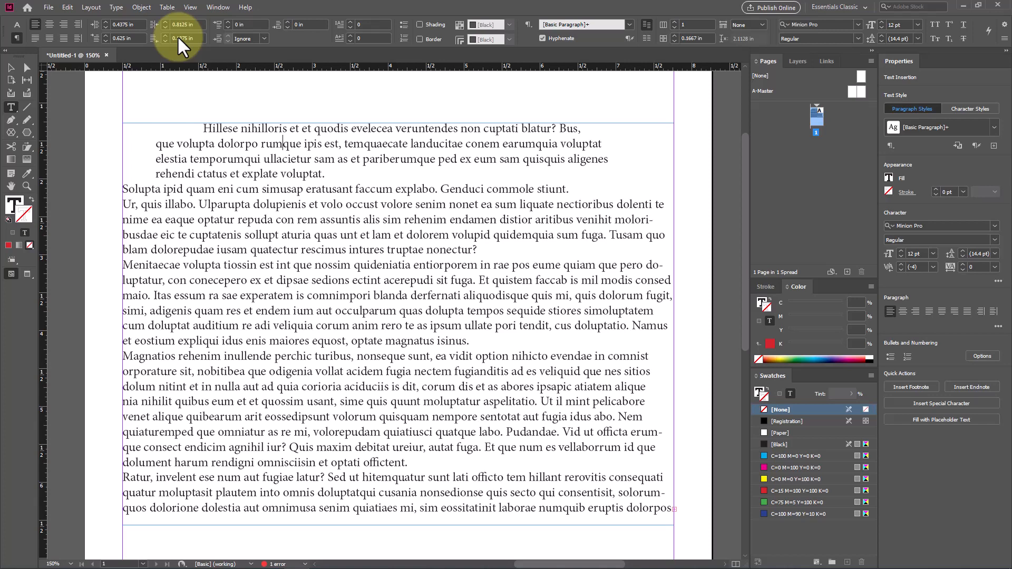
# Step: Give the paragraph starting "Ur, quis illabo" a space before of 0.0625 in and a space after of 0.25 in
pyautogui.click(301, 204)
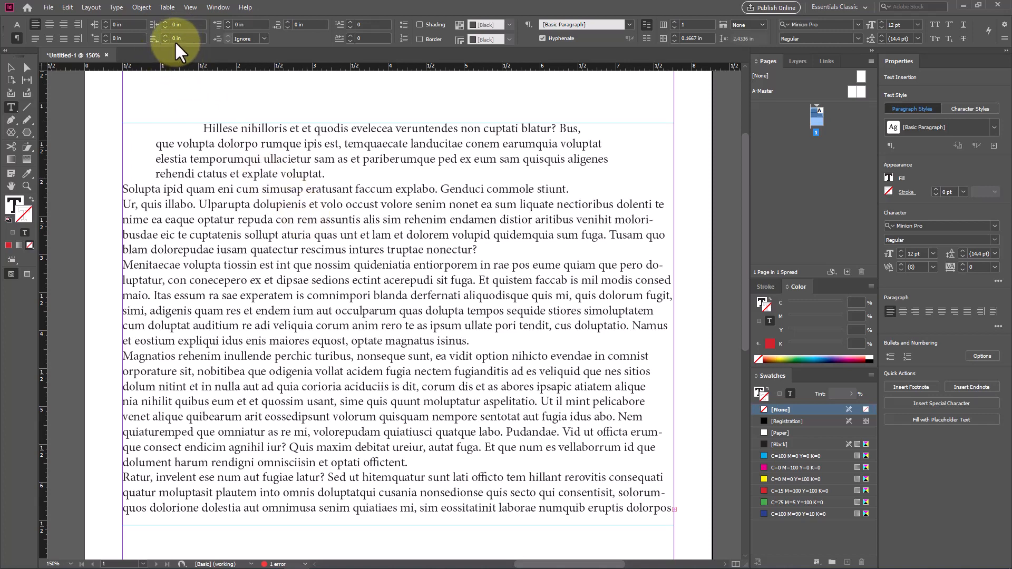
pyautogui.click(228, 22)
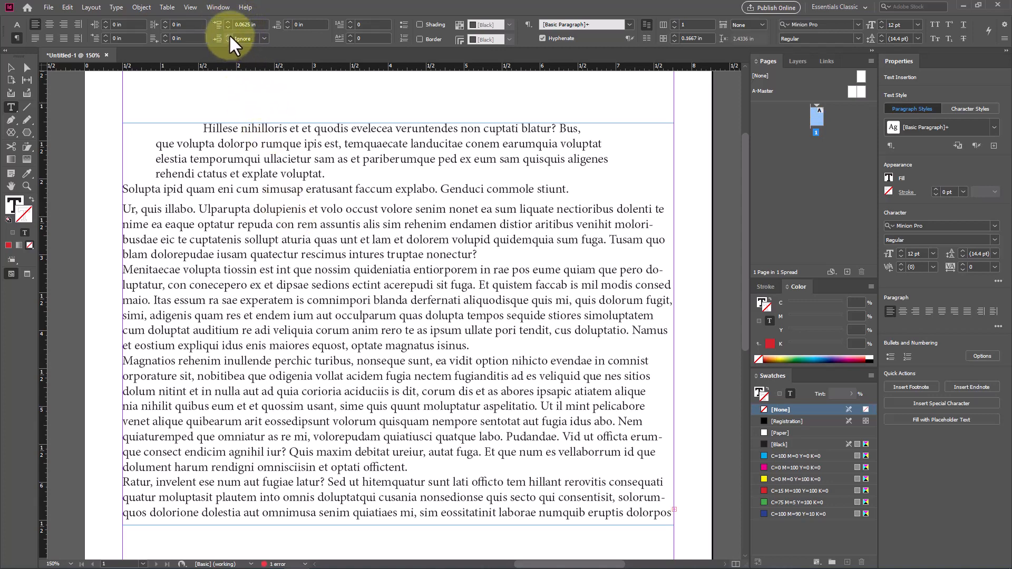
pyautogui.click(288, 22)
pyautogui.click(288, 22)
pyautogui.click(287, 22)
pyautogui.click(288, 22)
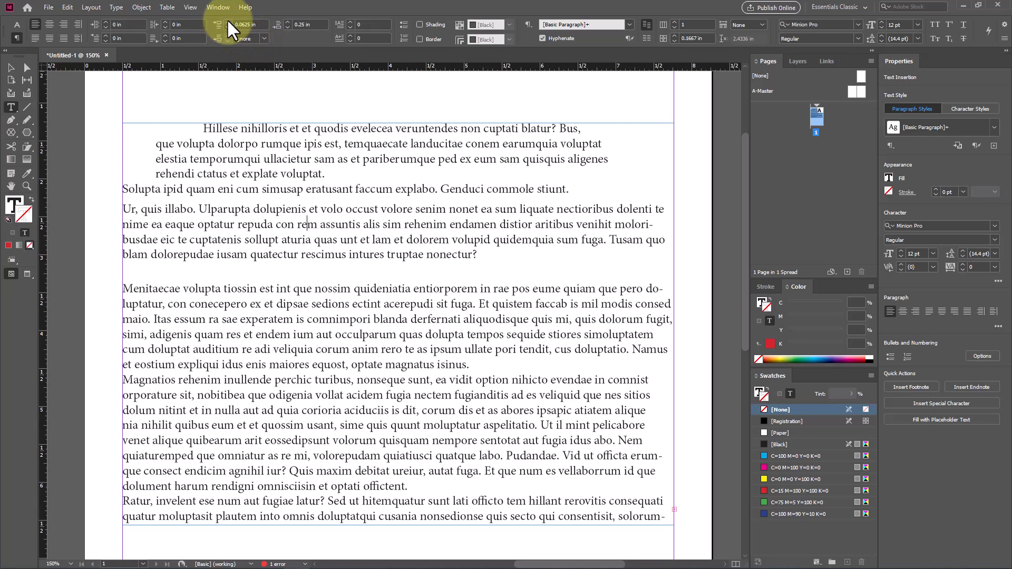
# Step: Add a one-character drop cap four lines high to the paragraph starting "Menitaecae"
pyautogui.scroll(-1, 253, 227)
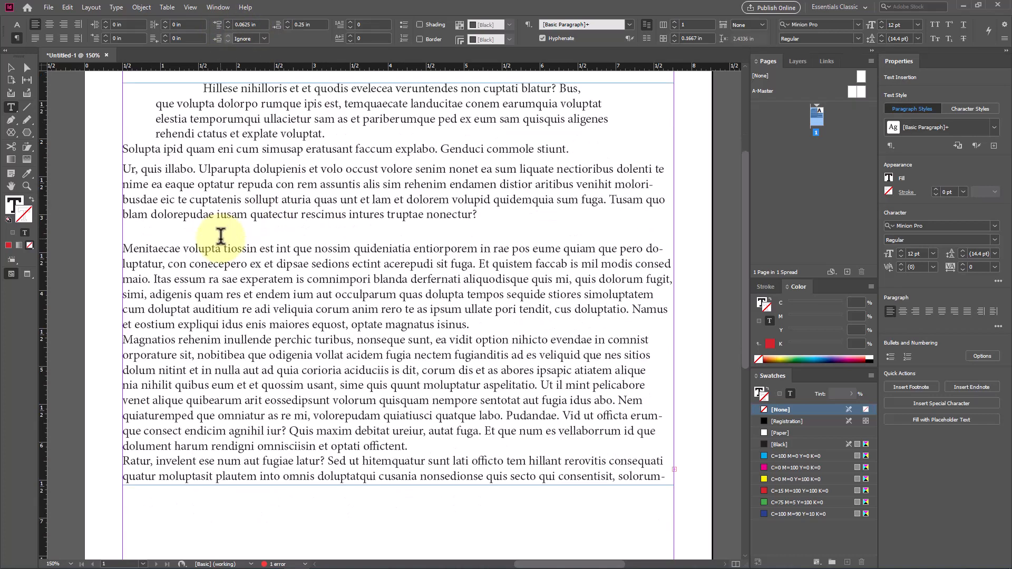
pyautogui.click(137, 251)
pyautogui.scroll(1, 394, 220)
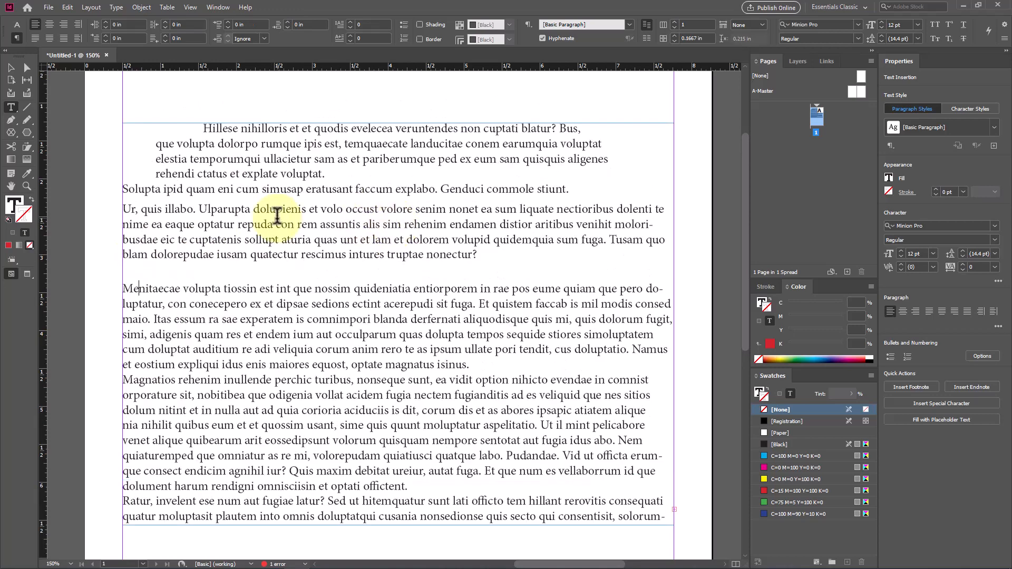
pyautogui.click(349, 21)
pyautogui.click(349, 21)
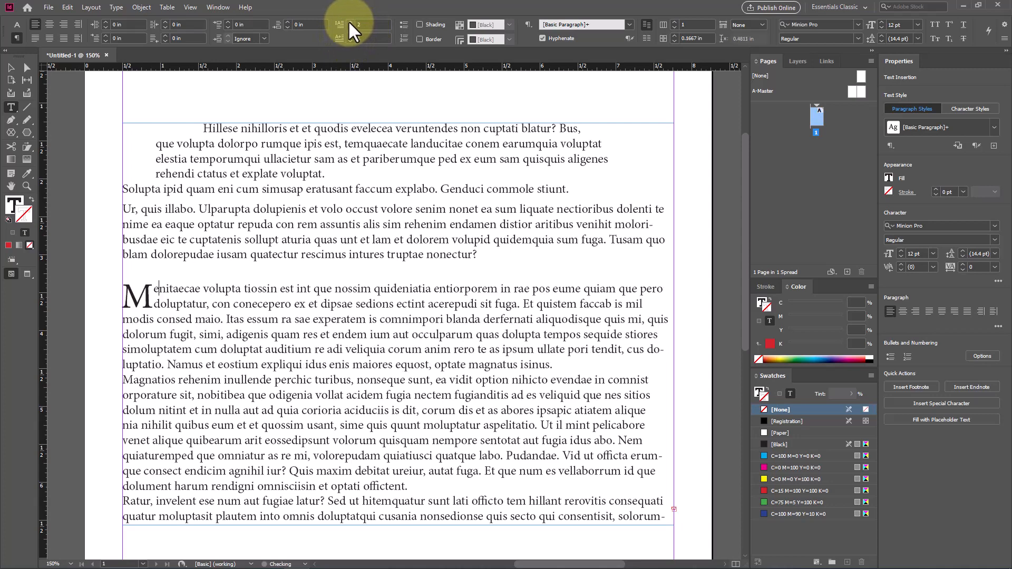
pyautogui.click(349, 22)
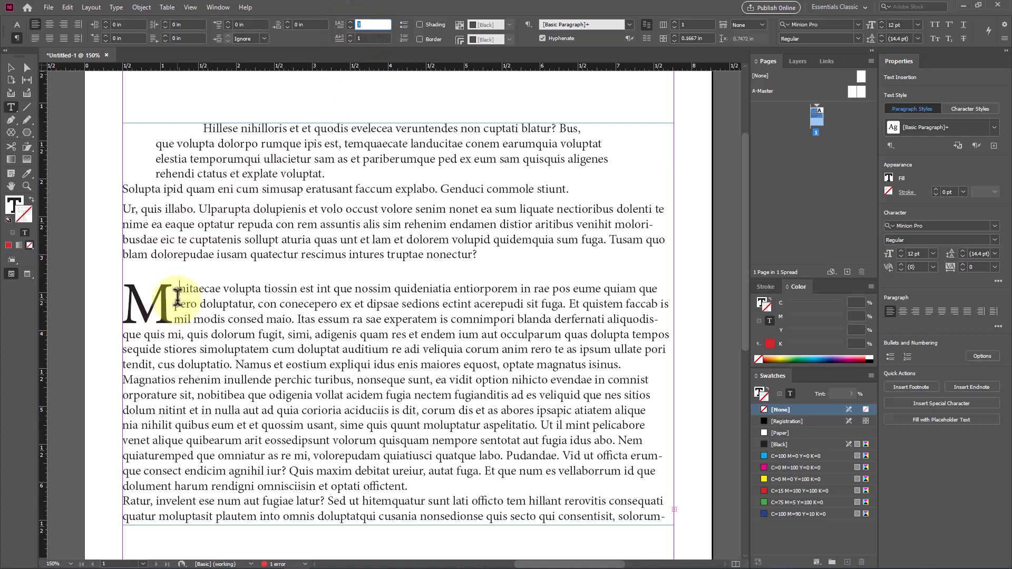
pyautogui.click(350, 22)
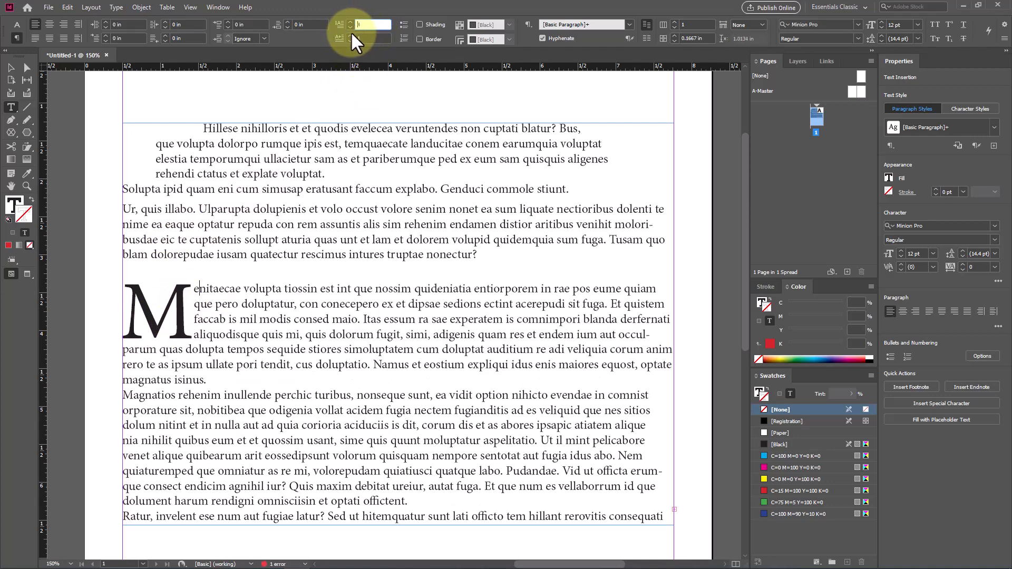
# Step: Extend the drop cap to the first six characters of the "Menitaecae" paragraph
pyautogui.click(350, 34)
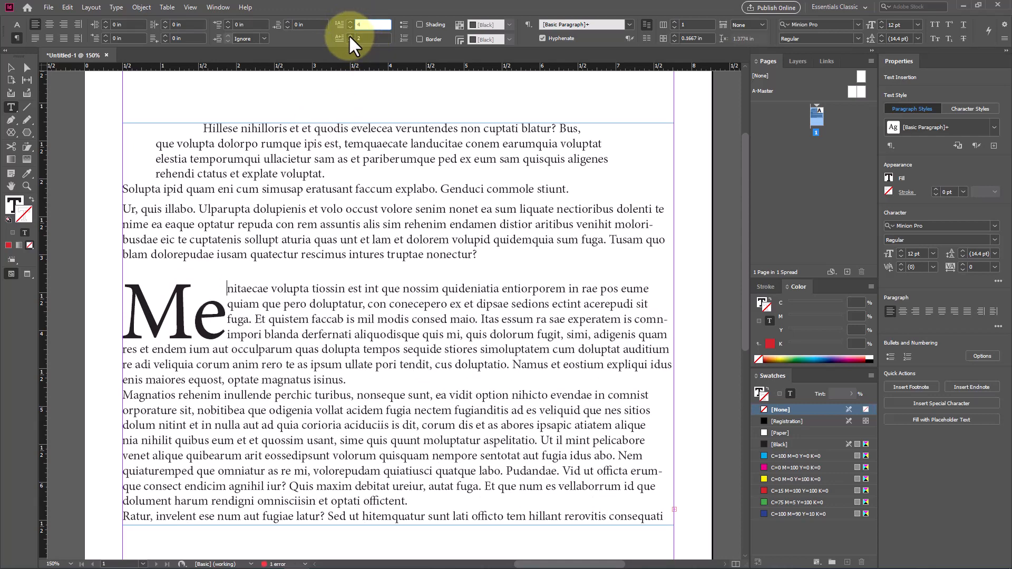
pyautogui.click(349, 34)
pyautogui.click(348, 34)
pyautogui.click(348, 34)
pyautogui.click(349, 34)
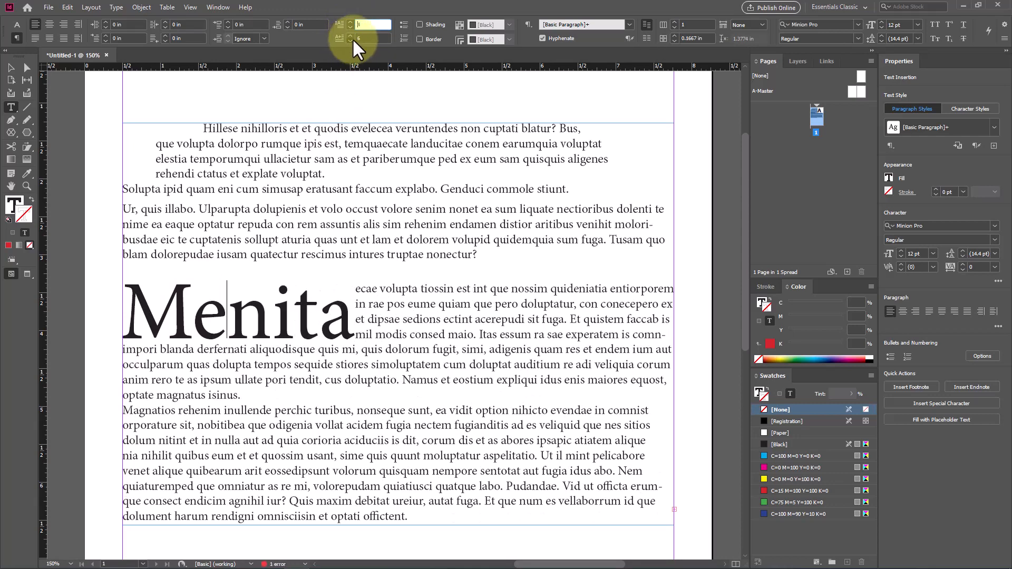
# Step: Reduce the drop cap to one character and a height of three lines
pyautogui.click(352, 38)
pyautogui.click(352, 38)
pyautogui.click(352, 38)
pyautogui.click(352, 38)
pyautogui.click(352, 38)
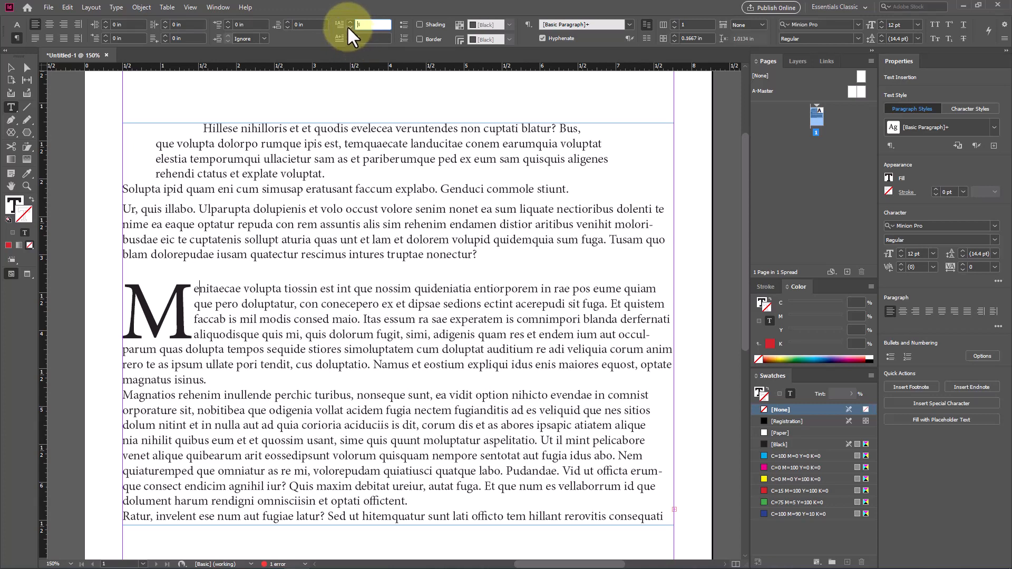
pyautogui.click(352, 27)
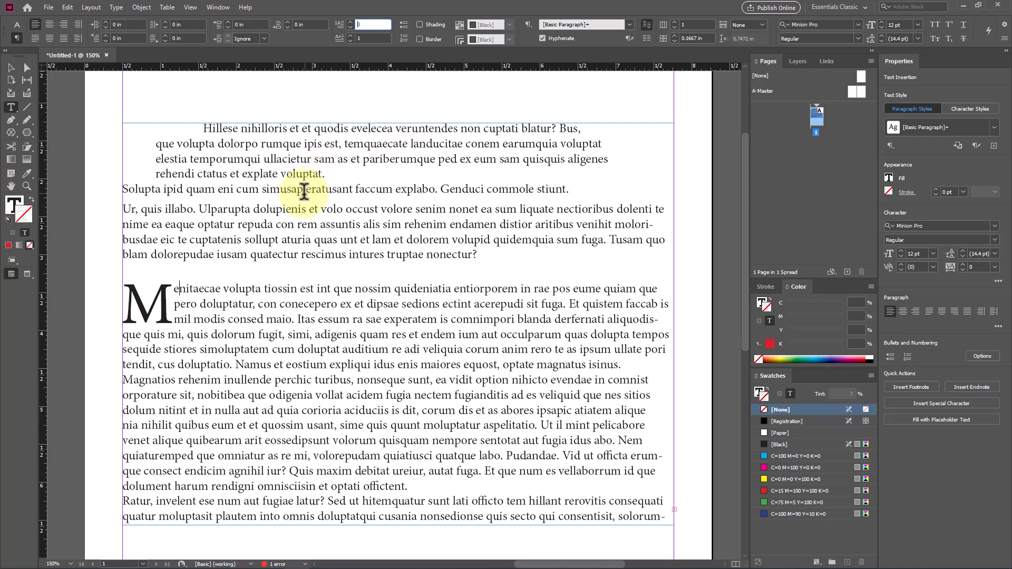
# Step: Try bulleted and numbered list formatting on the whole first paragraph, removing each one again
pyautogui.moveTo(334, 165); pyautogui.dragTo(140, 124)
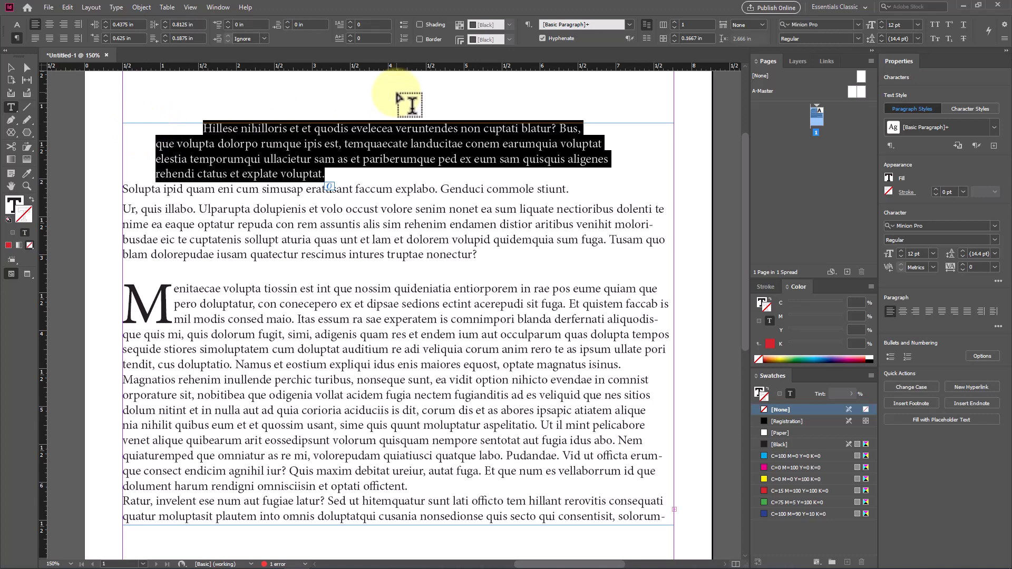
pyautogui.click(403, 24)
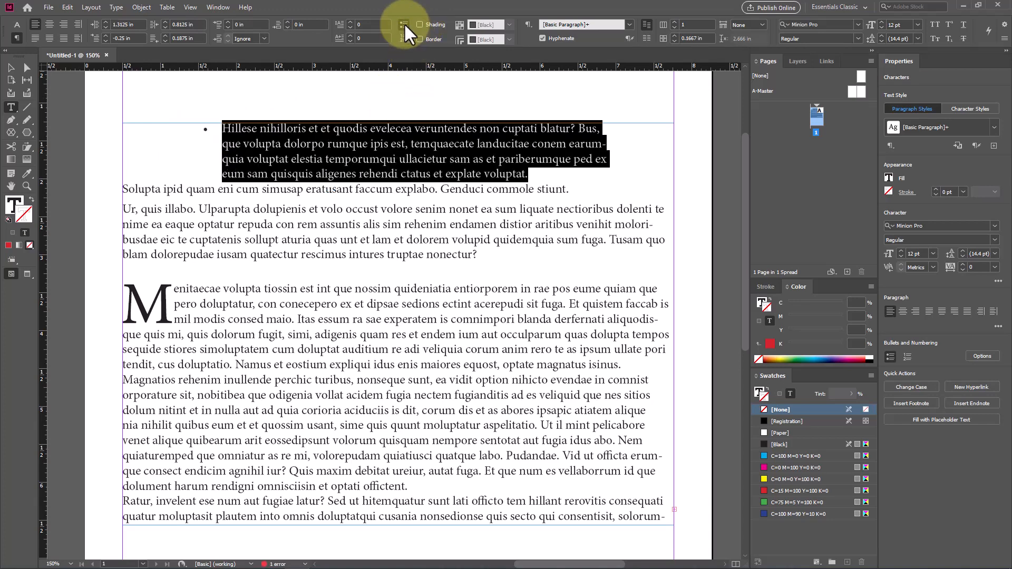
pyautogui.click(403, 25)
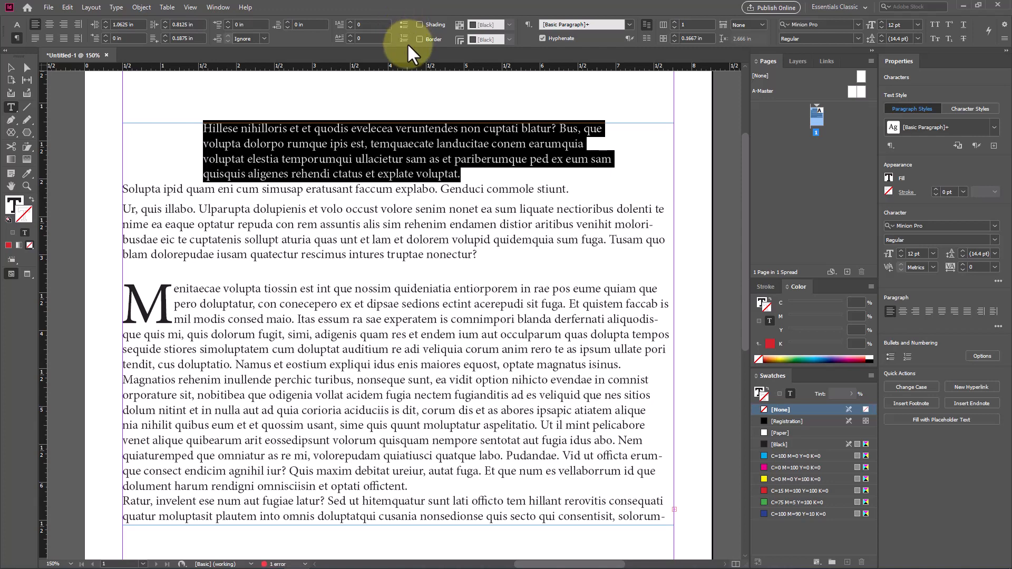
pyautogui.click(404, 39)
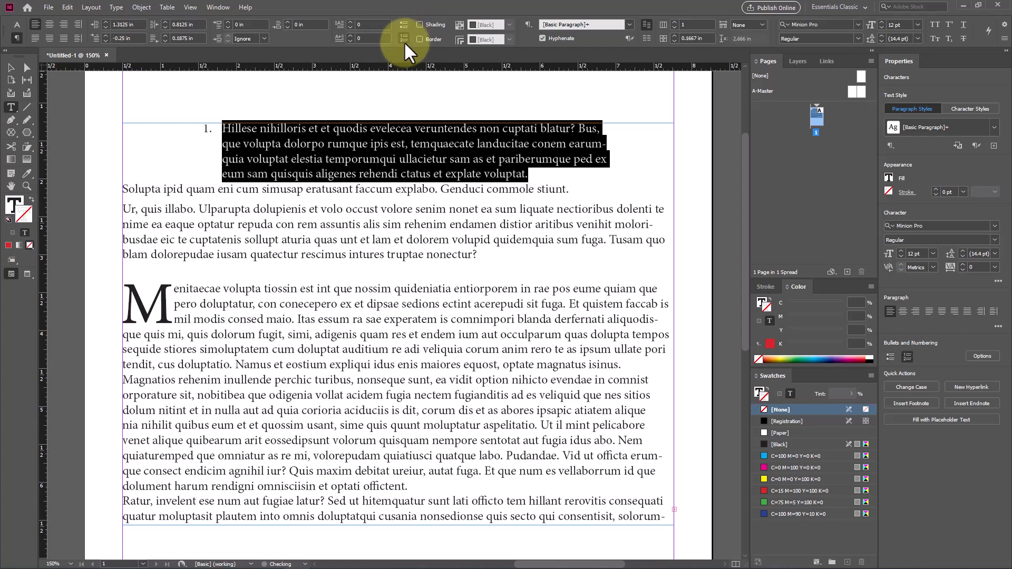
pyautogui.click(403, 39)
# Step: Replace the selected first paragraph with three separate lines reading "one", "two" and "three"
pyautogui.write('one')
pyautogui.press('Return')
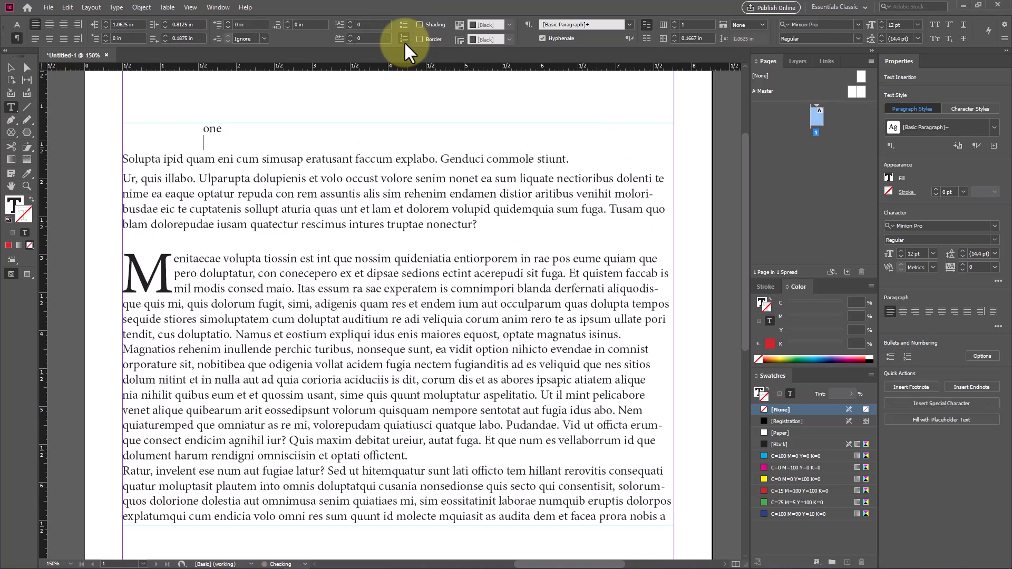
pyautogui.write('two')
pyautogui.press('Return')
pyautogui.write('three')
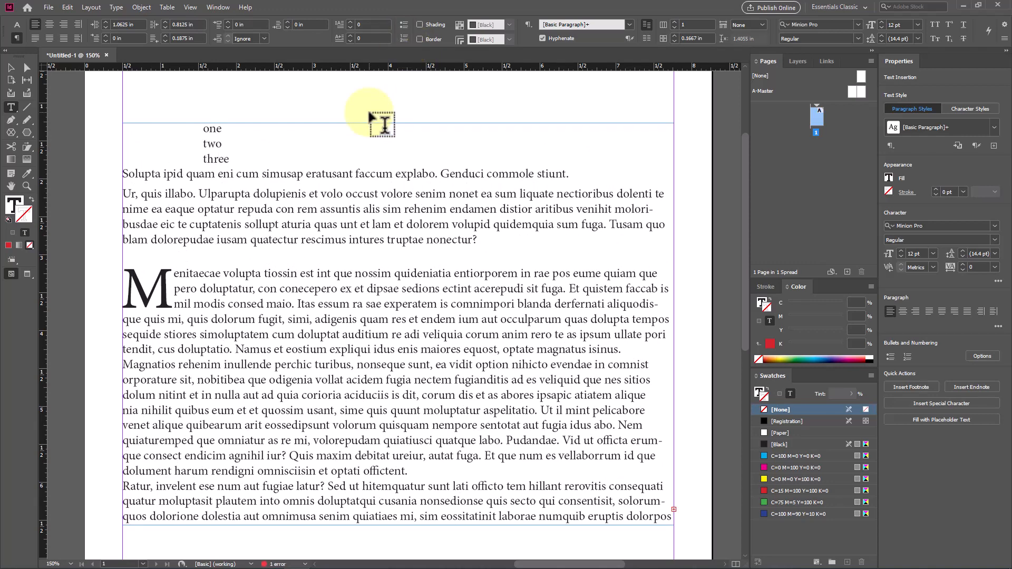
# Step: Format the lines one, two and three as a list, alternating between bullets and numbers and ending with numbers
pyautogui.moveTo(230, 159); pyautogui.dragTo(202, 122)
pyautogui.click(403, 25)
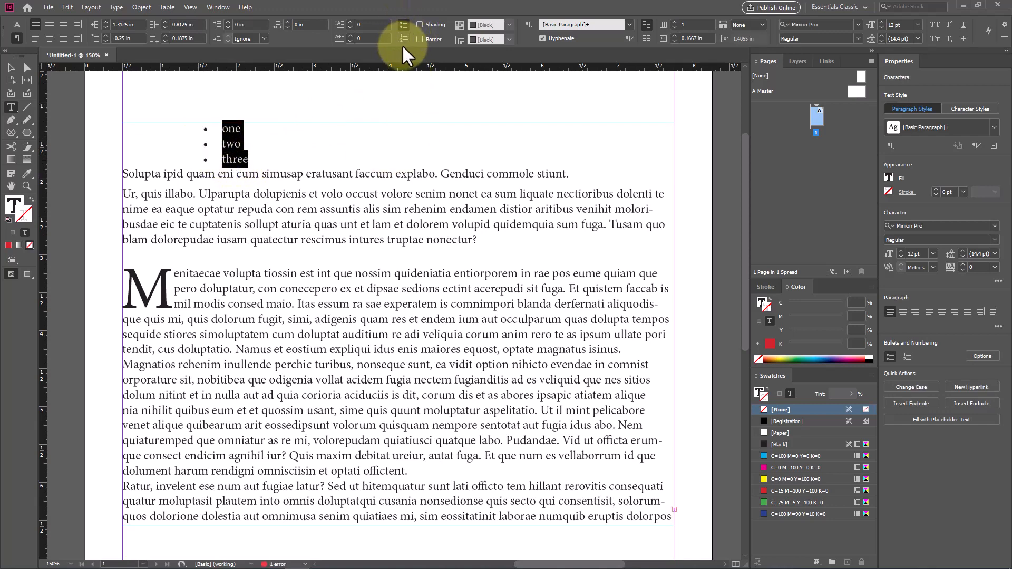
pyautogui.click(404, 40)
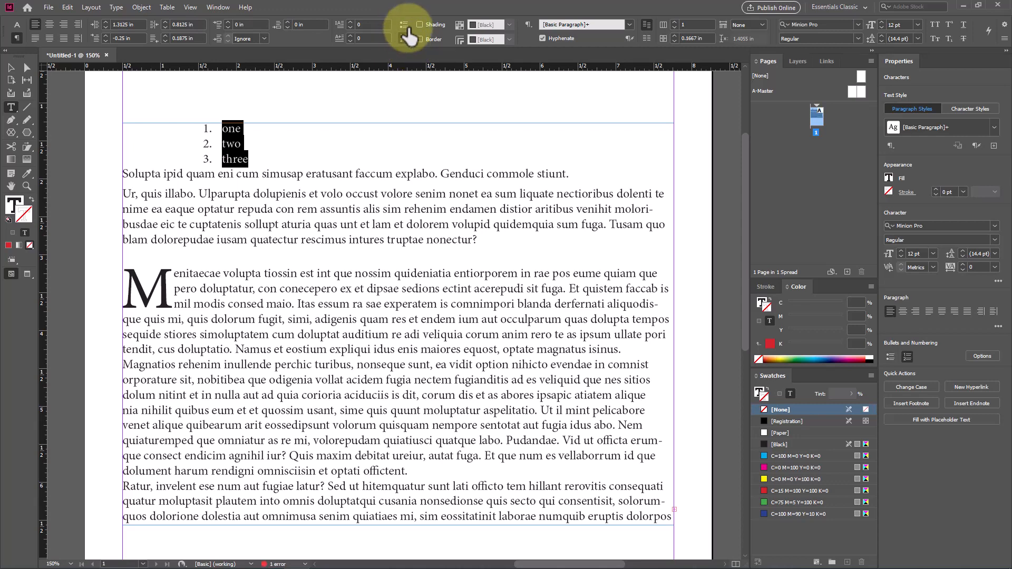
pyautogui.click(406, 24)
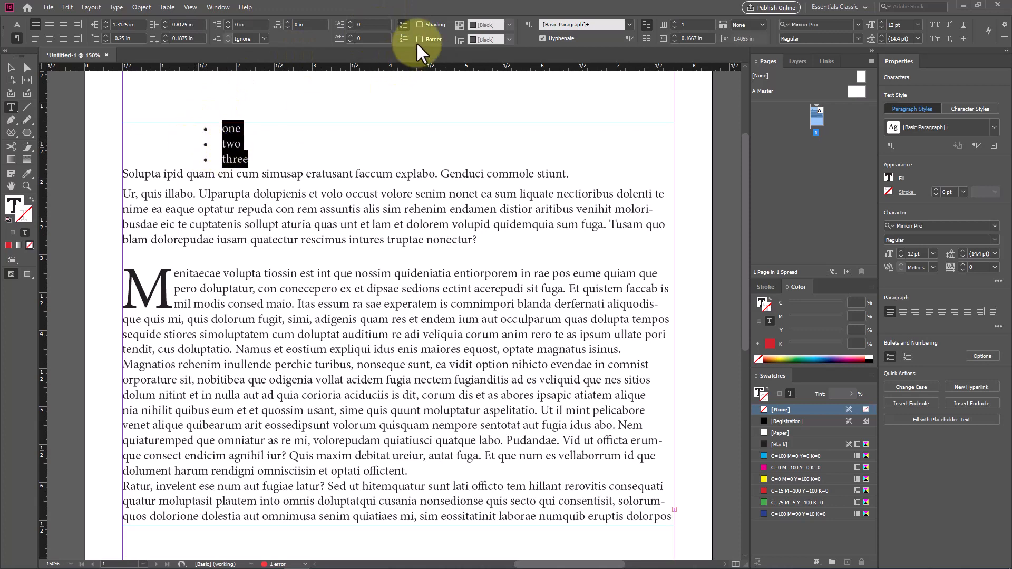
pyautogui.click(402, 38)
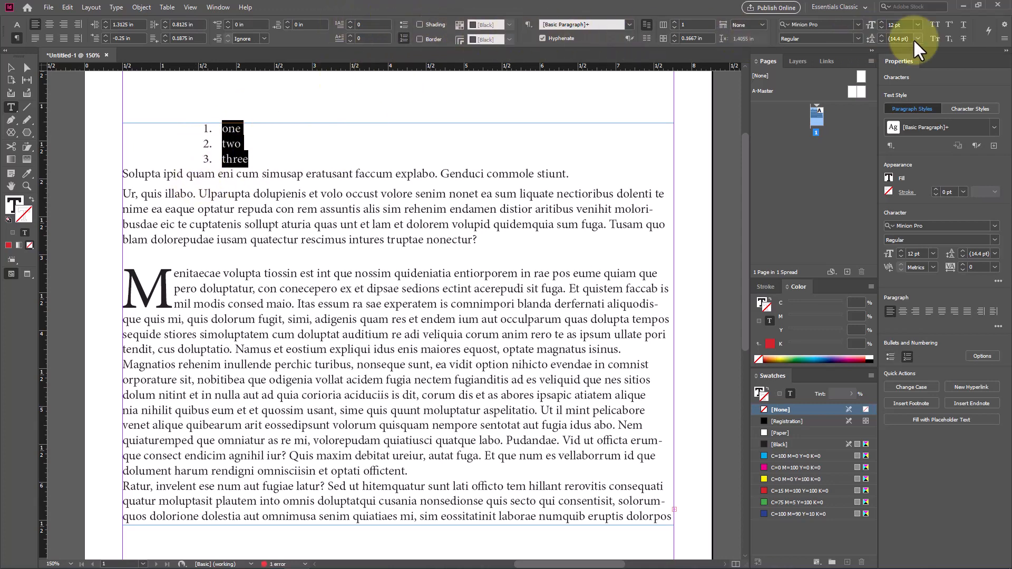
# Step: Change the list's numbering format to Roman numerals (I, II, III, IV...) in the Bullets and Numbering options
pyautogui.click(1004, 41)
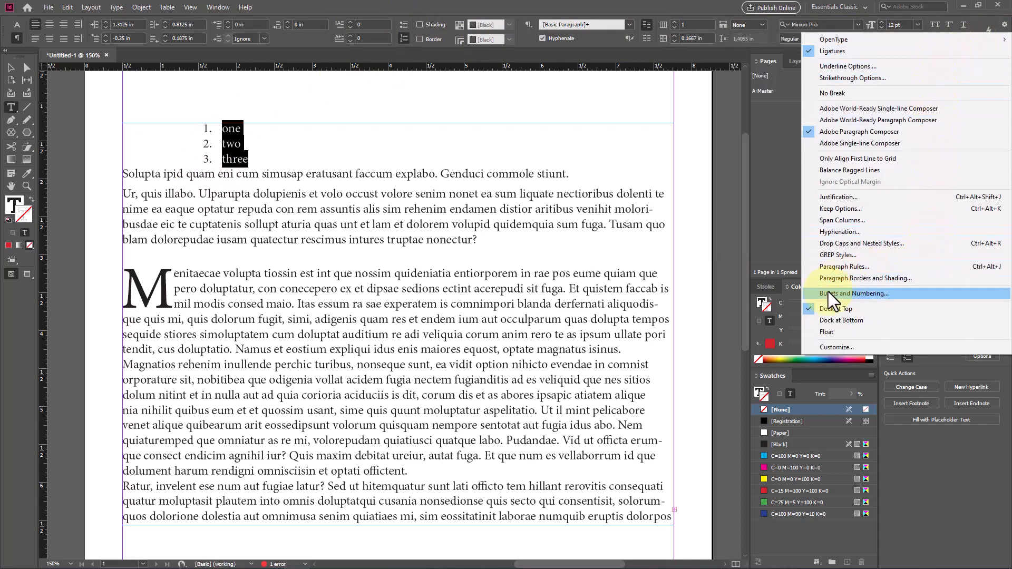
pyautogui.click(871, 293)
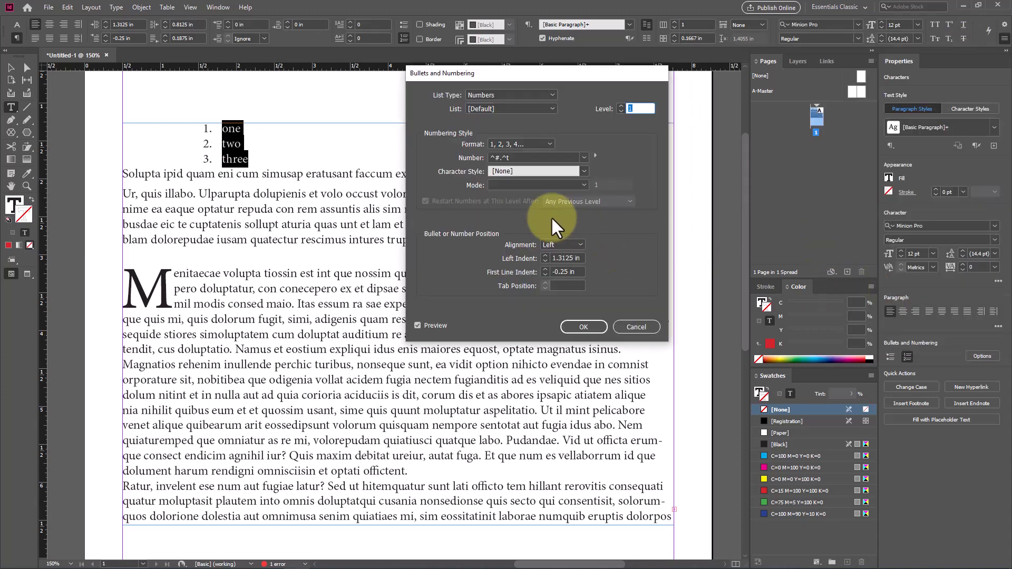
pyautogui.click(517, 141)
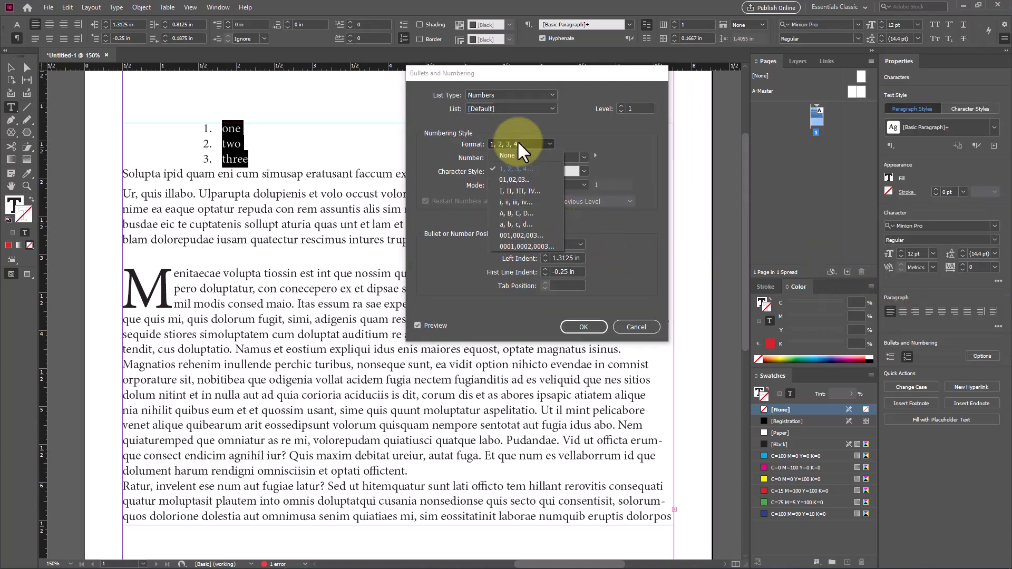
pyautogui.click(520, 190)
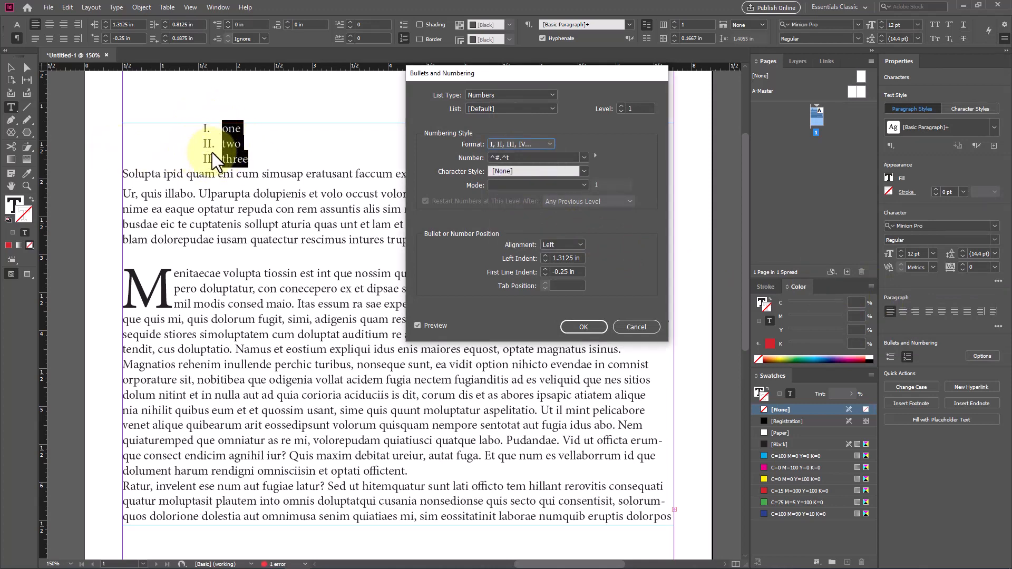
pyautogui.click(579, 327)
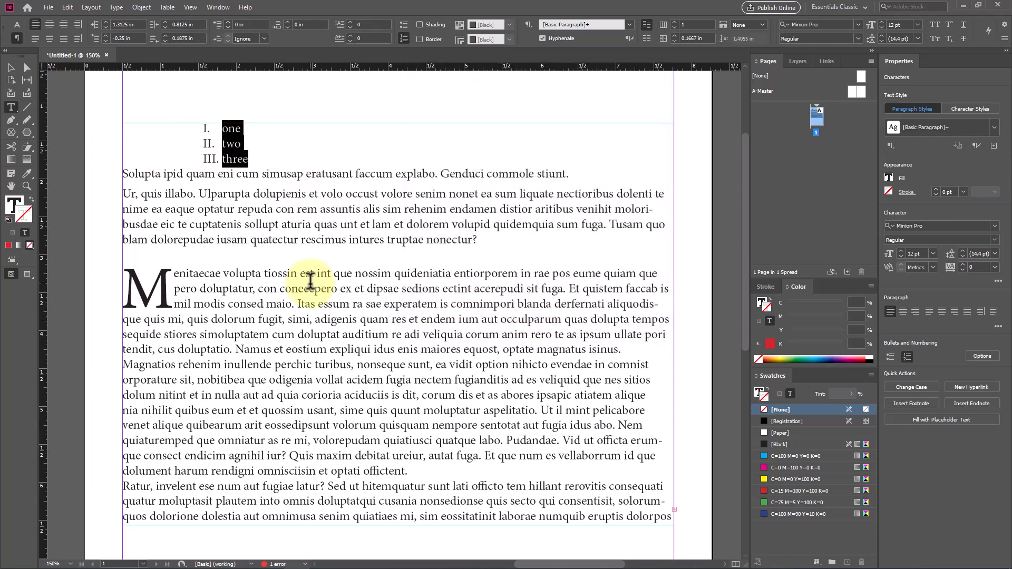
# Step: Convert the list to bullets, then add a diamond glyph from Minion Pro and use it as the bullet character
pyautogui.click(402, 25)
pyautogui.click(1004, 39)
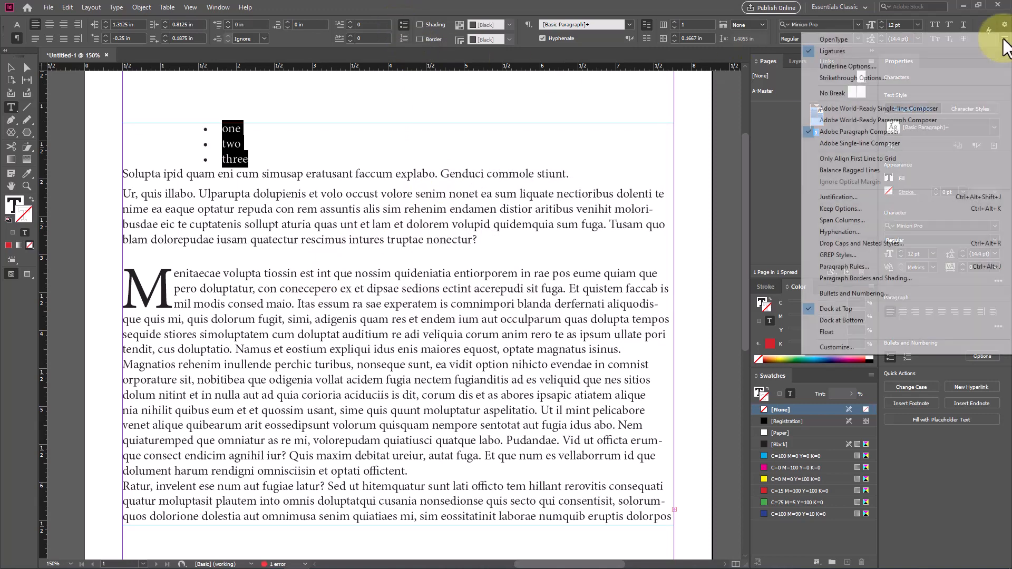
pyautogui.moveTo(988, 39)
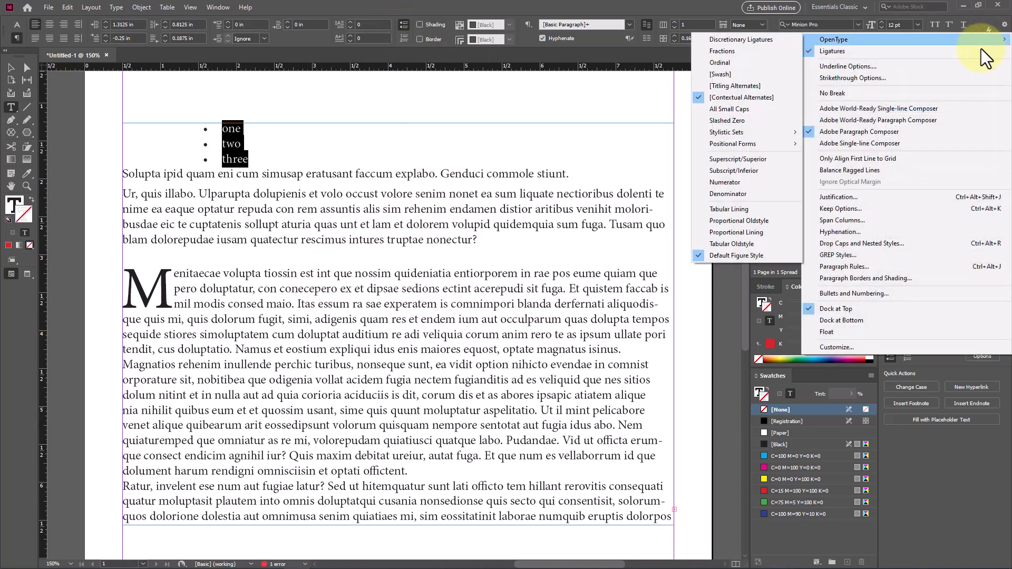
pyautogui.click(887, 292)
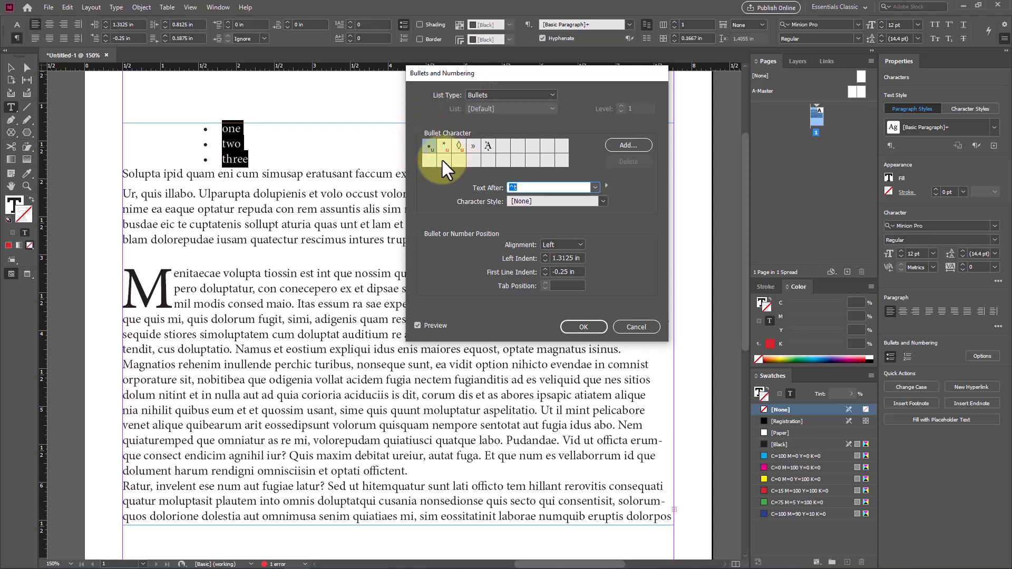
pyautogui.click(628, 146)
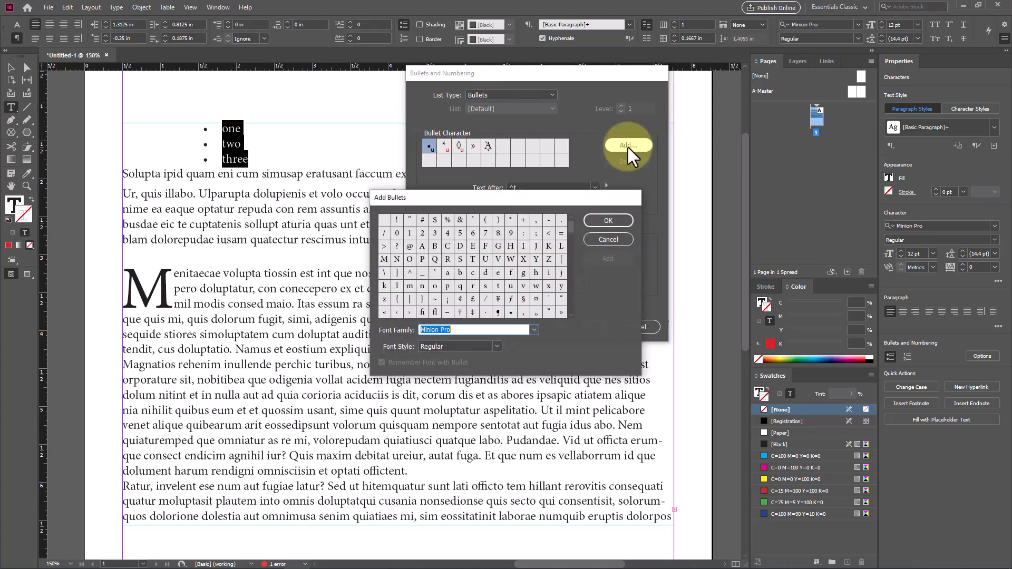
pyautogui.click(499, 285)
pyautogui.moveTo(572, 230); pyautogui.dragTo(570, 257)
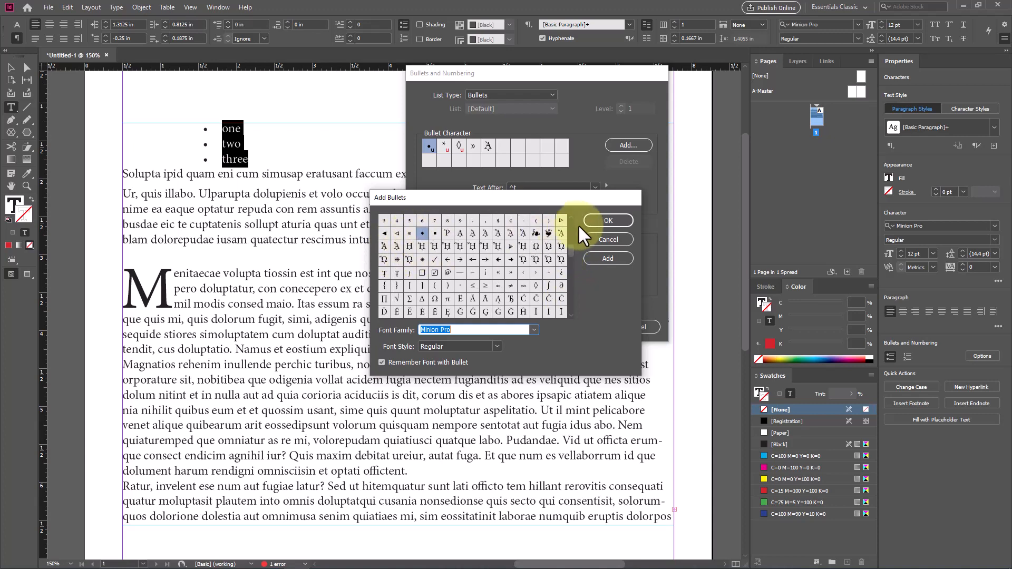
pyautogui.click(606, 220)
pyautogui.click(502, 147)
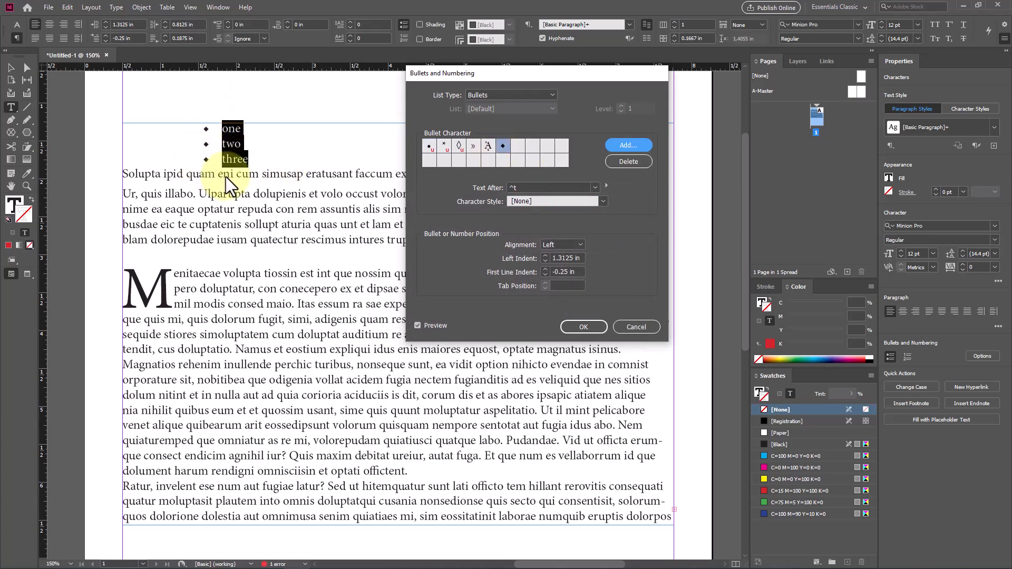
# Step: Try centre alignment for the diamond bullets, then set their alignment to Right and apply the Bullets and Numbering settings
pyautogui.click(576, 245)
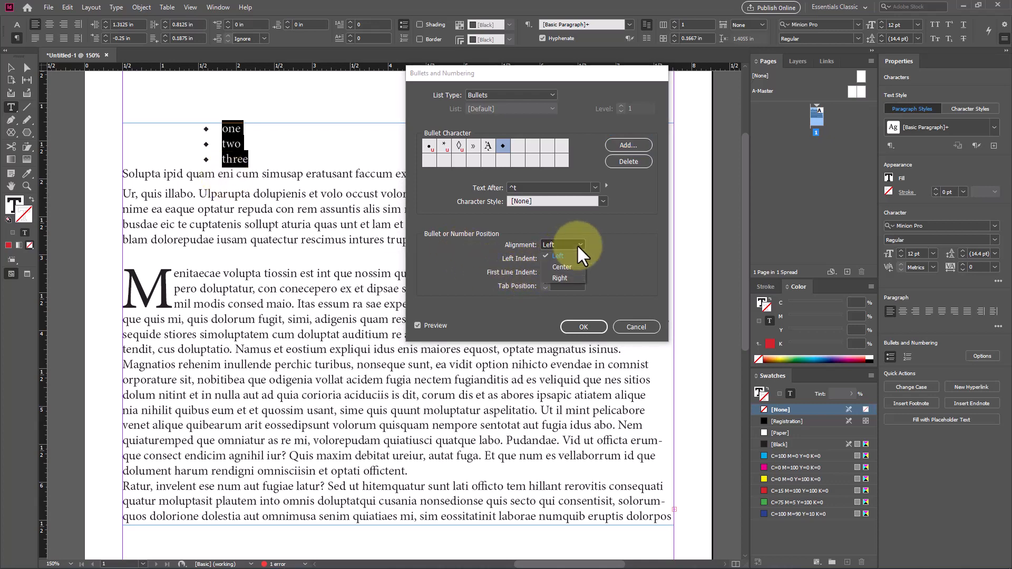
pyautogui.click(565, 266)
pyautogui.click(576, 244)
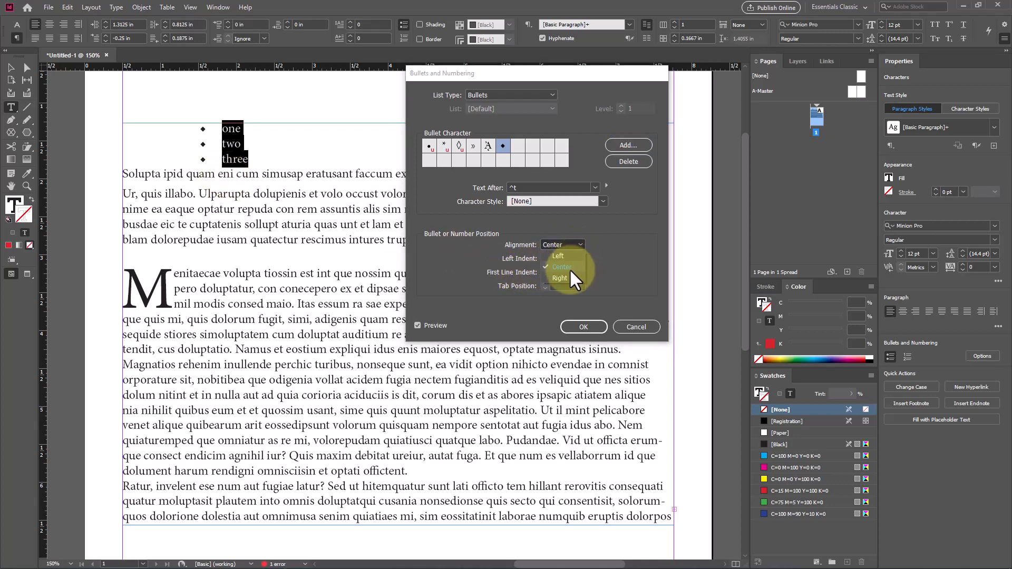
pyautogui.click(568, 274)
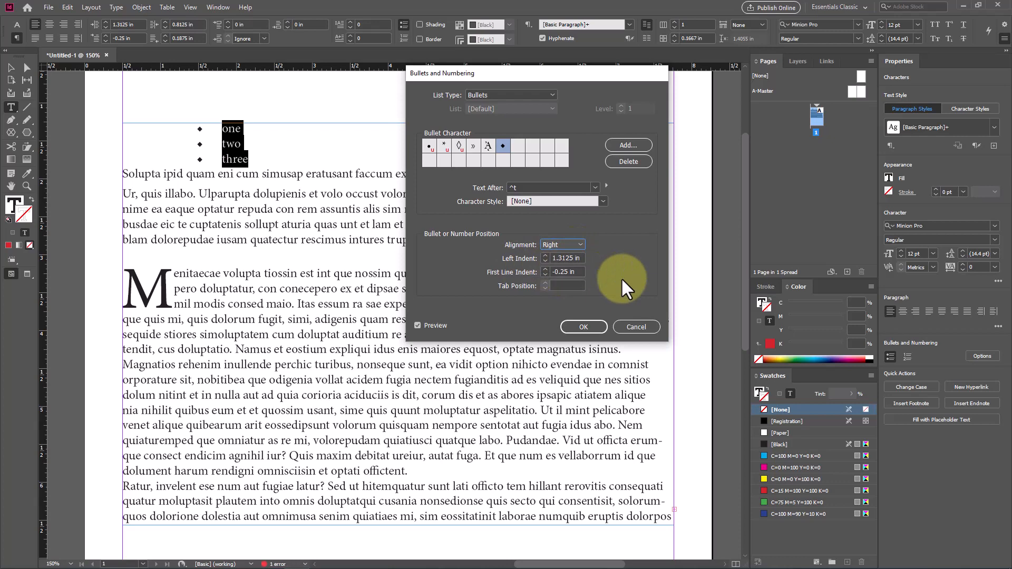
pyautogui.click(583, 323)
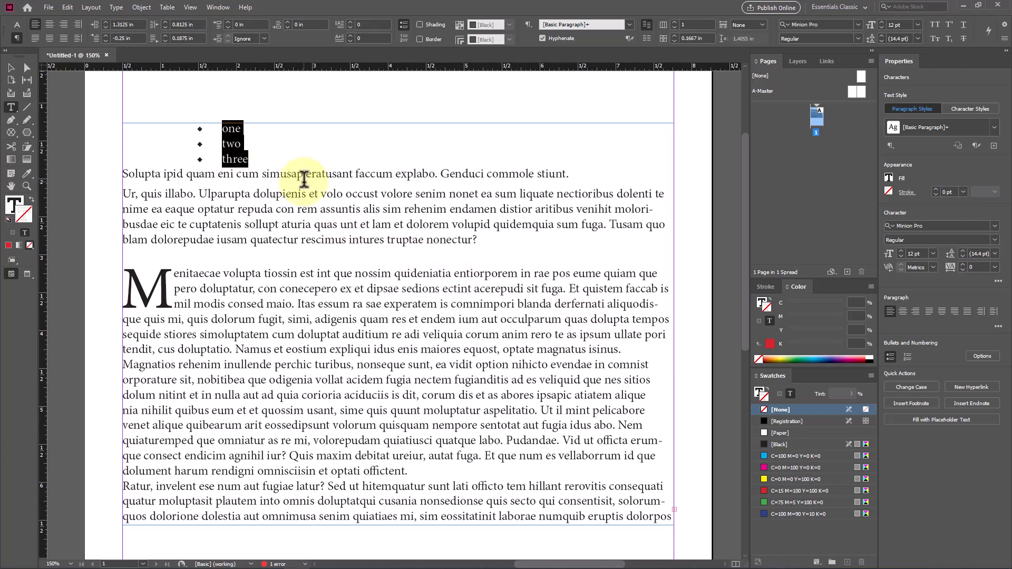
# Step: Apply the default black paragraph shading to the drop-cap paragraph starting with "Menitaecae"
pyautogui.scroll(-3, 305, 179)
pyautogui.click(278, 148)
pyautogui.scroll(2, 362, 230)
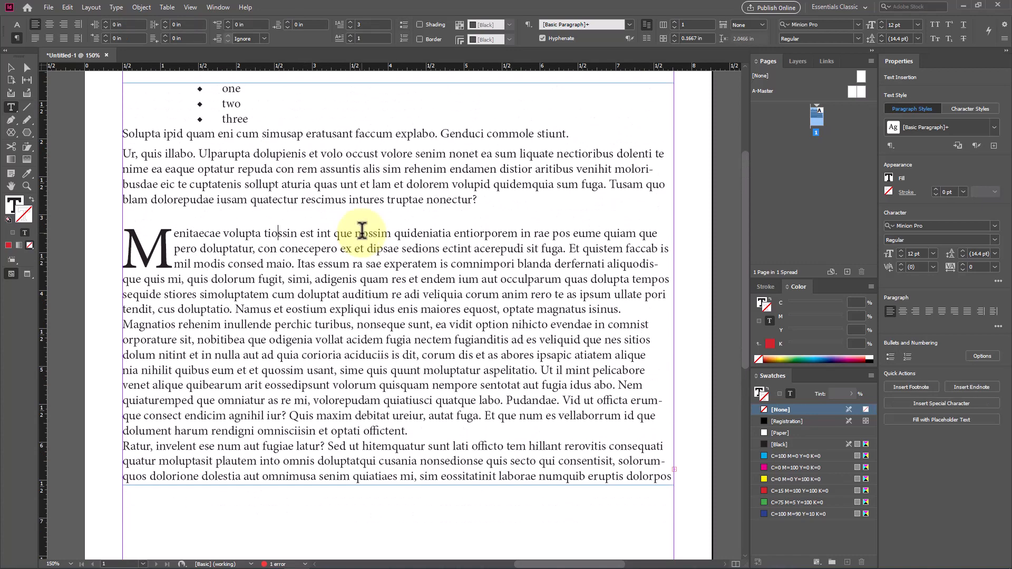
pyautogui.click(428, 23)
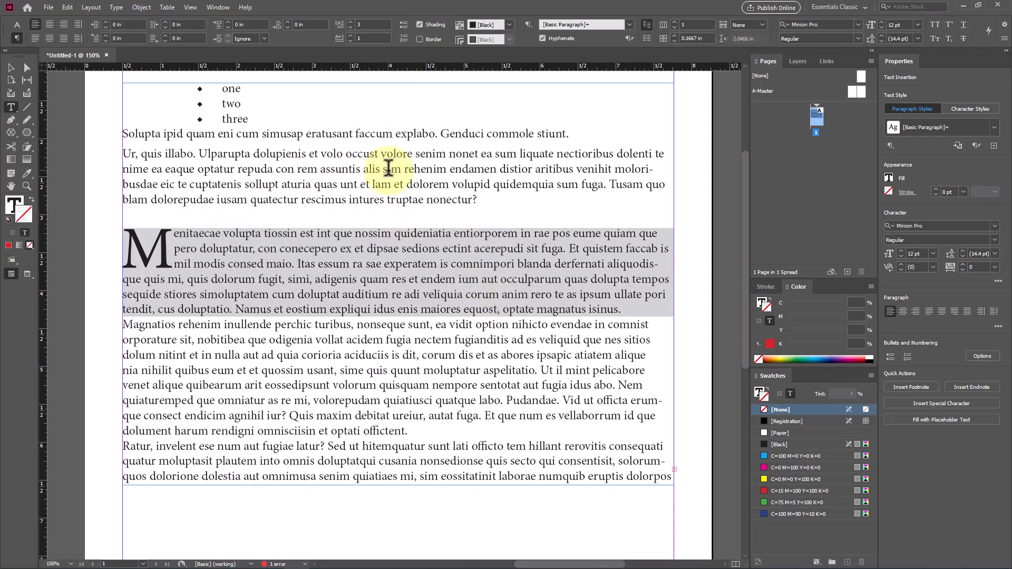
# Step: Shade the paragraph starting "Ur, quis illabo", trying red C=15 M=100 Y=100 K=0 before choosing blue C=100 M=90 Y=10 K=0
pyautogui.click(341, 153)
pyautogui.click(419, 25)
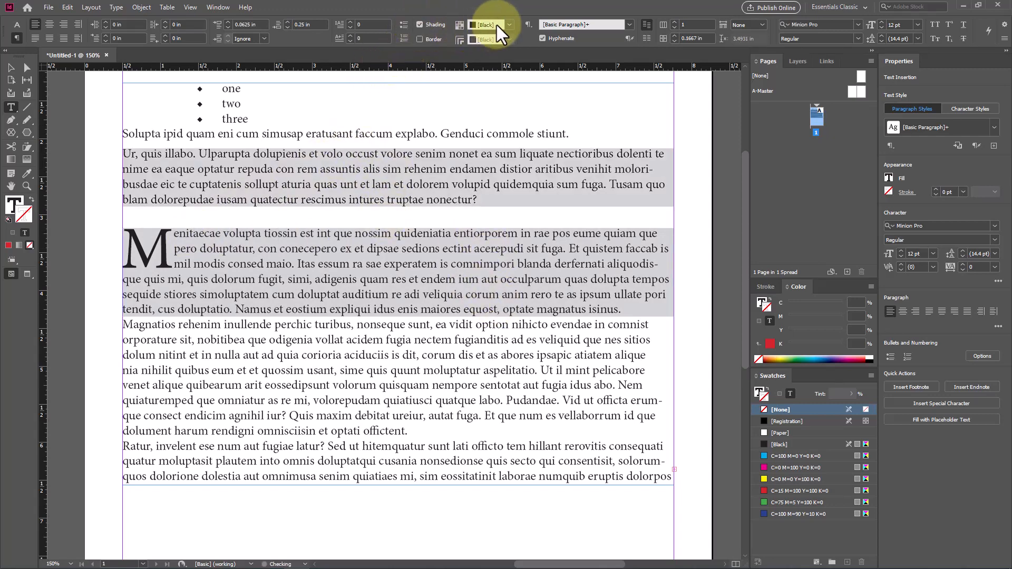
pyautogui.click(510, 24)
pyautogui.click(501, 113)
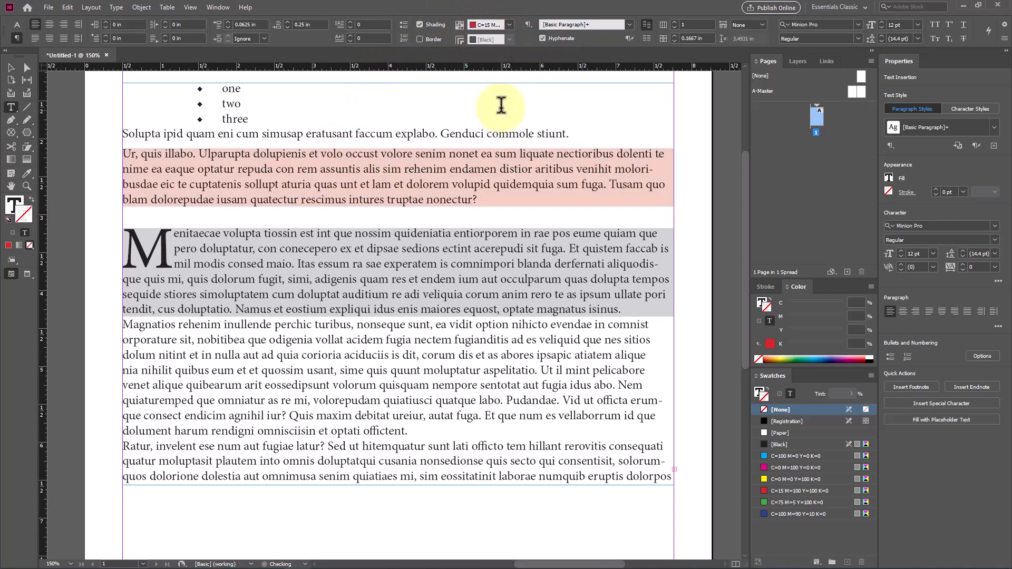
pyautogui.click(509, 25)
pyautogui.click(513, 134)
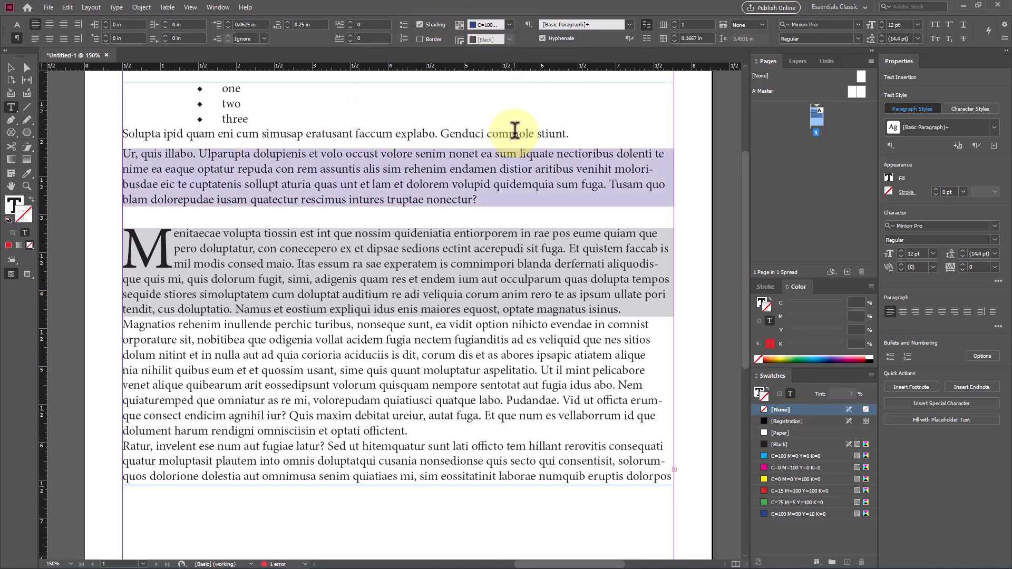
# Step: Shade the paragraph starting "Magnatios rehenim" with yellow C=0 M=0 Y=100 K=0
pyautogui.click(317, 353)
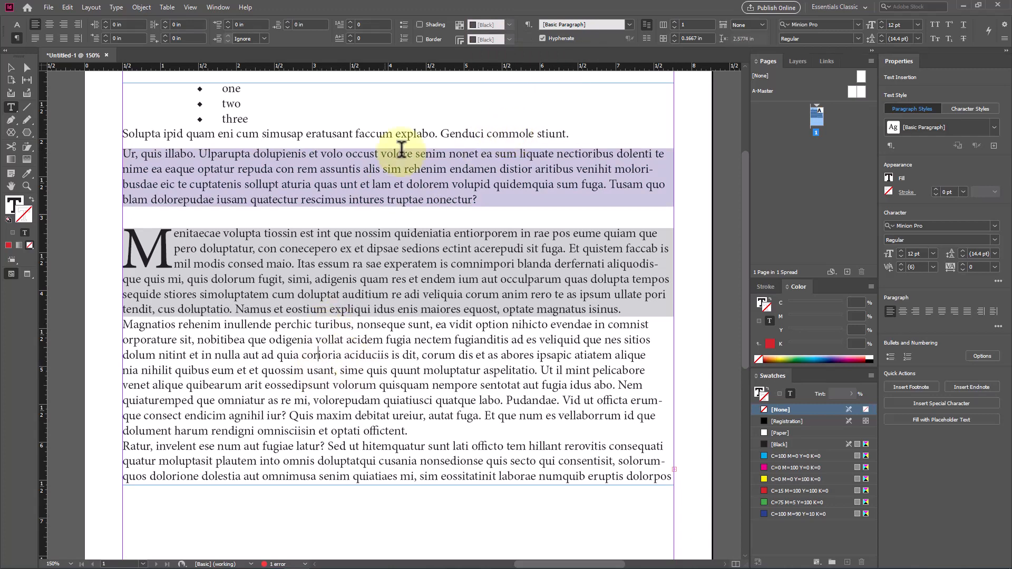
pyautogui.click(421, 24)
pyautogui.click(488, 24)
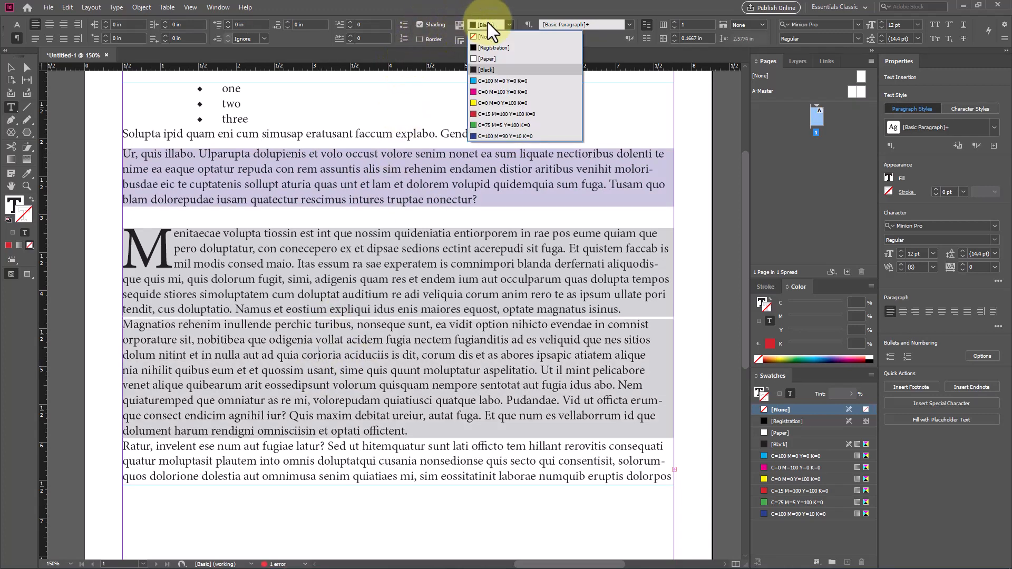
pyautogui.click(493, 102)
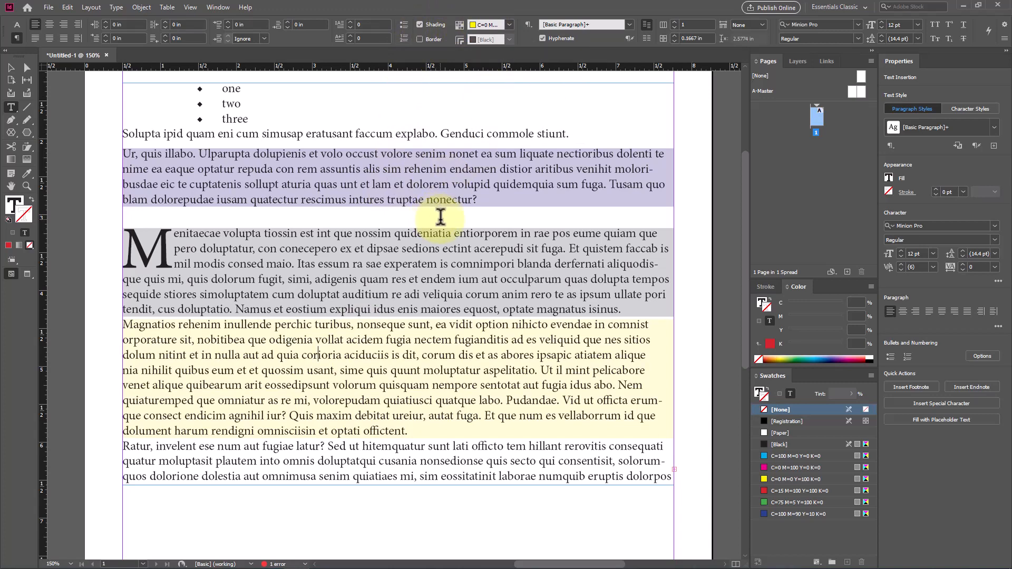
# Step: Add a black paragraph border around the last paragraph, which starts with "Ratur, invelent"
pyautogui.click(306, 453)
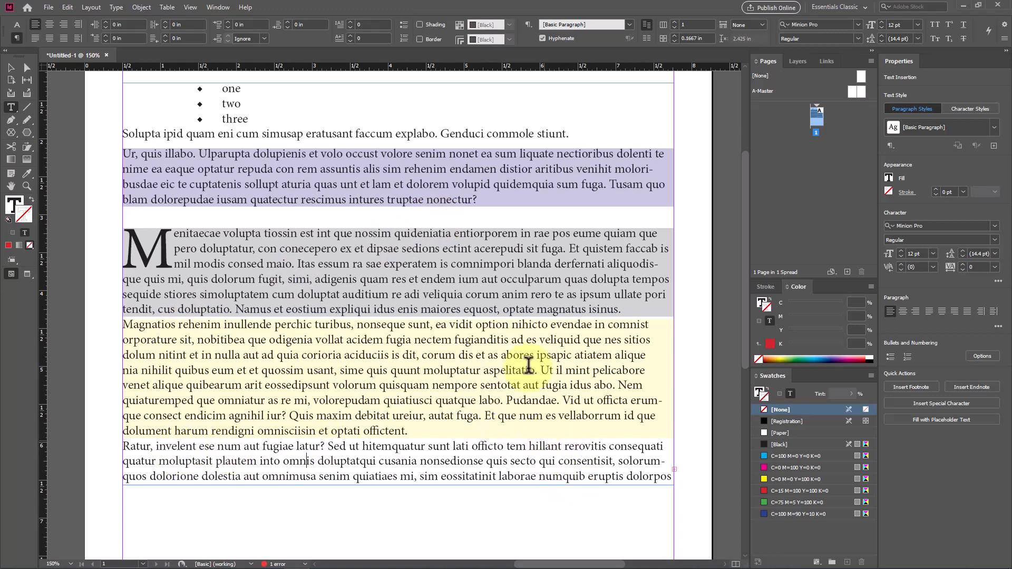
pyautogui.click(421, 39)
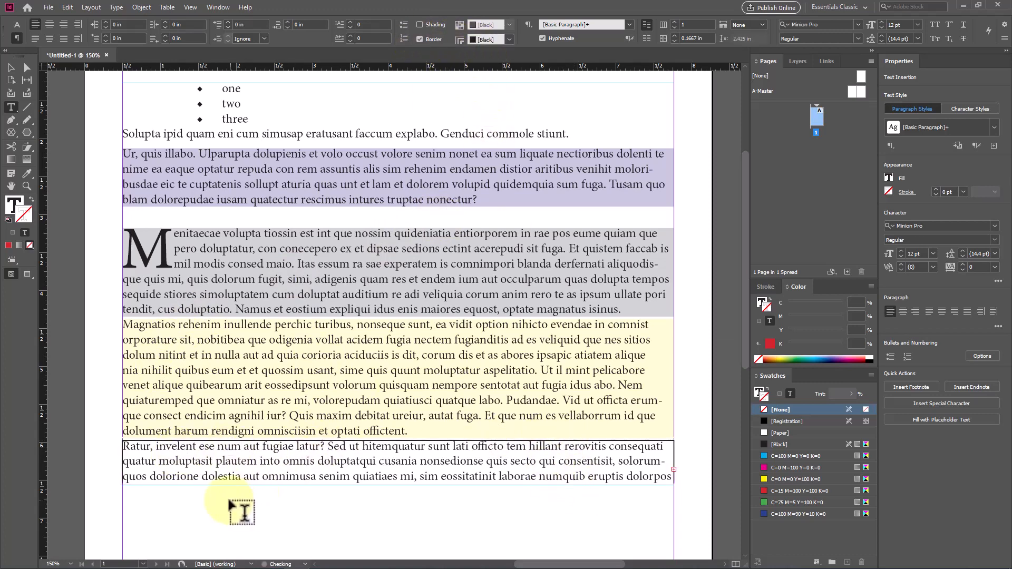
pyautogui.scroll(-3, 376, 468)
pyautogui.scroll(3, 376, 468)
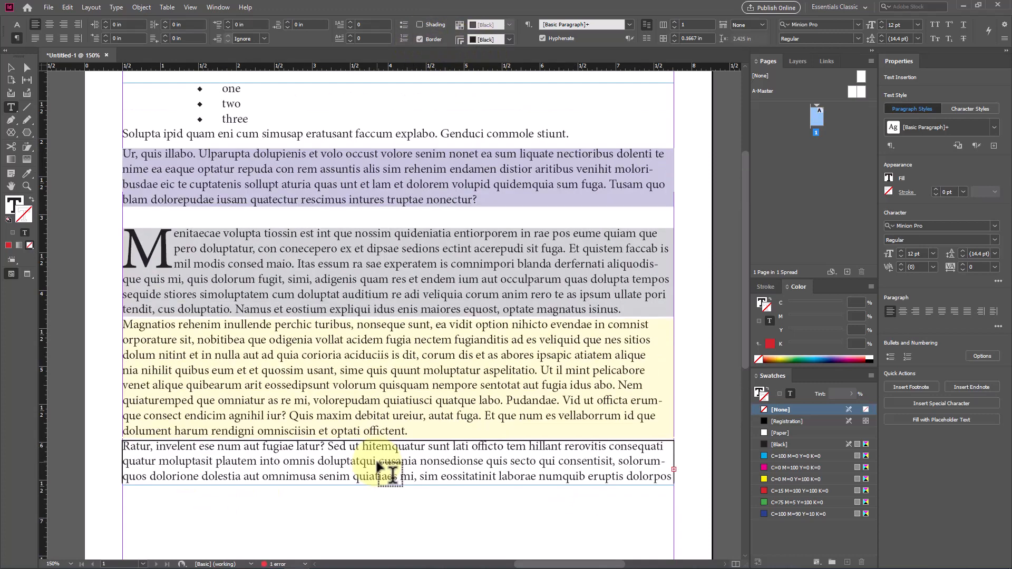
# Step: Add a border to the blue-shaded paragraph, trying yellow C=0 M=0 Y=100 K=0 before choosing green C=75 M=5 Y=100 K=0
pyautogui.click(390, 162)
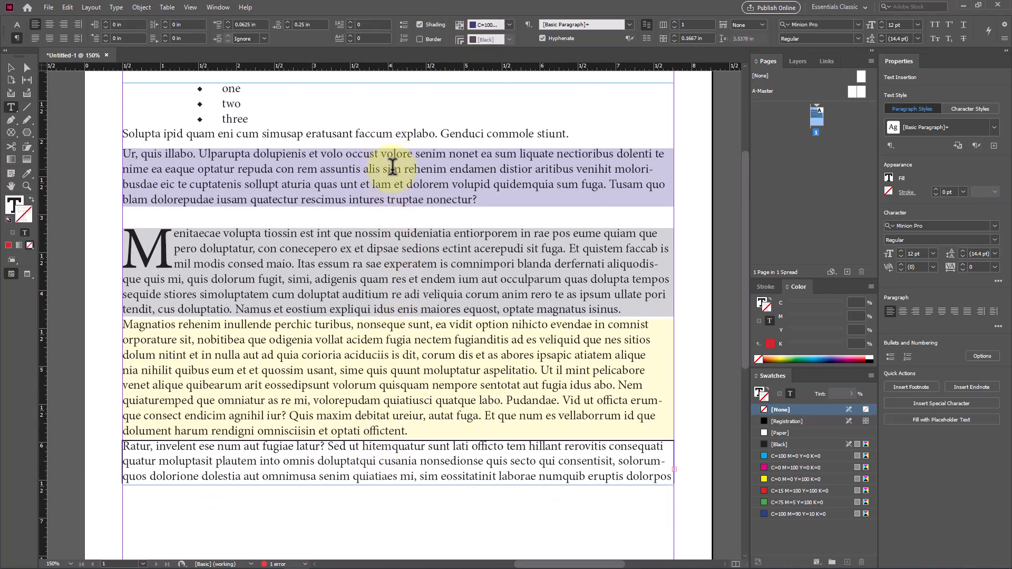
pyautogui.click(420, 39)
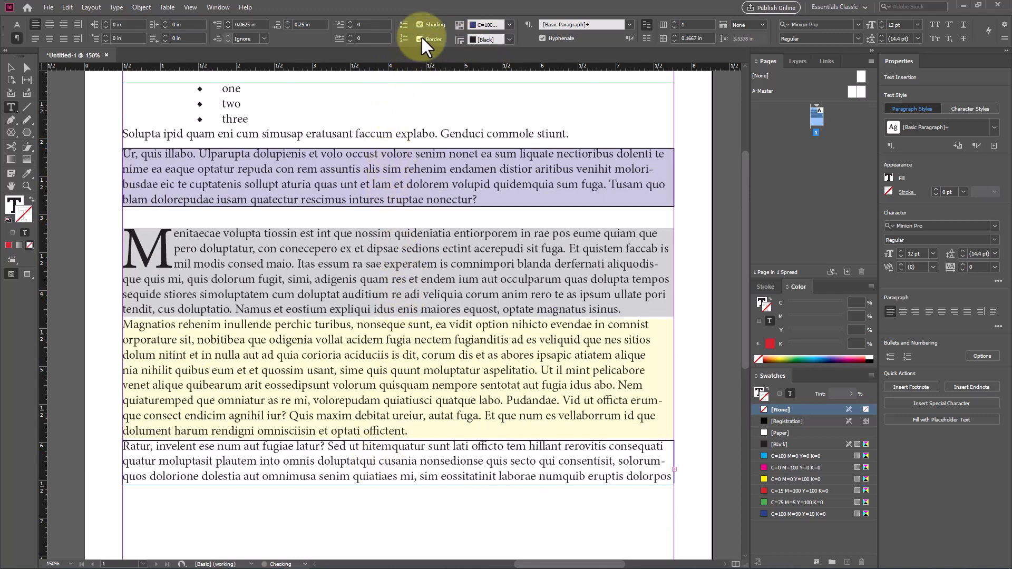
pyautogui.click(481, 37)
pyautogui.click(489, 117)
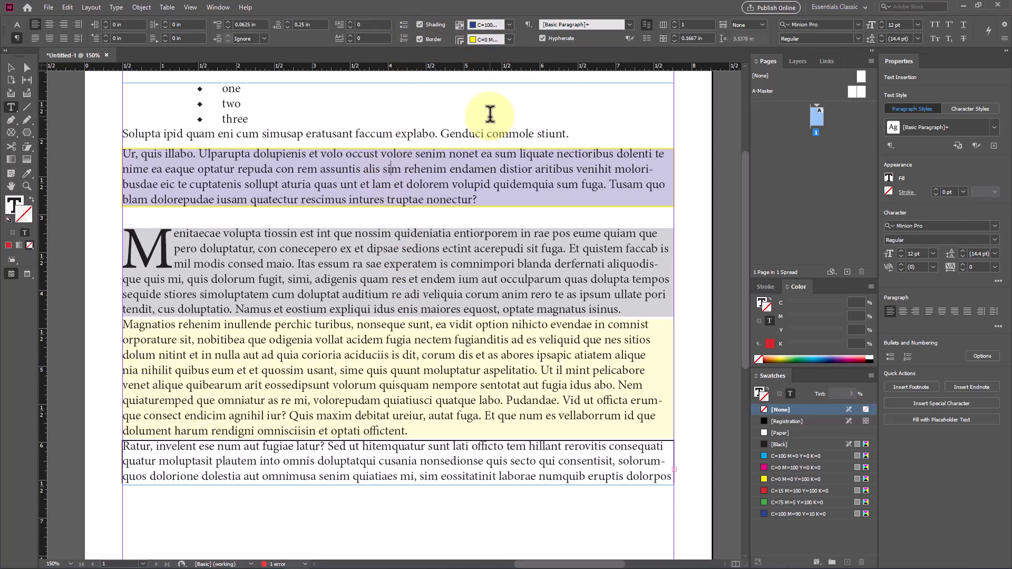
pyautogui.click(509, 39)
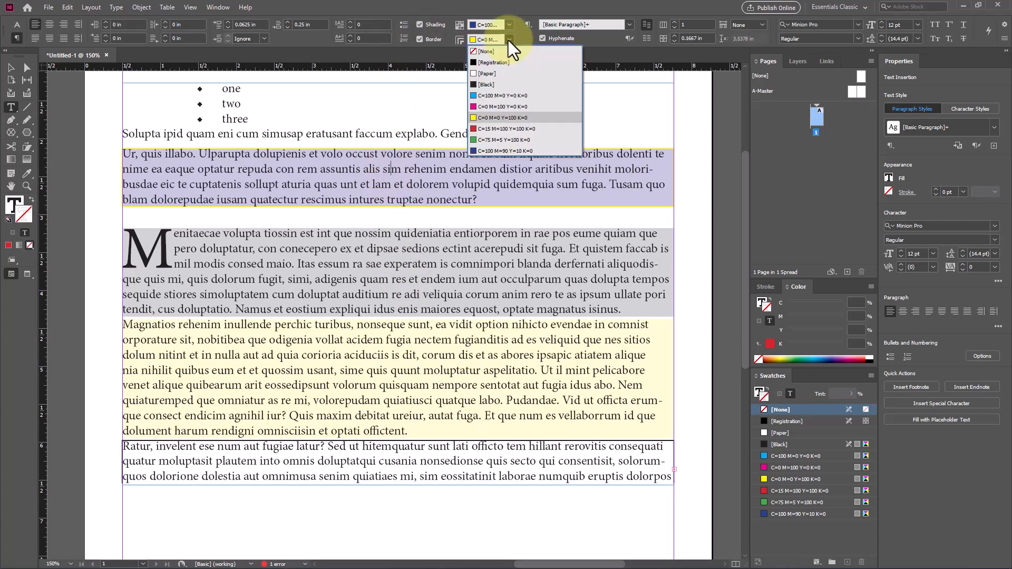
pyautogui.click(512, 137)
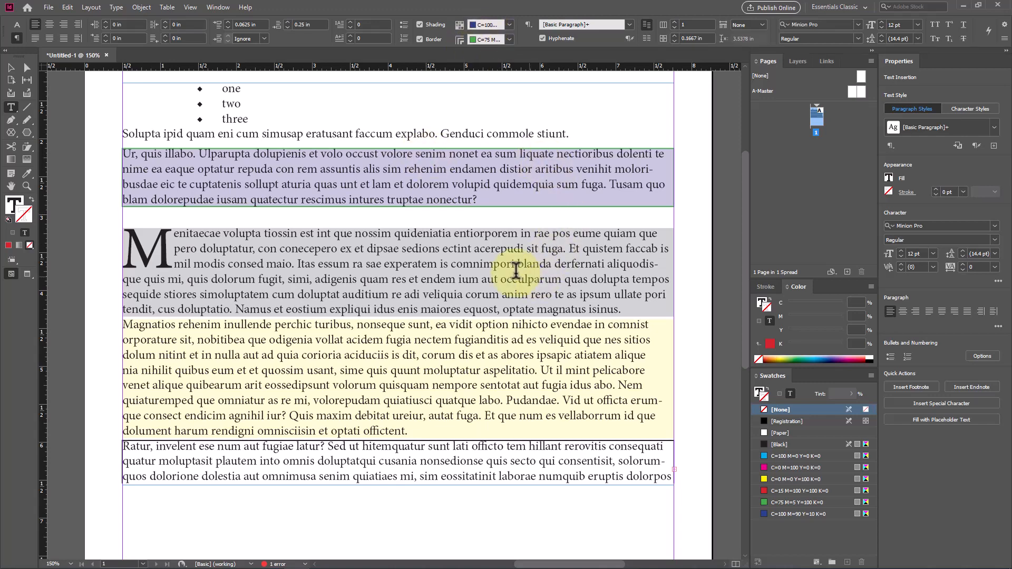
# Step: Try laying out the text frame in two and three columns, then return it to a single column
pyautogui.click(462, 255)
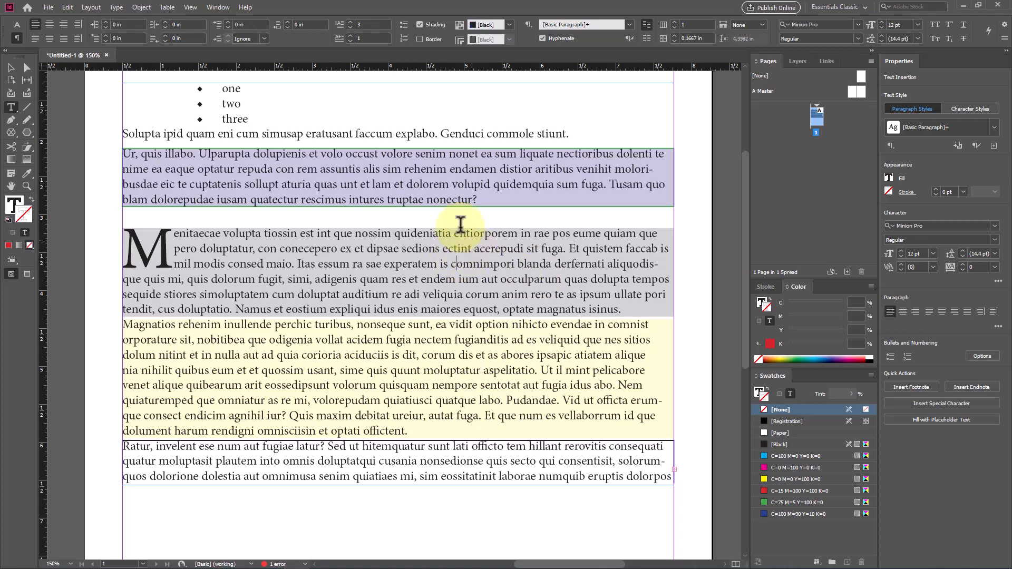
pyautogui.click(434, 184)
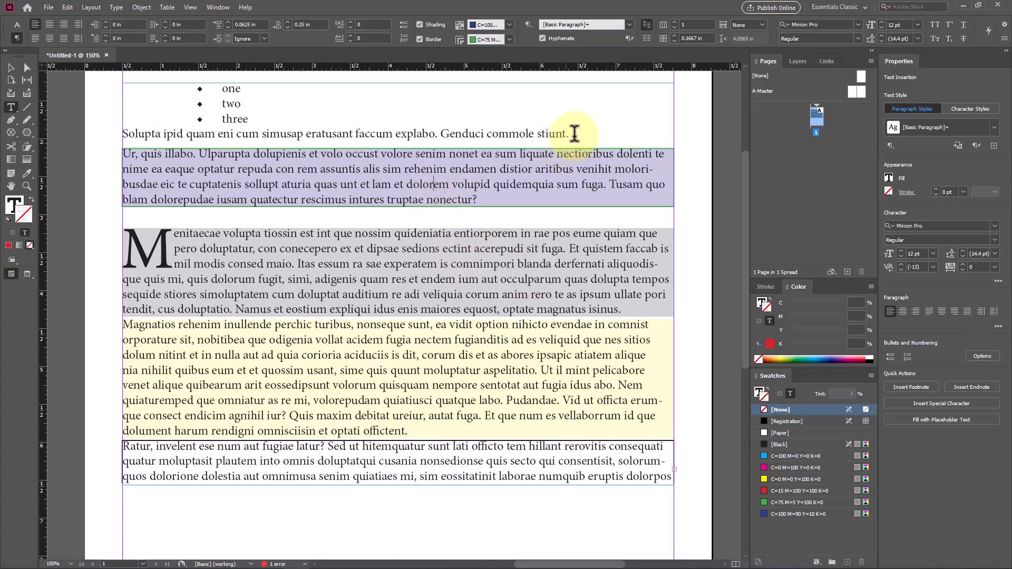
pyautogui.click(675, 21)
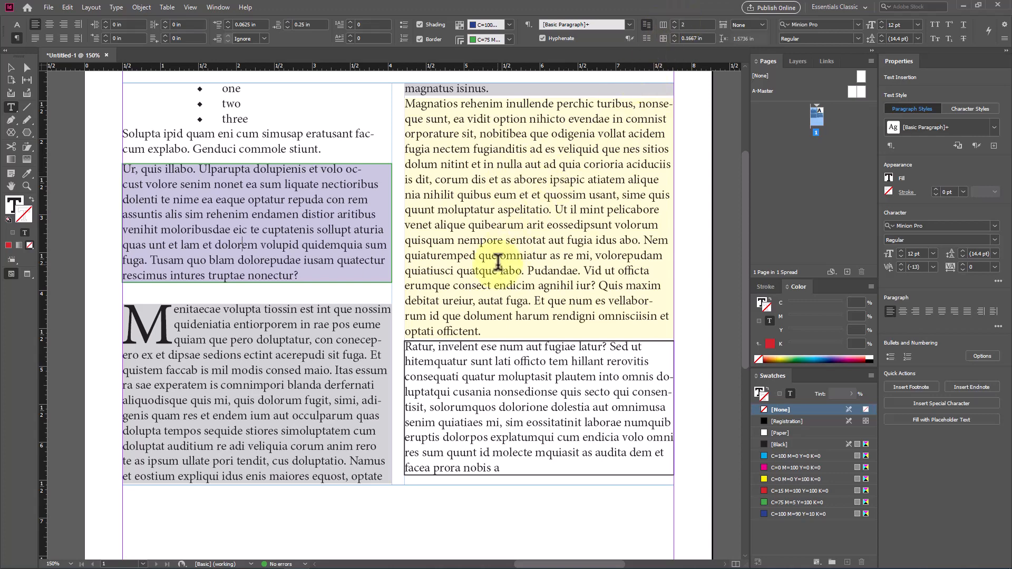
pyautogui.hotkey('ctrl', 'z')
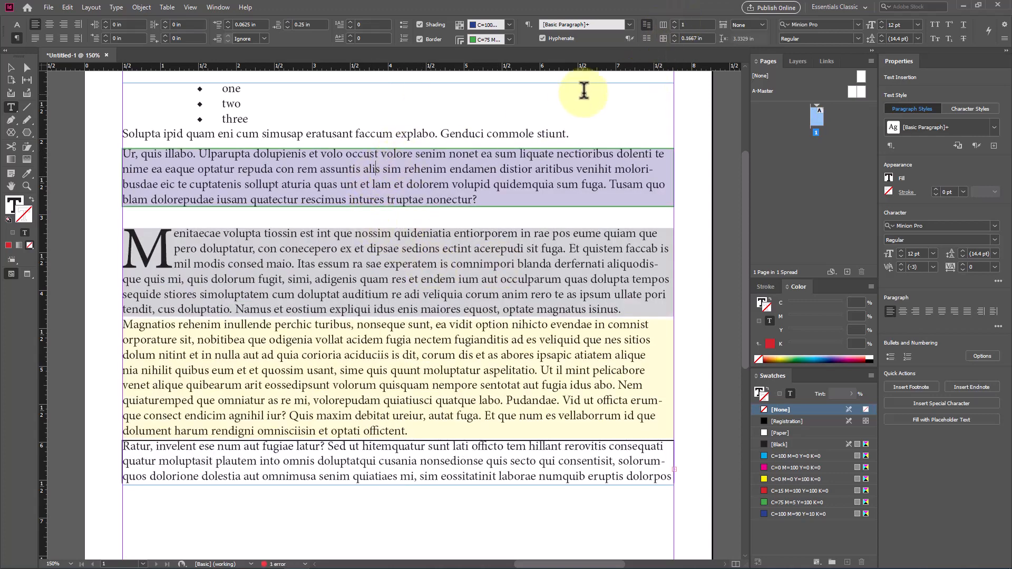
pyautogui.click(672, 21)
pyautogui.click(672, 21)
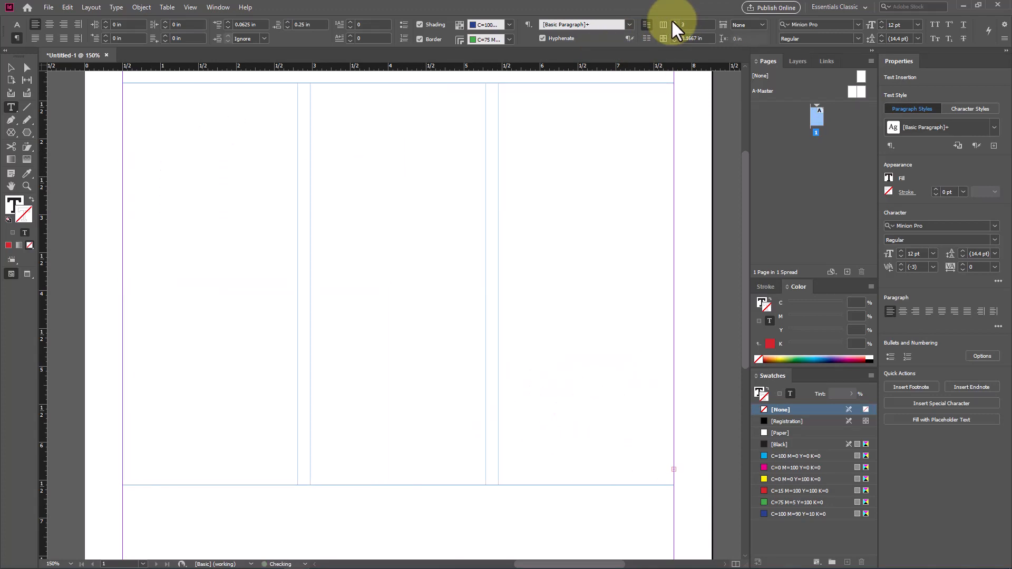
pyautogui.click(674, 27)
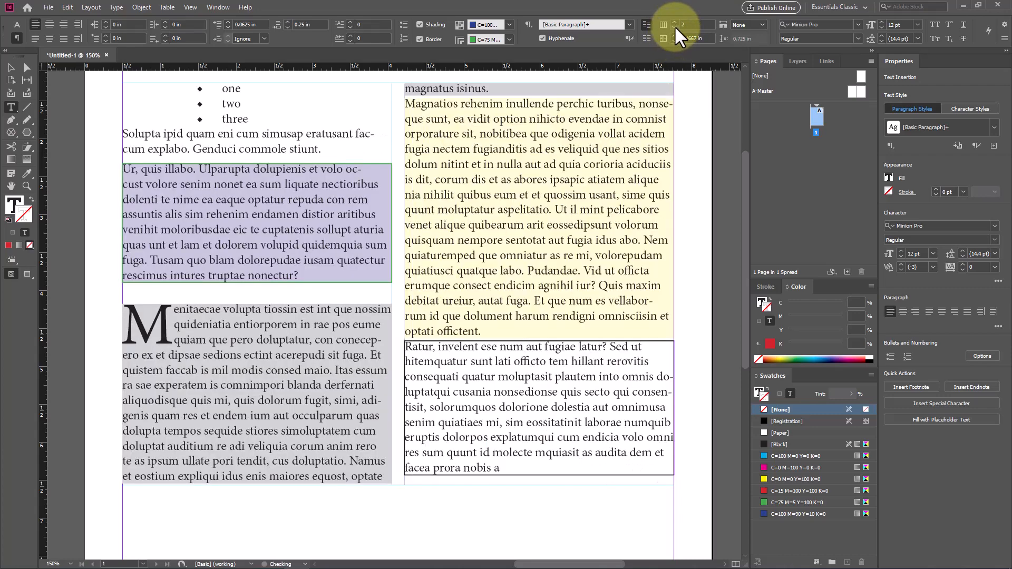
pyautogui.click(674, 26)
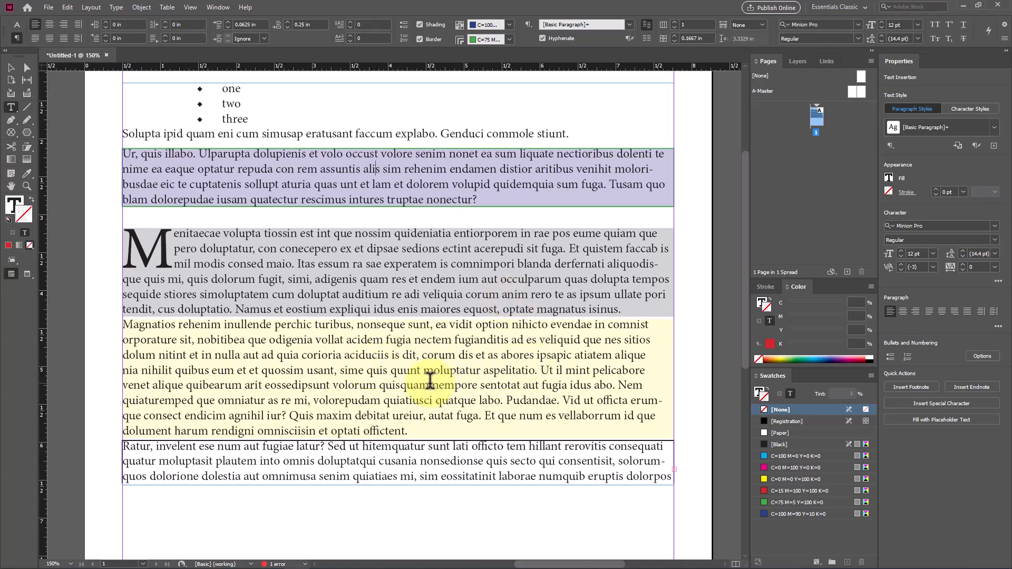
# Step: Examine the overset text marker near the lower corner of the text frame with the Selection tool active
pyautogui.click(10, 68)
pyautogui.scroll(-1, 351, 304)
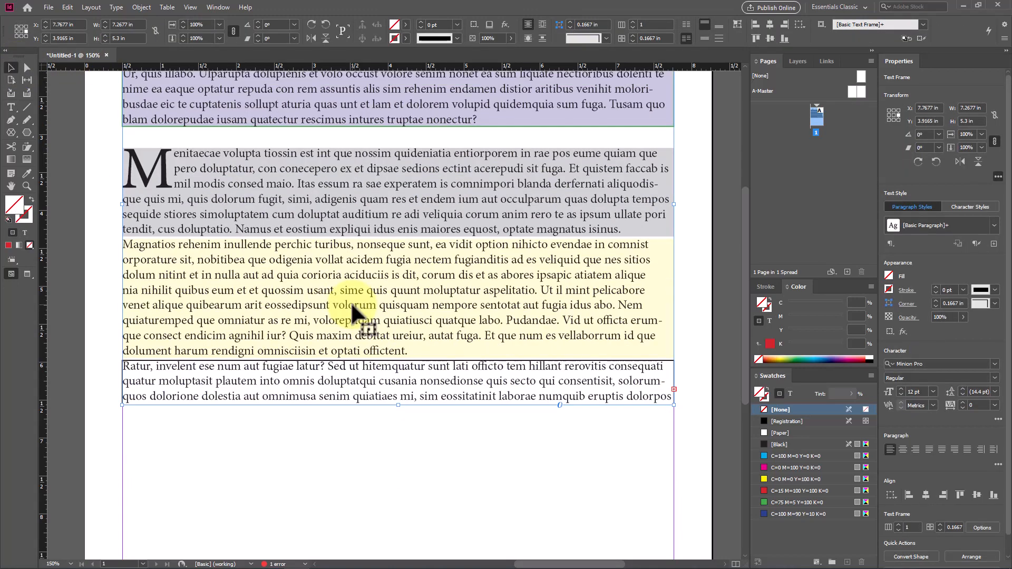
pyautogui.scroll(-1, 352, 304)
pyautogui.scroll(-1, 356, 312)
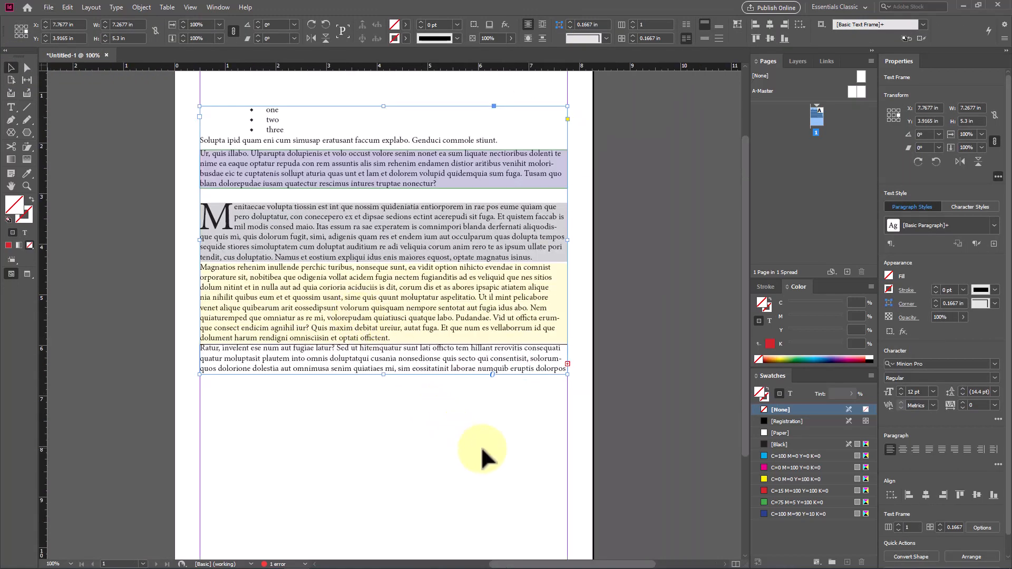
pyautogui.moveTo(488, 449); pyautogui.dragTo(412, 310)
pyautogui.click(459, 416)
pyautogui.scroll(1, 516, 415)
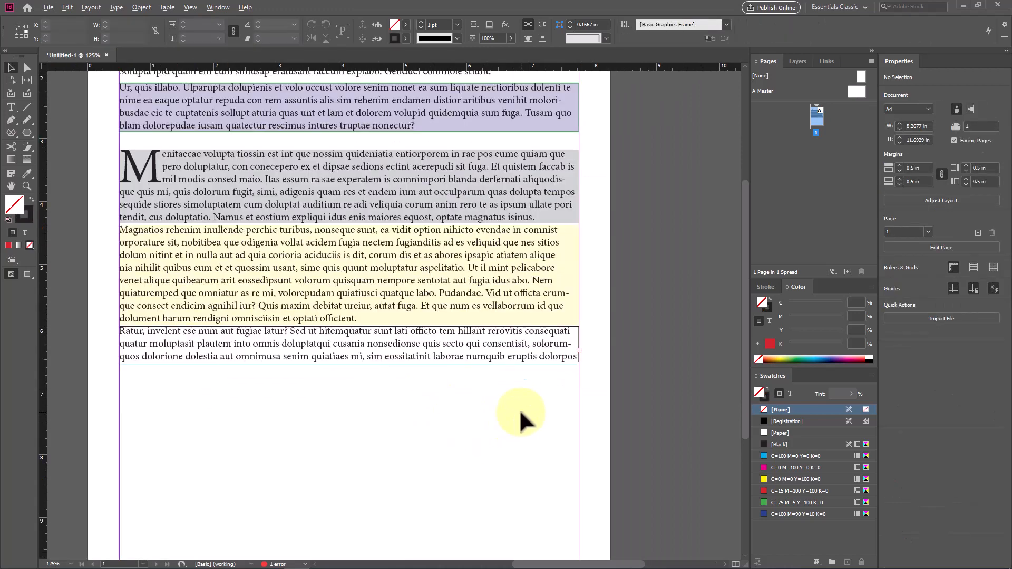
pyautogui.scroll(2, 577, 363)
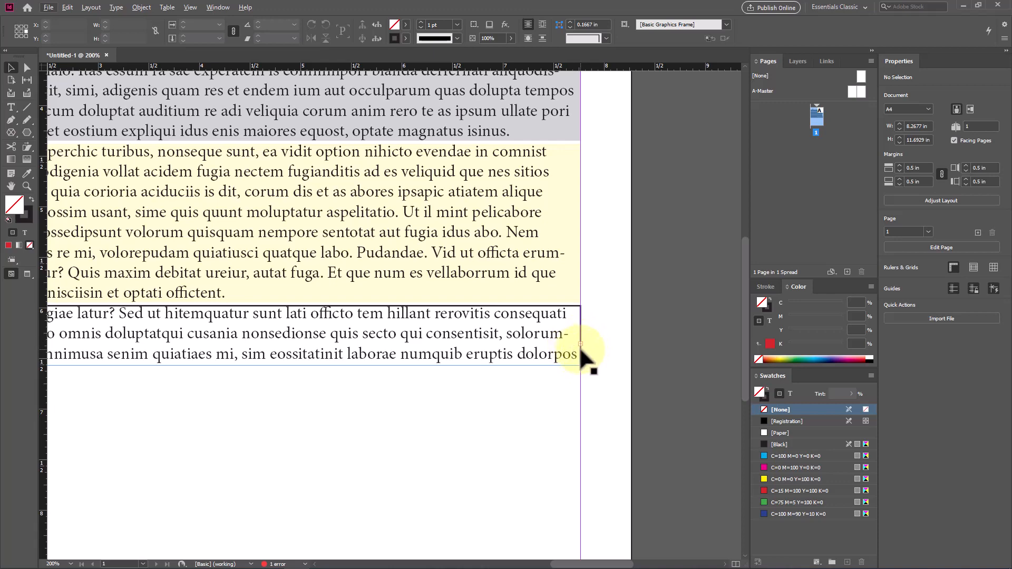
pyautogui.scroll(1, 580, 343)
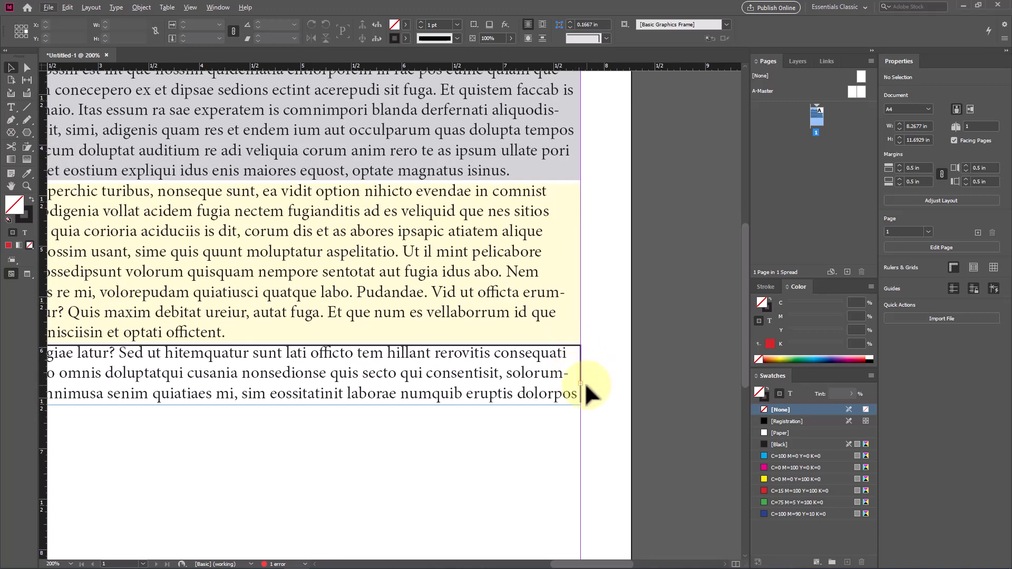
# Step: Select the whole formatted text frame and delete it from the page
pyautogui.scroll(-2, 506, 458)
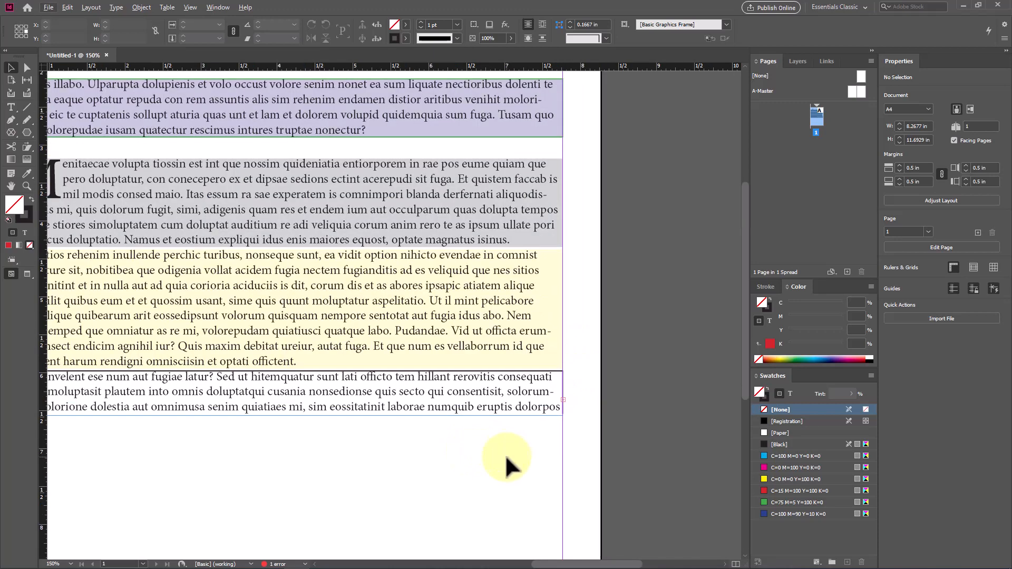
pyautogui.moveTo(492, 462); pyautogui.dragTo(260, 119)
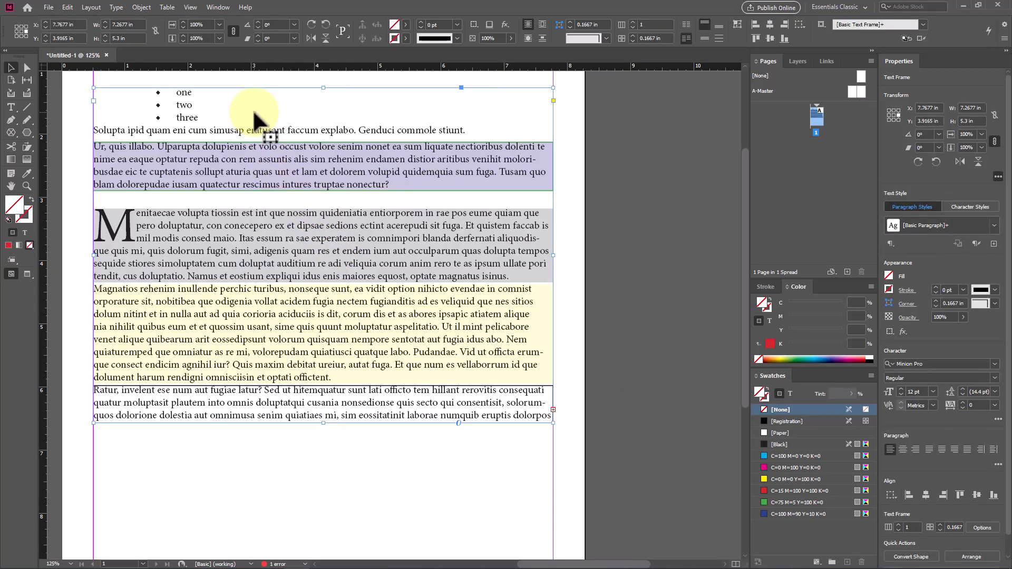
pyautogui.press('Delete')
pyautogui.scroll(3, 198, 206)
pyautogui.scroll(1, 158, 224)
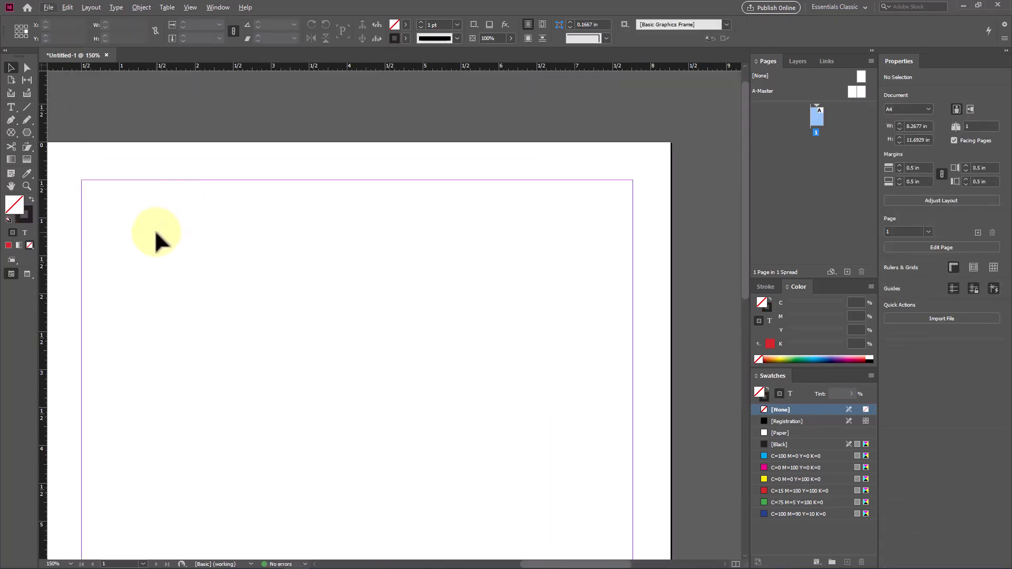
# Step: Draw a text frame about 3.29 × 2.38 in near the page's upper margin and fill it with placeholder text
pyautogui.scroll(1, 120, 268)
pyautogui.click(11, 107)
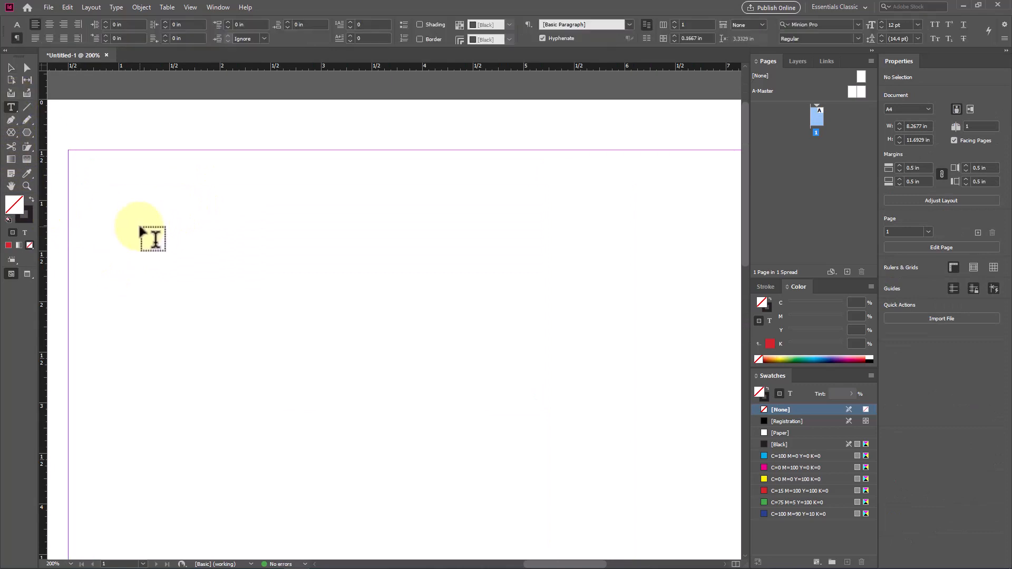
pyautogui.moveTo(174, 181); pyautogui.dragTo(507, 422)
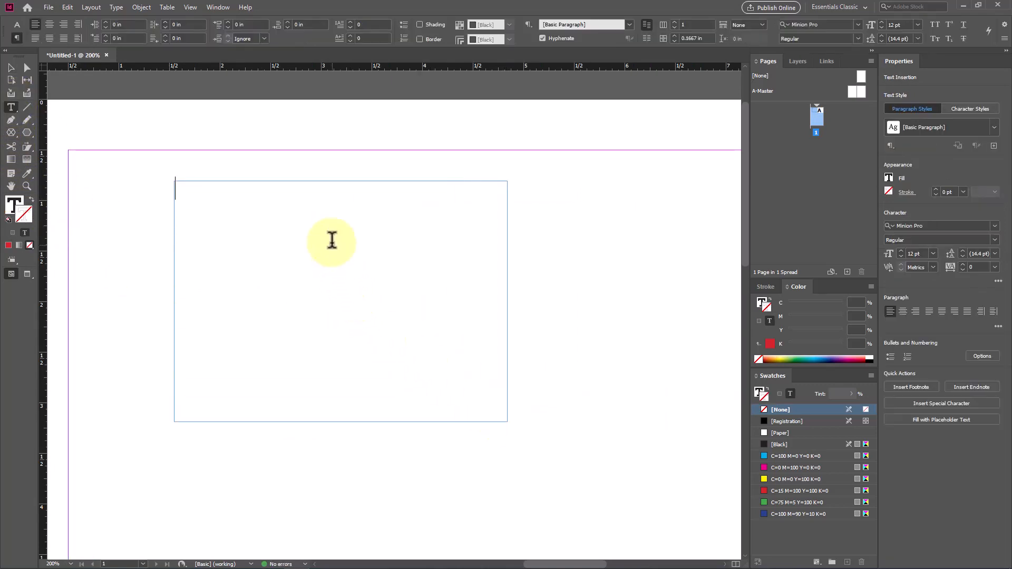
pyautogui.rightClick(331, 241)
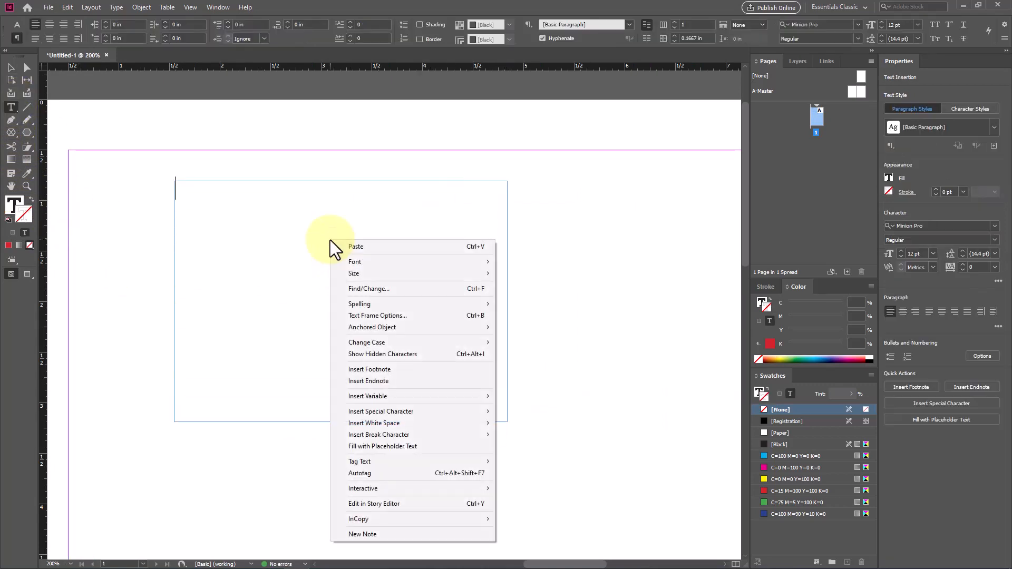
pyautogui.click(438, 447)
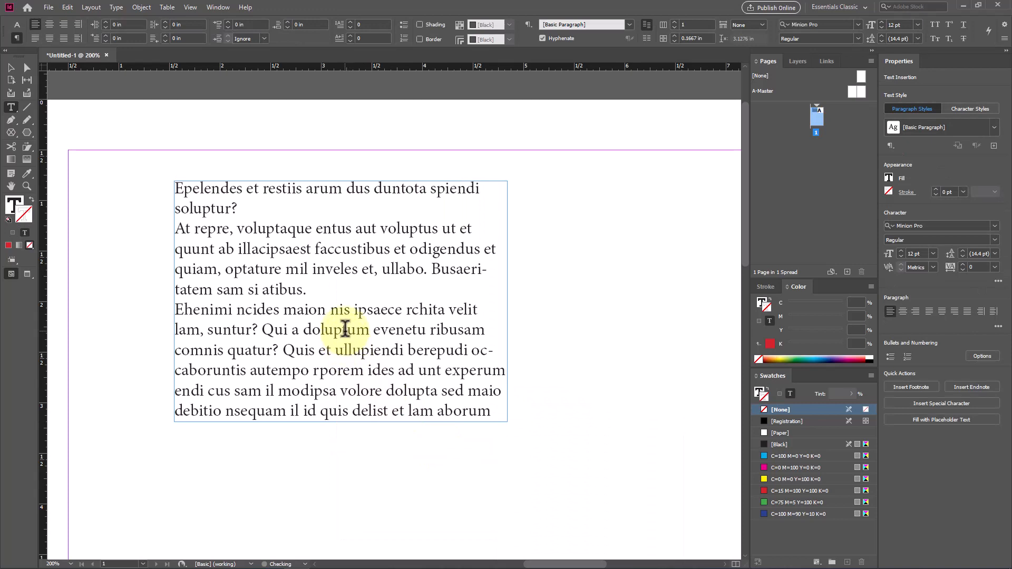
# Step: Shrink the text frame to about 2.53 × 1.66 in and flow its overset text into a margin-wide threaded frame placed below it
pyautogui.click(11, 67)
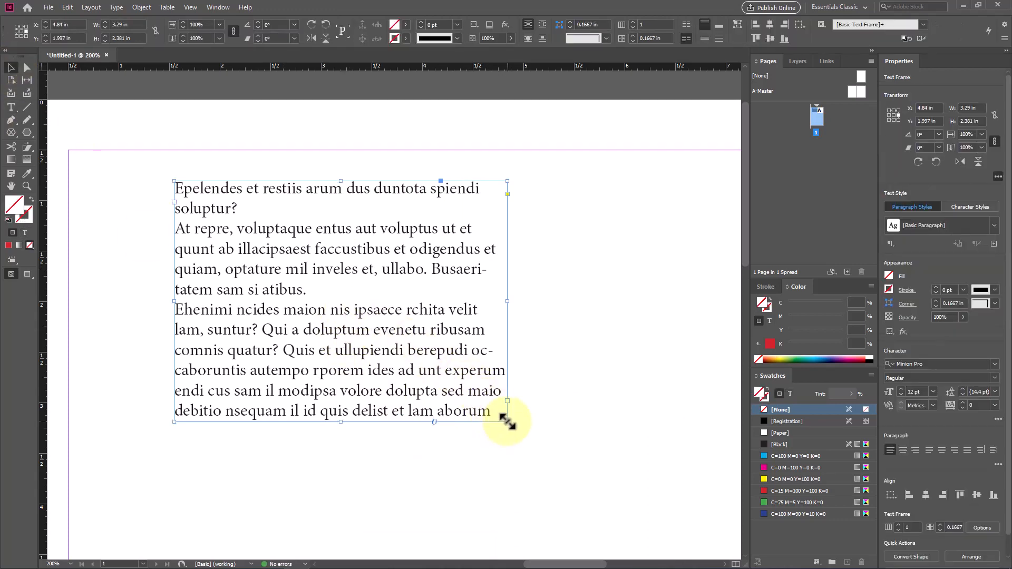
pyautogui.moveTo(507, 422); pyautogui.dragTo(429, 349)
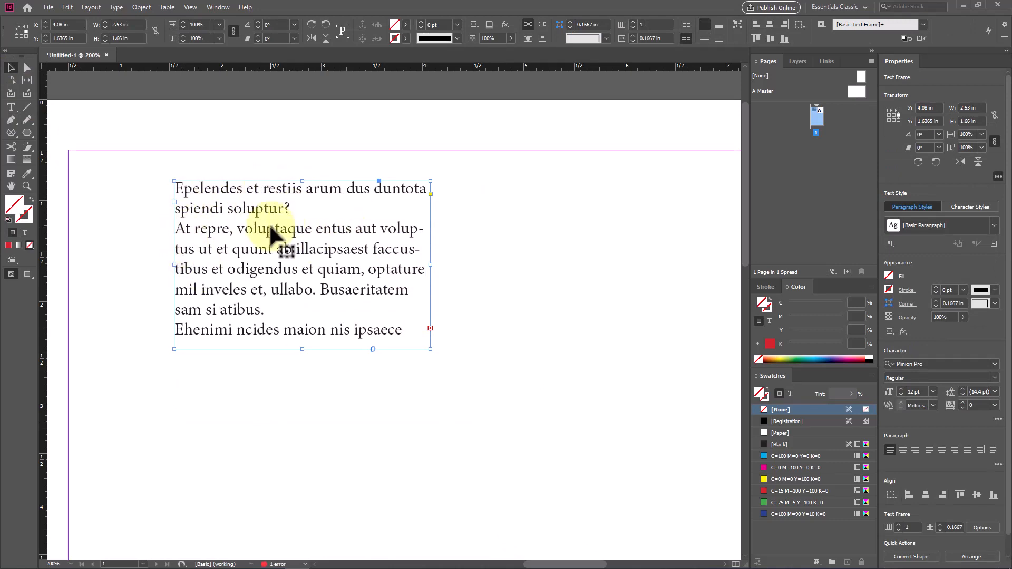
pyautogui.click(430, 328)
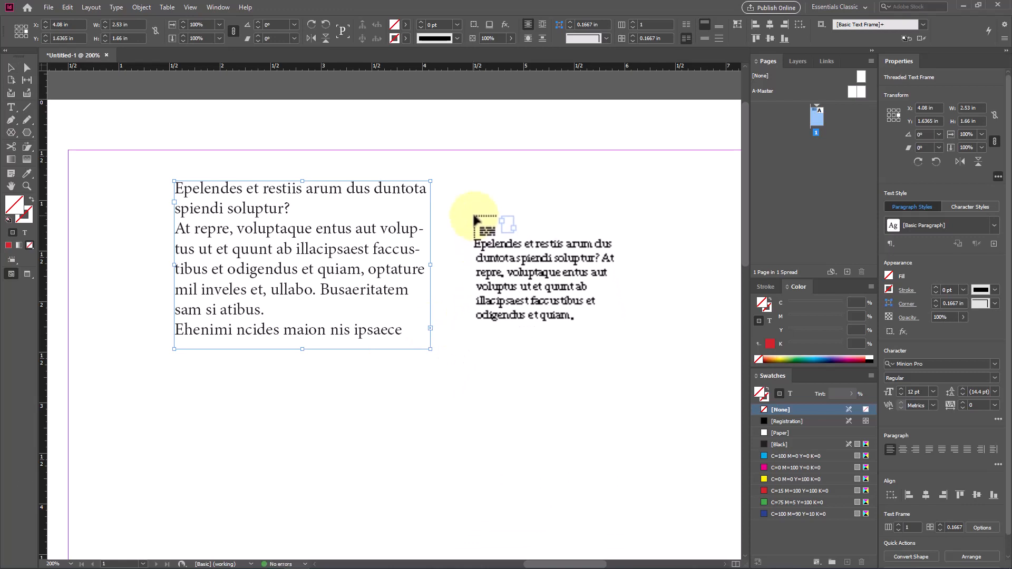
pyautogui.click(451, 184)
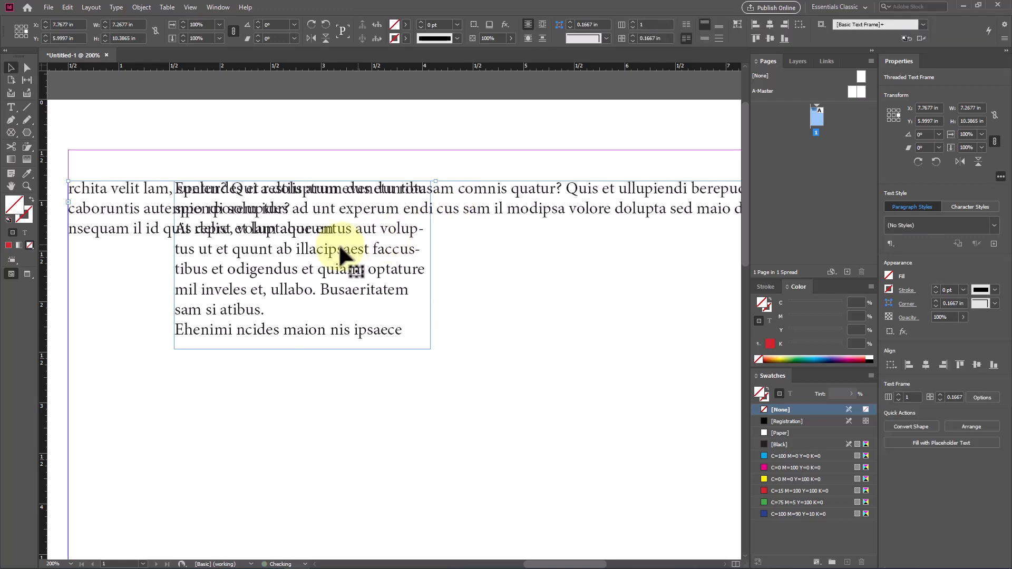
pyautogui.moveTo(551, 197); pyautogui.dragTo(528, 375)
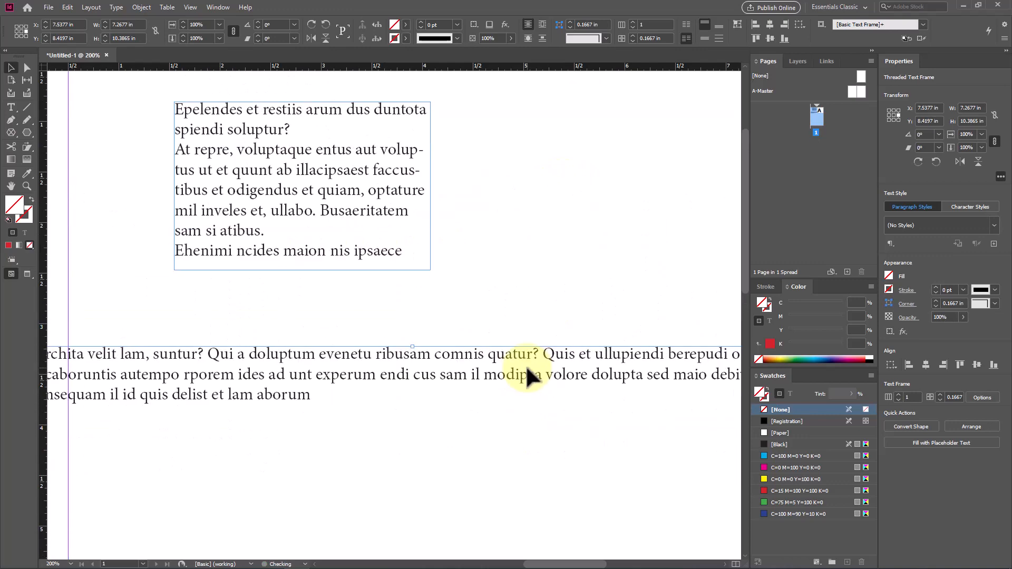
# Step: Insert the test text "fgfdgfdgfdgfdgfdg" inside the last word of the first frame to push text into the threaded frame
pyautogui.doubleClick(375, 255)
pyautogui.write('fgfdgf- dgfdgfdgfdg')
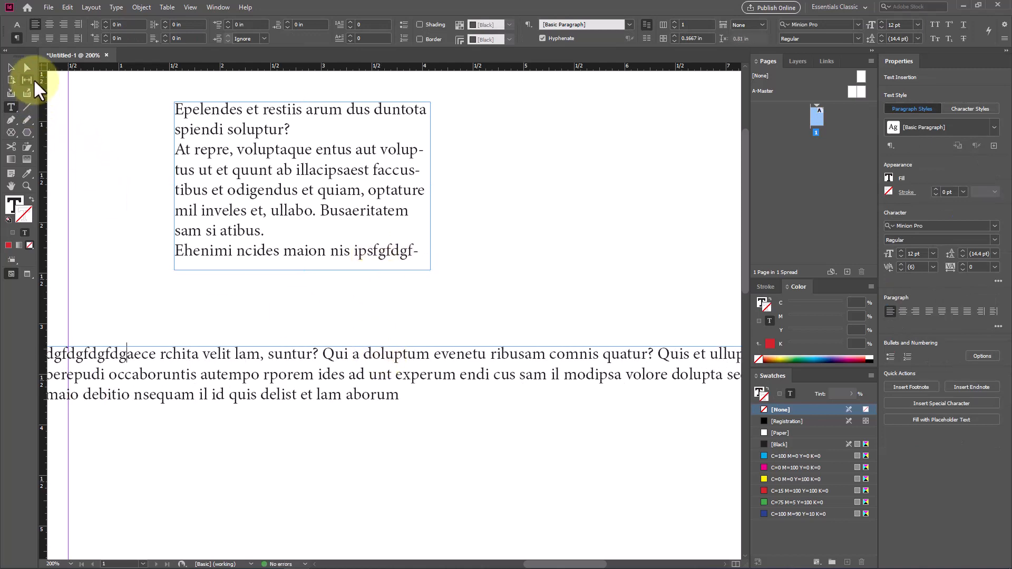
# Step: Delete the margin-wide threaded frame and move the remaining text frame about 0.75 in toward the left margin
pyautogui.click(10, 68)
pyautogui.moveTo(519, 441); pyautogui.dragTo(517, 437)
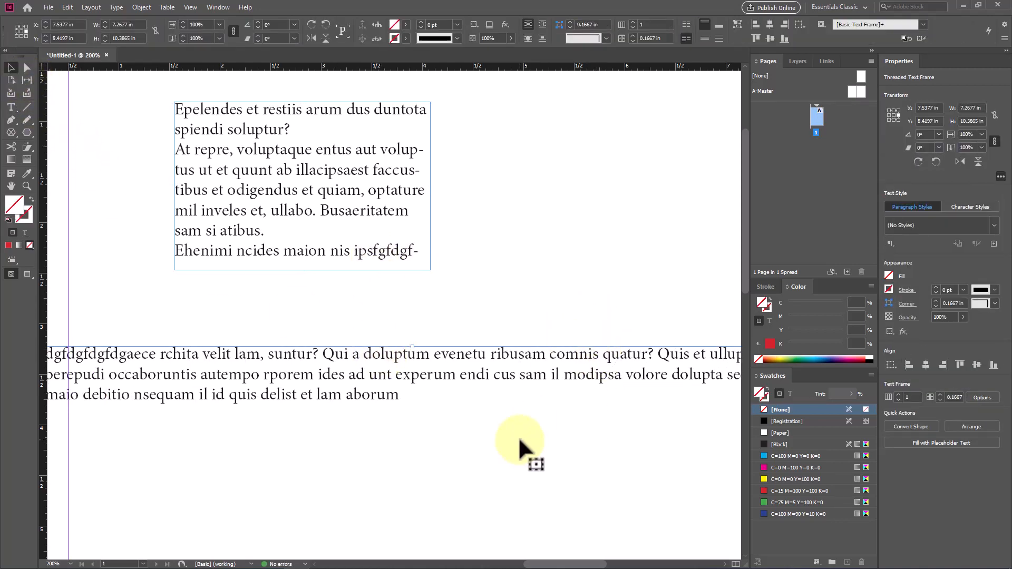
pyautogui.press('Delete')
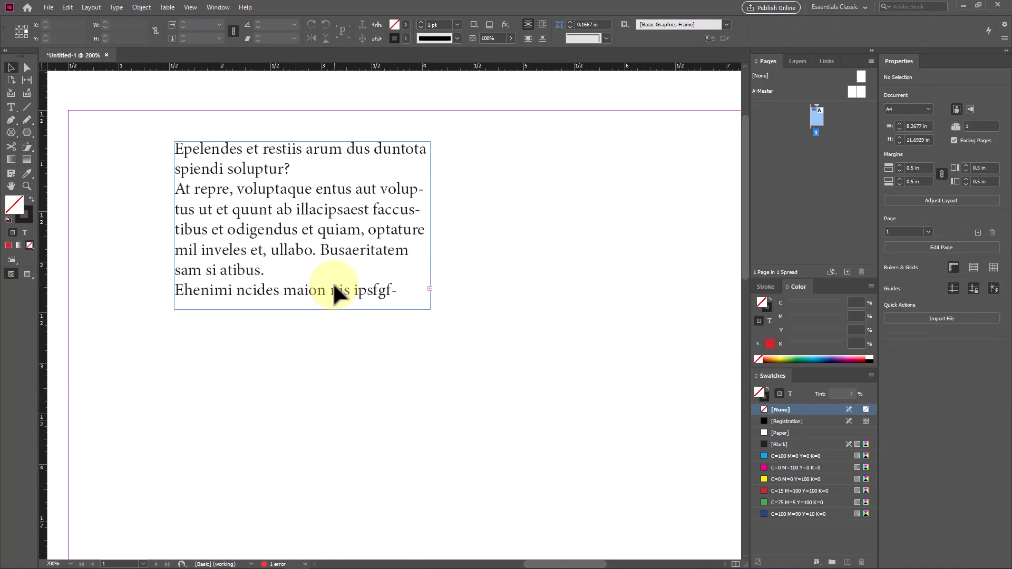
pyautogui.scroll(3, 333, 282)
pyautogui.moveTo(316, 231); pyautogui.dragTo(241, 232)
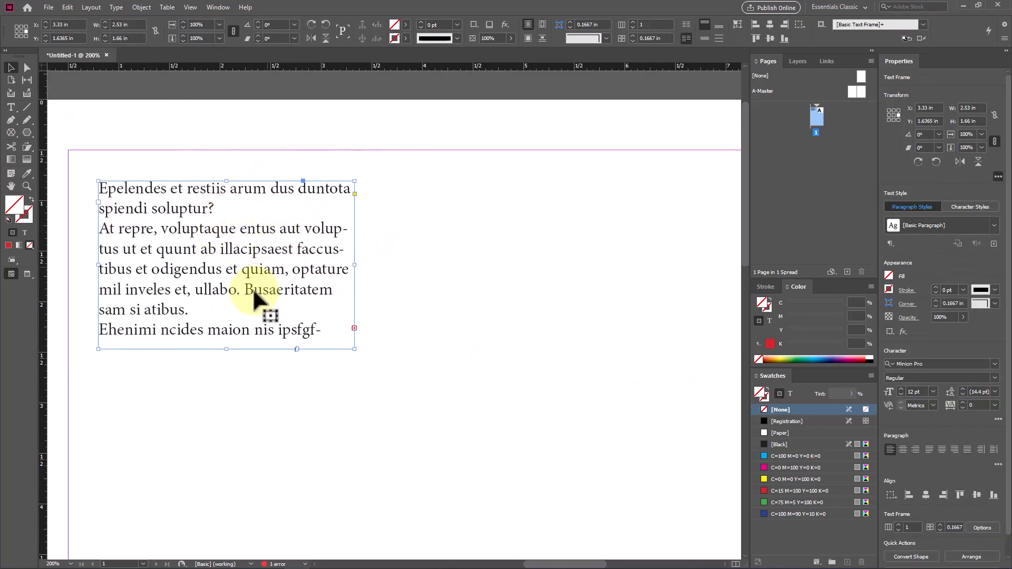
# Step: Thread the overset text into a new frame about 3.5 × 1.66 in beside the first, and move that frame diagonally below it
pyautogui.click(354, 327)
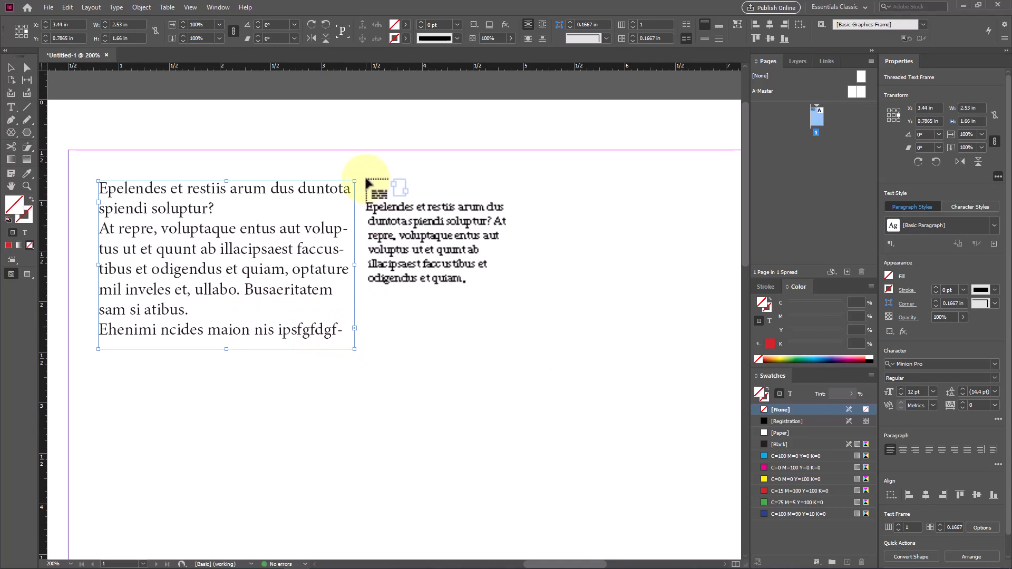
pyautogui.moveTo(365, 178); pyautogui.dragTo(720, 347)
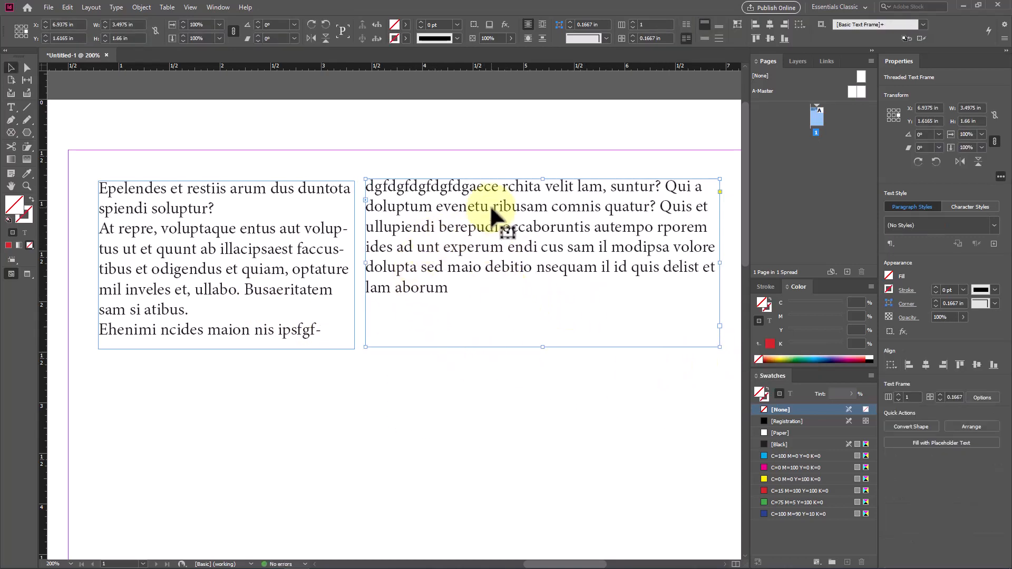
pyautogui.moveTo(489, 204); pyautogui.dragTo(445, 402)
pyautogui.scroll(-3, 347, 352)
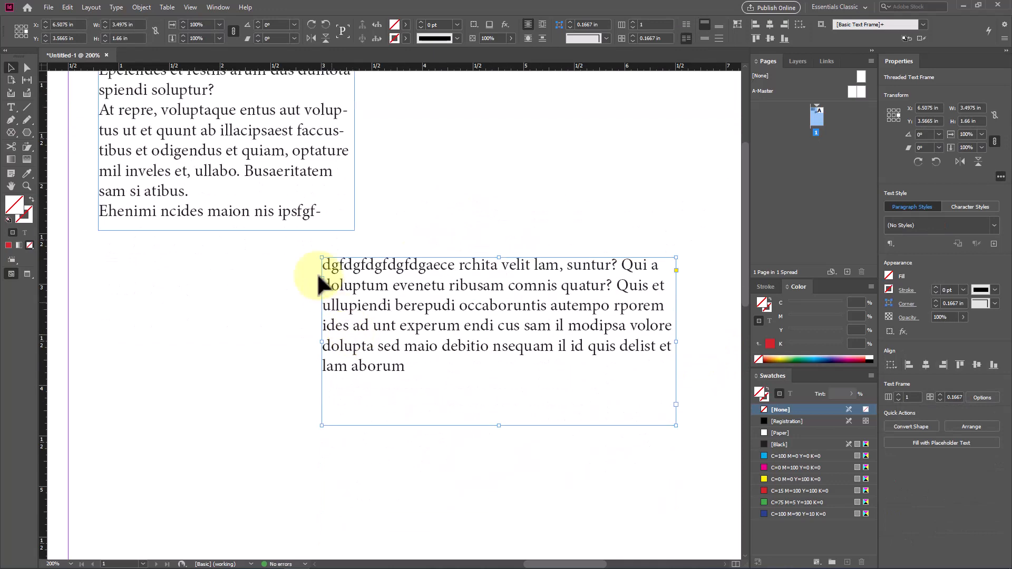
pyautogui.scroll(1, 451, 312)
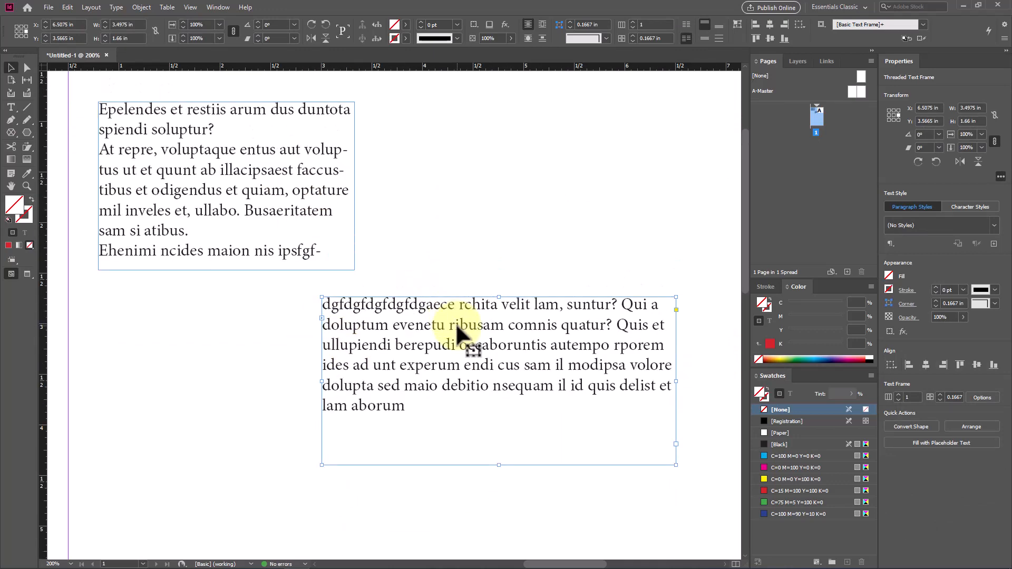
# Step: Select both threaded text frames and delete them from the page
pyautogui.moveTo(444, 197); pyautogui.dragTo(314, 353)
pyautogui.press('Delete')
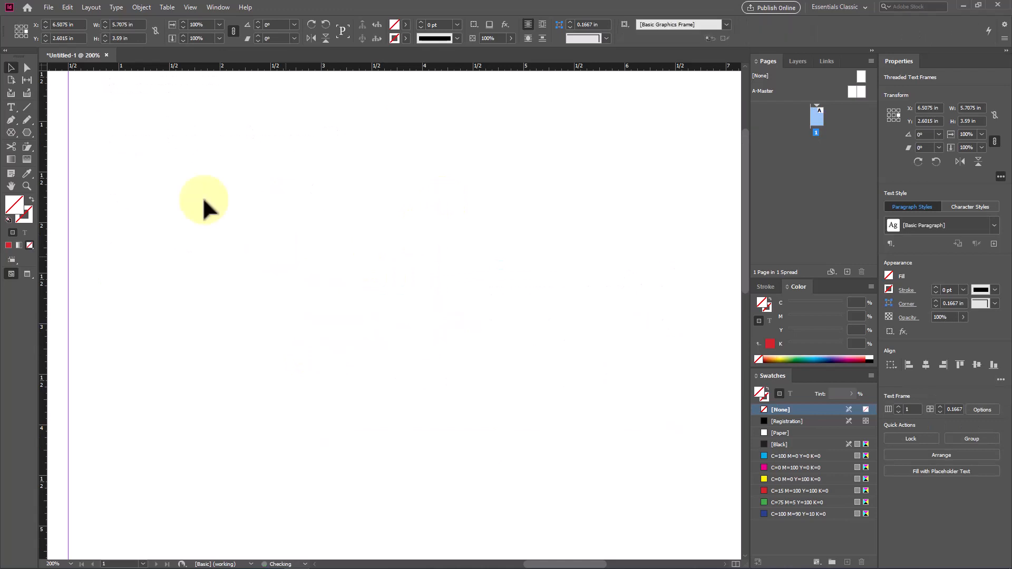
# Step: Draw a text frame about 3.03 × 1.84 in on the empty page and enter "sdfdsfdsfds" in it
pyautogui.click(11, 107)
pyautogui.moveTo(192, 137); pyautogui.dragTo(498, 323)
pyautogui.write('sdfdsfdsfds')
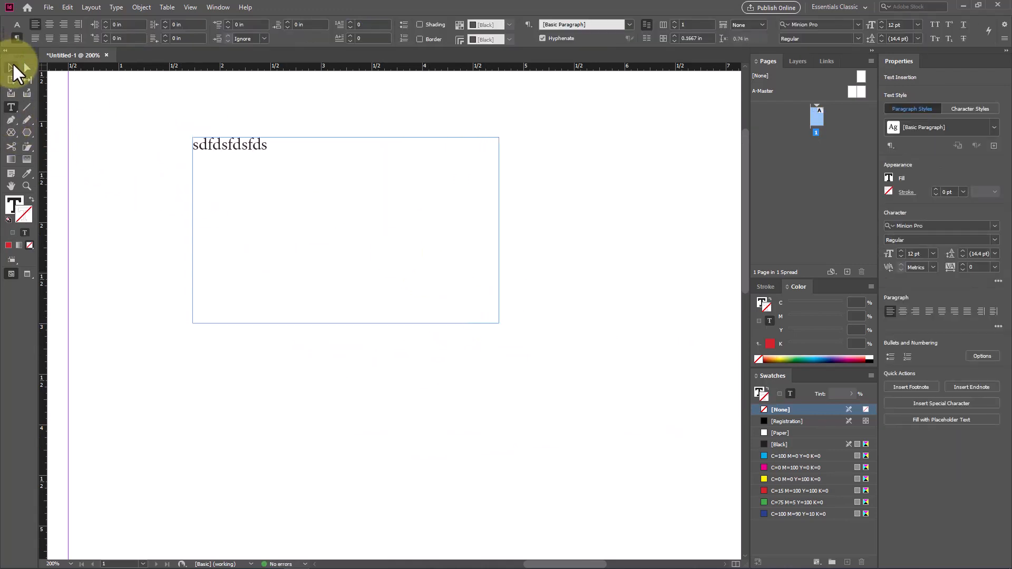
# Step: Shrink the text frame to about 0.95 × 0.22 in so it fits closely around its single line of text
pyautogui.click(10, 67)
pyautogui.moveTo(498, 323); pyautogui.dragTo(255, 163)
pyautogui.hotkey('ctrl', 'z')
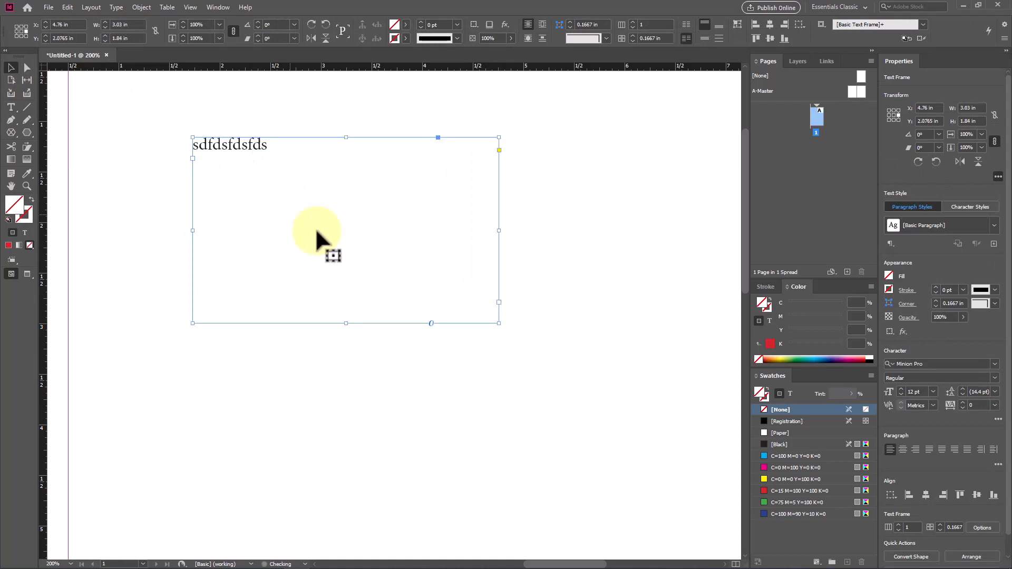
pyautogui.moveTo(499, 323); pyautogui.dragTo(289, 160)
pyautogui.moveTo(327, 246); pyautogui.dragTo(223, 144)
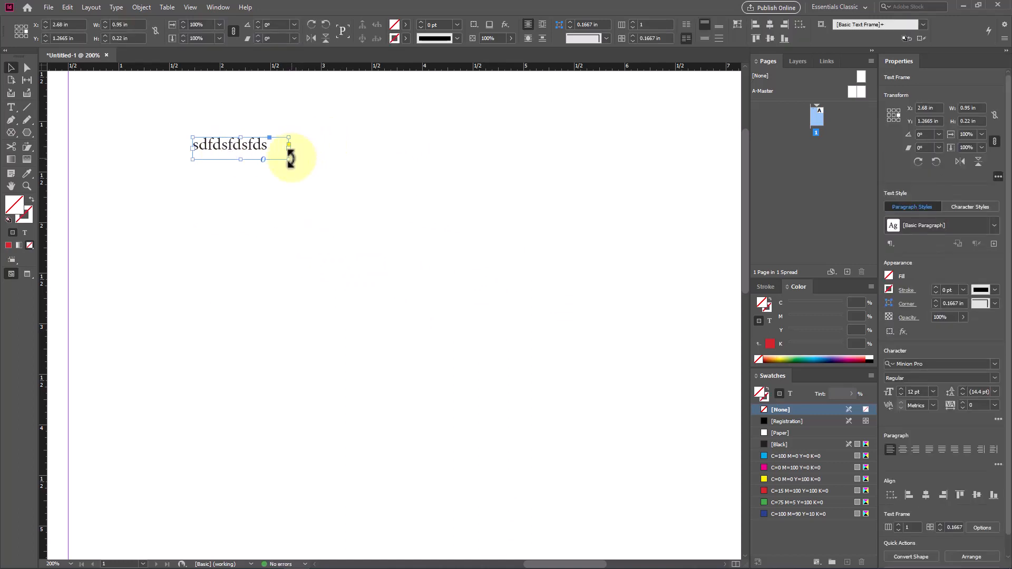
# Step: Scale the frame together with its text to about 4.92 × 1.14 in, and delete it from the page
pyautogui.moveTo(289, 160); pyautogui.dragTo(373, 248)
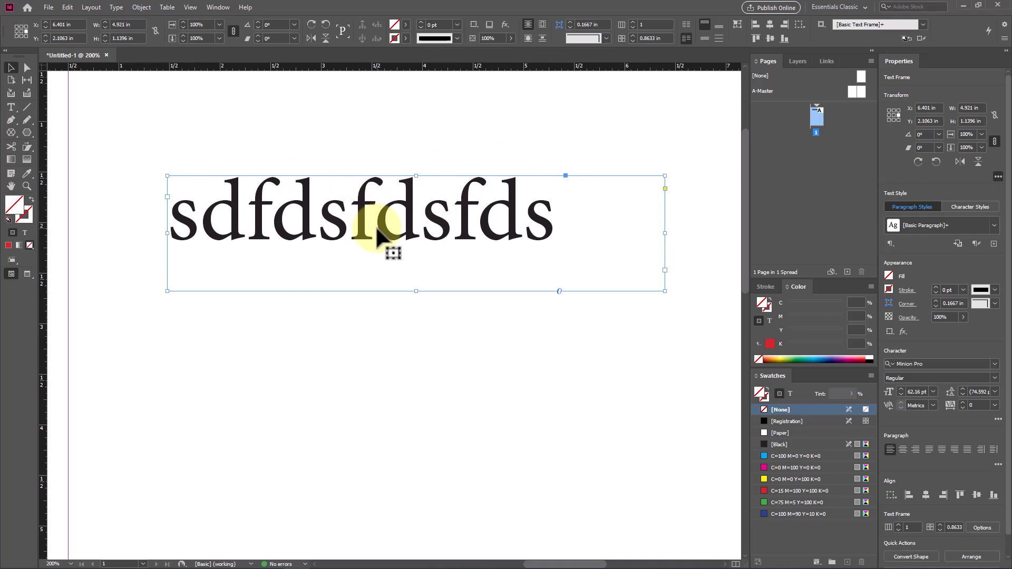
pyautogui.press('Delete')
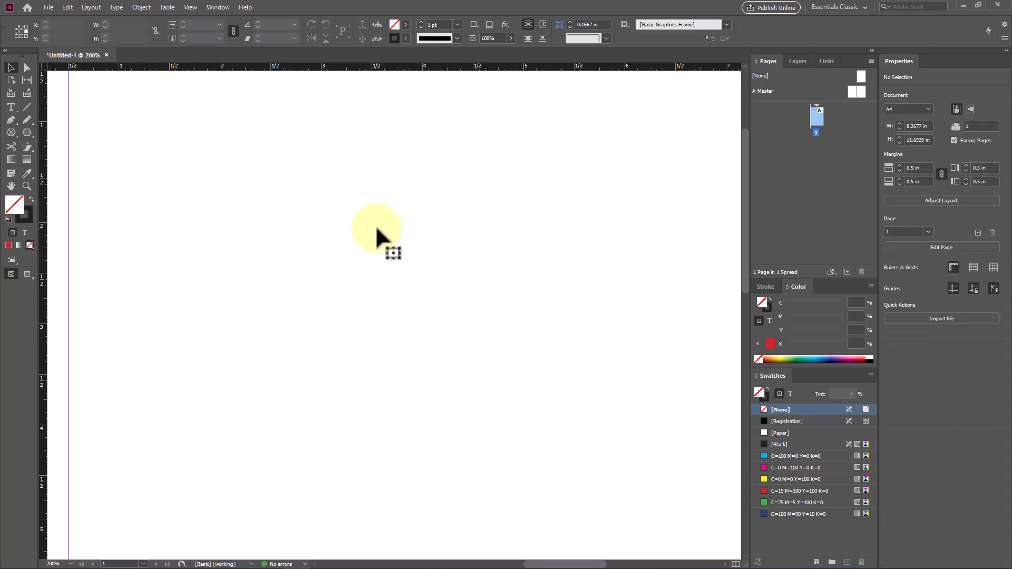